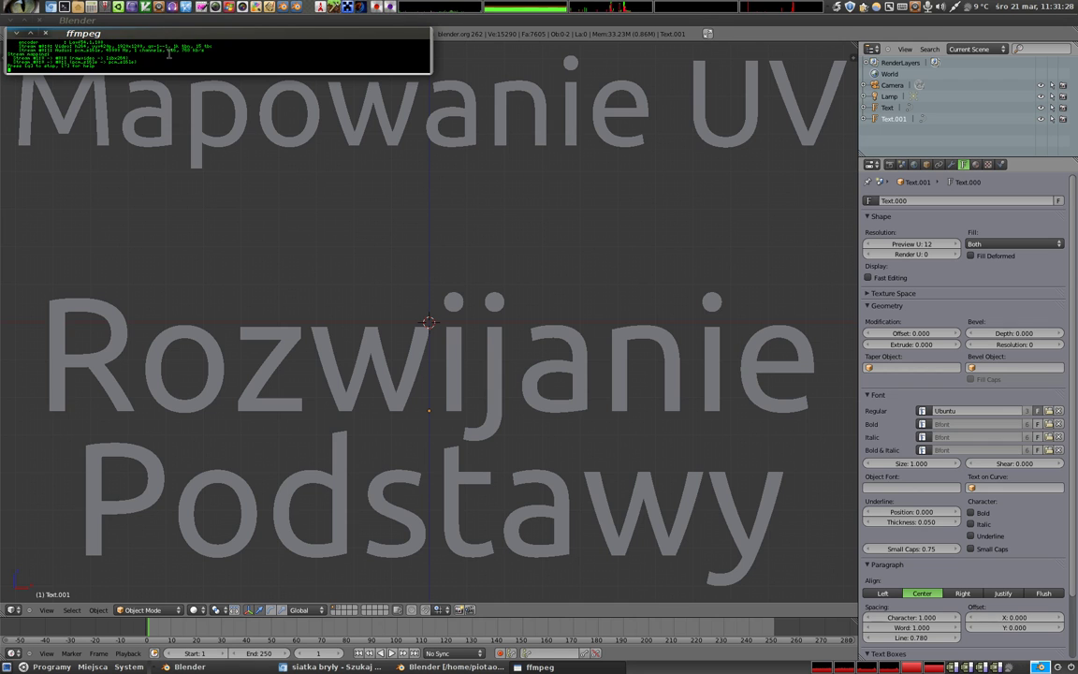
# - Minimize the ffmpeg terminal, delete the 'Rozwijanie Podstawy' title text, and select the 'Mapowanie UV' text
pyautogui.click(16, 32)
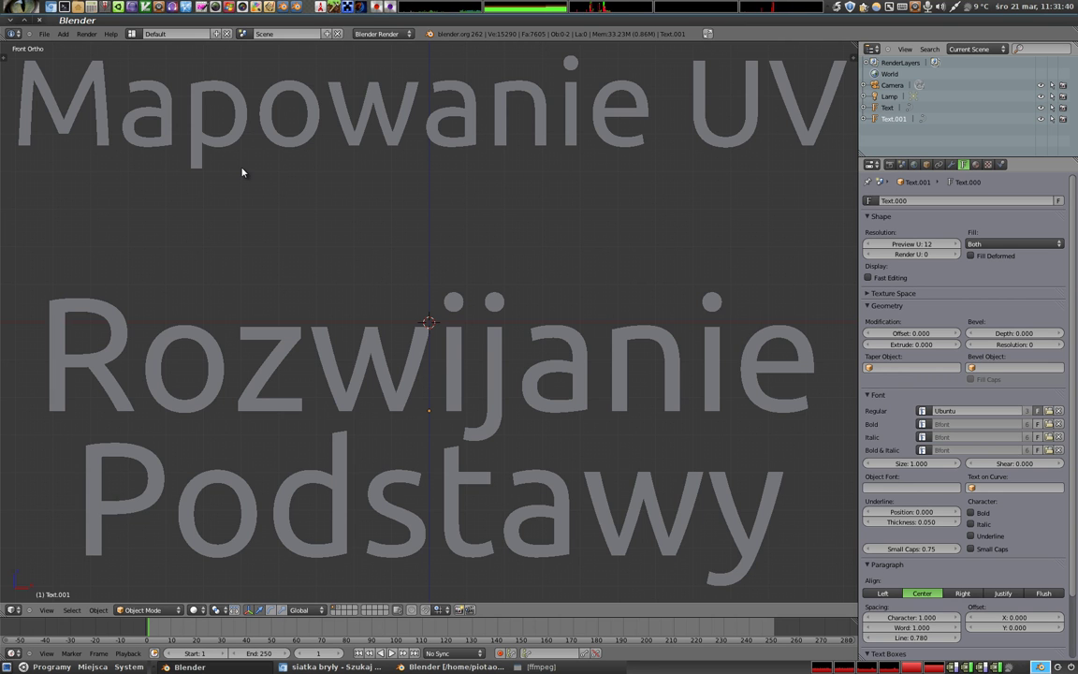
pyautogui.rightClick(421, 344)
pyautogui.press('x')
pyautogui.click(423, 343)
pyautogui.rightClick(452, 120)
# - Delete the 'Mapowanie UV' text and add a cube mesh to the empty scene
pyautogui.press('x')
pyautogui.click(430, 111)
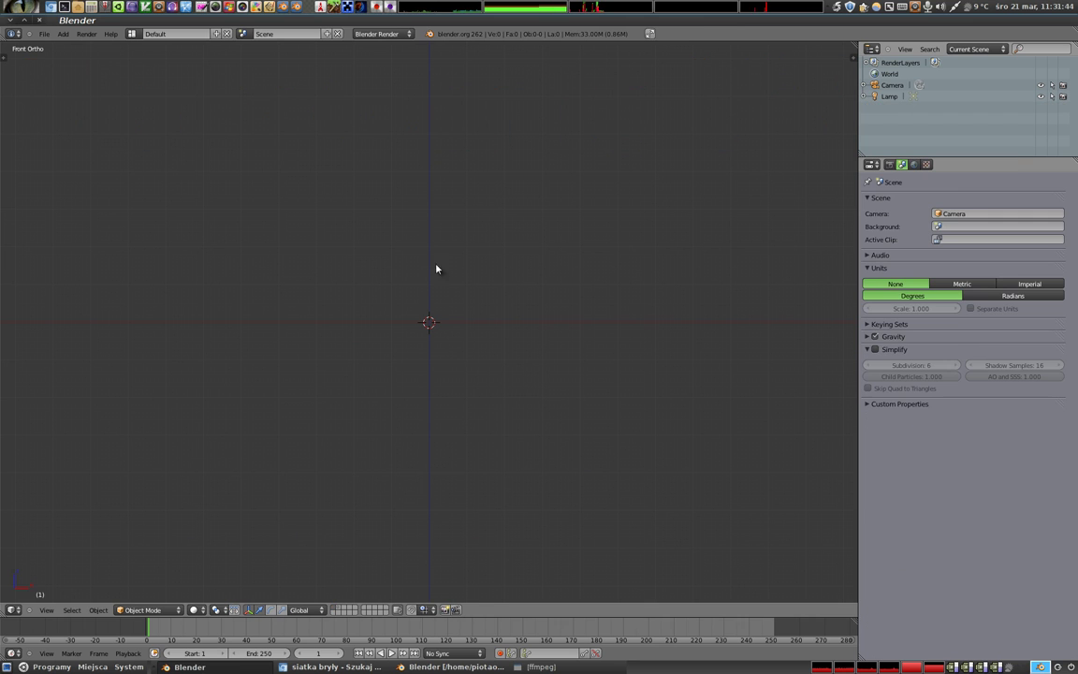
pyautogui.hotkey('shift', 'a')
pyautogui.click(482, 362)
# - Enter Edit Mode on the cube, select three of its top corners, then undo back to Object Mode
pyautogui.moveTo(483, 363)
pyautogui.mouseDown(button='middle')
pyautogui.moveTo(381, 364)
pyautogui.moveTo(340, 380)
pyautogui.moveTo(409, 378)
pyautogui.moveTo(361, 424)
pyautogui.moveTo(405, 302)
pyautogui.moveTo(397, 373)
pyautogui.moveTo(452, 378)
pyautogui.moveTo(483, 359)
pyautogui.moveTo(337, 301)
pyautogui.moveTo(319, 307)
pyautogui.mouseUp(button='middle')
pyautogui.moveTo(447, 394)
pyautogui.mouseDown(button='middle')
pyautogui.moveTo(455, 402)
pyautogui.moveTo(443, 382)
pyautogui.mouseUp(button='middle')
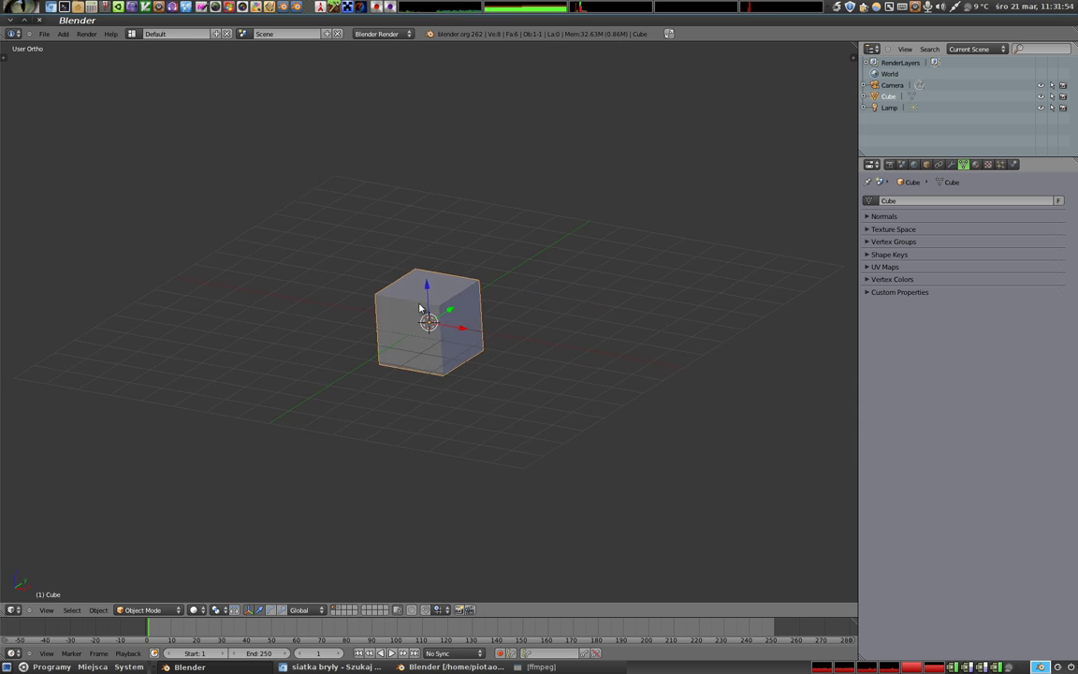
pyautogui.press('Tab')
pyautogui.scroll(5, 426, 323)
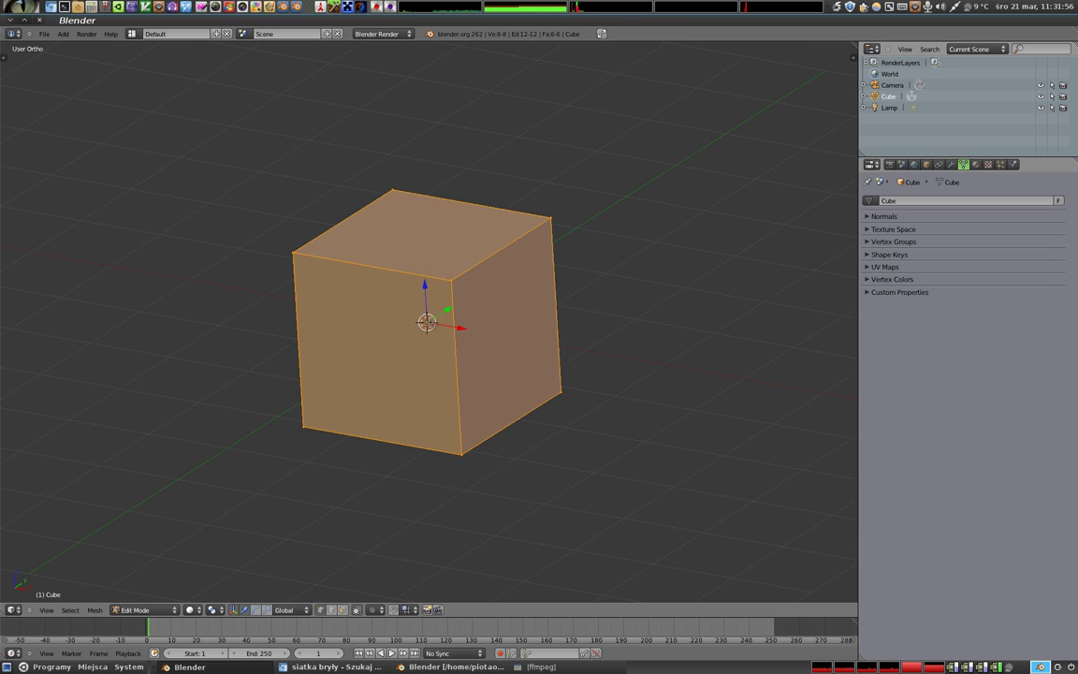
pyautogui.scroll(2, 426, 323)
pyautogui.rightClick(245, 223)
pyautogui.rightClick(374, 130)
pyautogui.rightClick(460, 262)
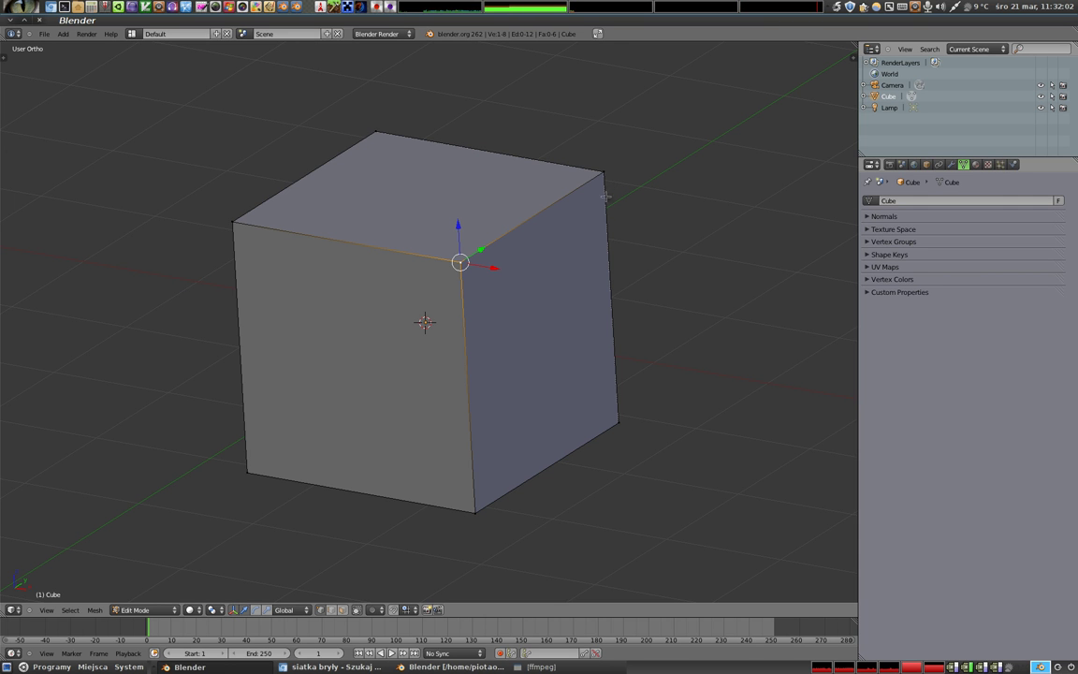
pyautogui.hotkey('ctrl', 'z')
pyautogui.hotkey('ctrl', 'z')
pyautogui.hotkey('ctrl', 'z')
pyautogui.hotkey('ctrl', 'z')
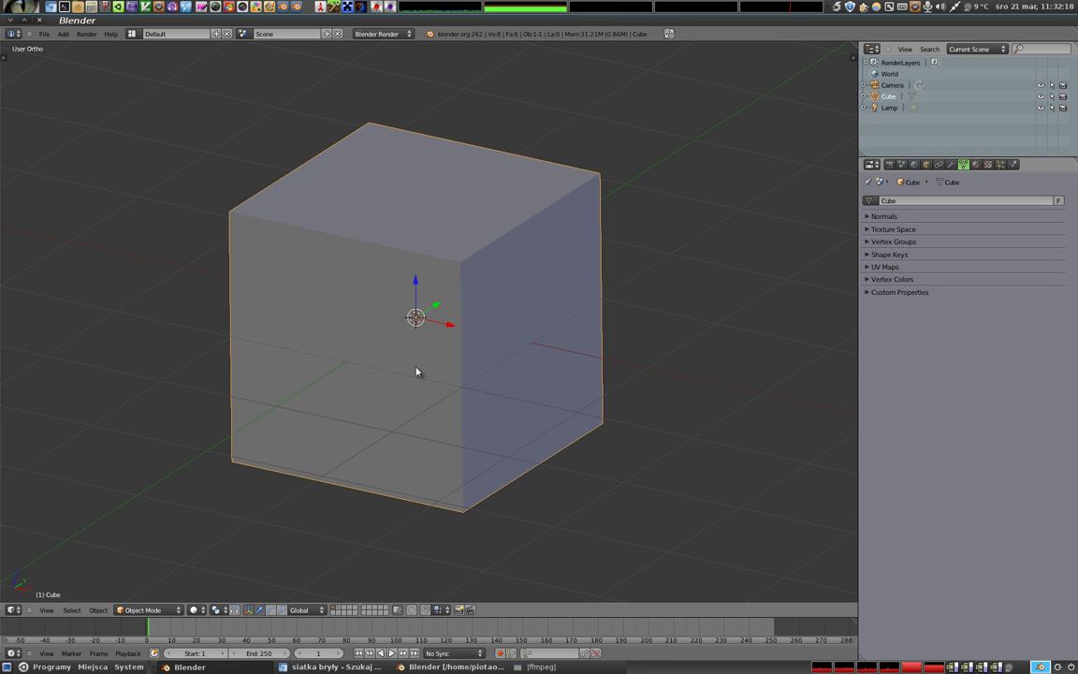
# - Orbit the view around the cube from the front until more of the top face shows
pyautogui.moveTo(375, 395); pyautogui.dragTo(435, 363, button='middle')
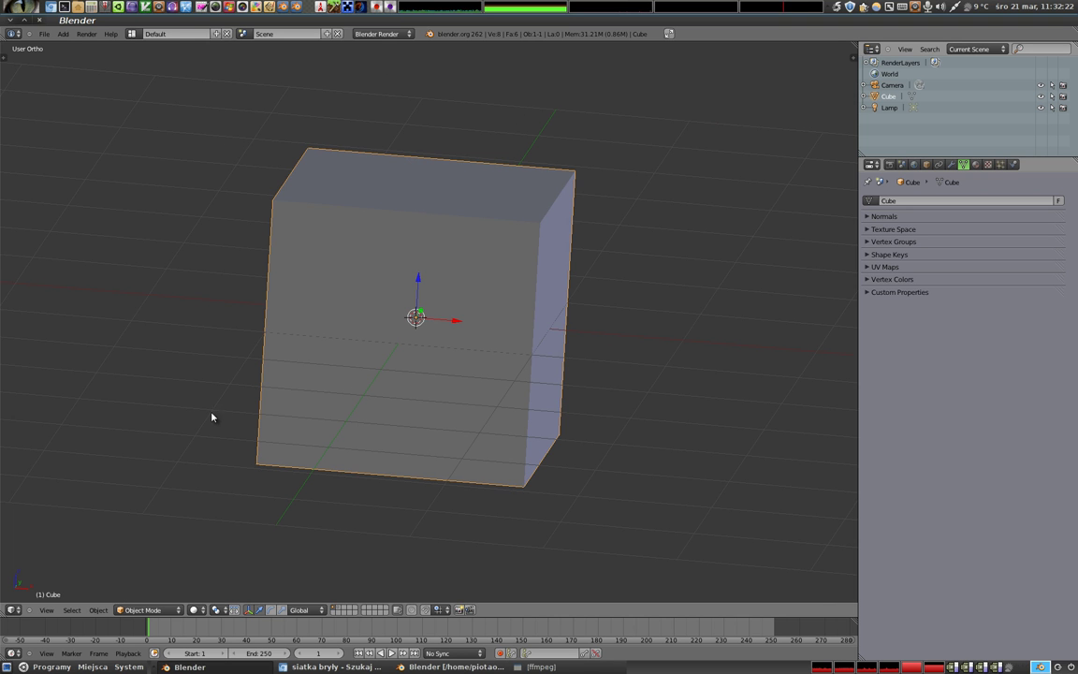
pyautogui.moveTo(488, 303)
pyautogui.mouseDown(button='middle')
pyautogui.moveTo(354, 316)
pyautogui.moveTo(329, 303)
pyautogui.moveTo(517, 312)
pyautogui.moveTo(566, 349)
pyautogui.moveTo(607, 322)
pyautogui.mouseUp(button='middle')
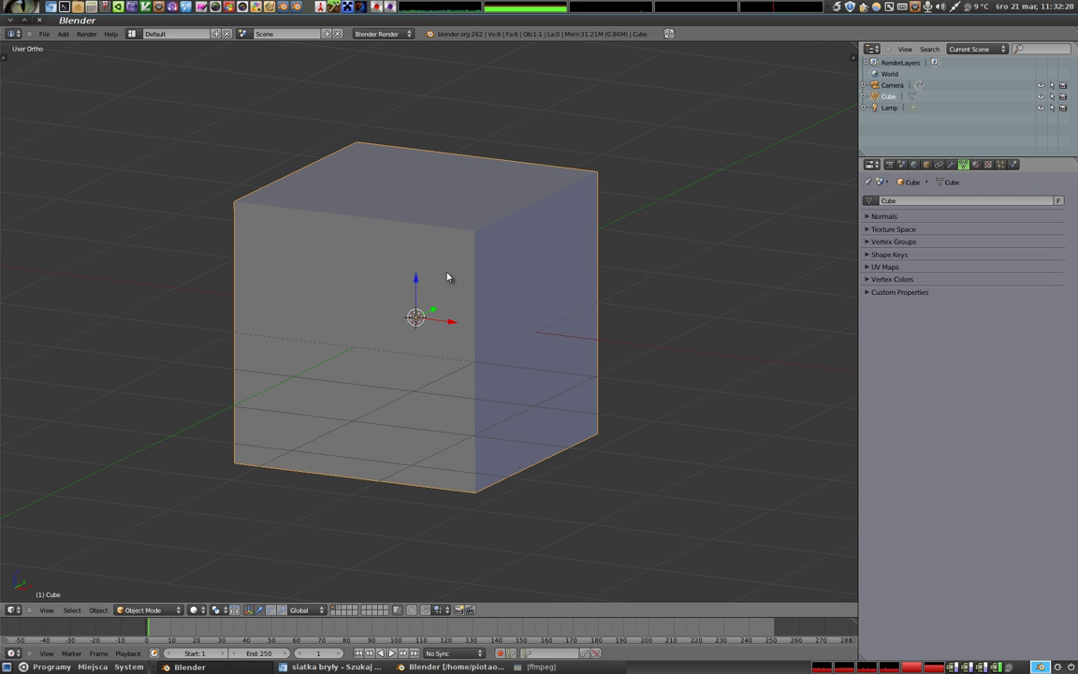
pyautogui.moveTo(460, 263); pyautogui.dragTo(445, 266, button='middle')
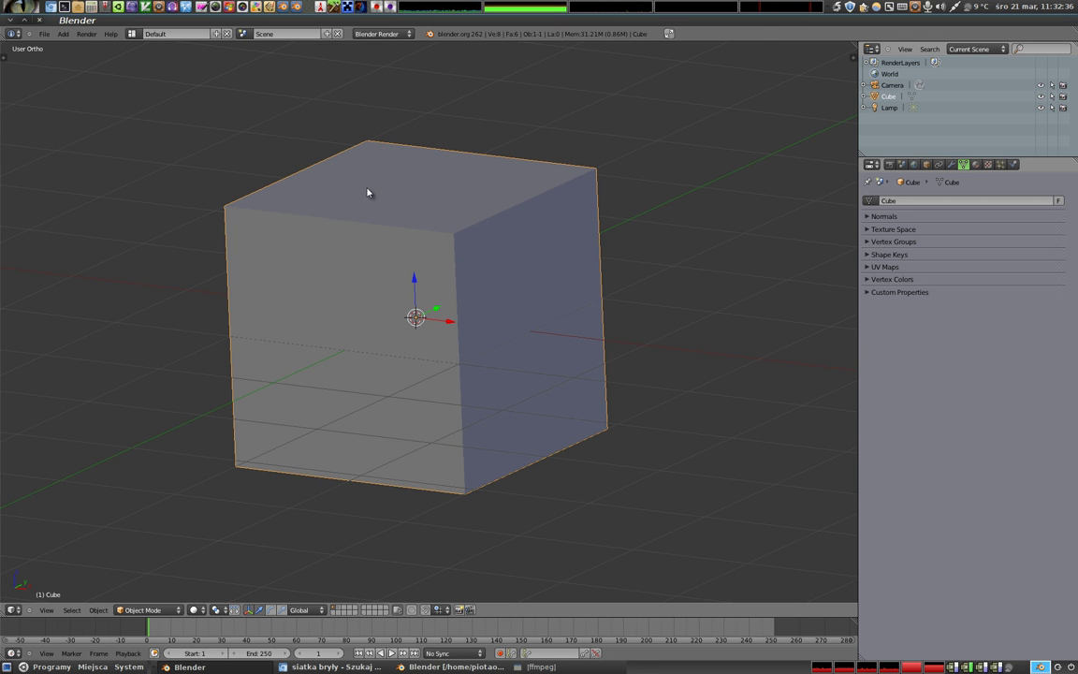
pyautogui.moveTo(422, 278)
pyautogui.mouseDown(button='middle')
pyautogui.moveTo(405, 253)
pyautogui.moveTo(426, 275)
pyautogui.mouseUp(button='middle')
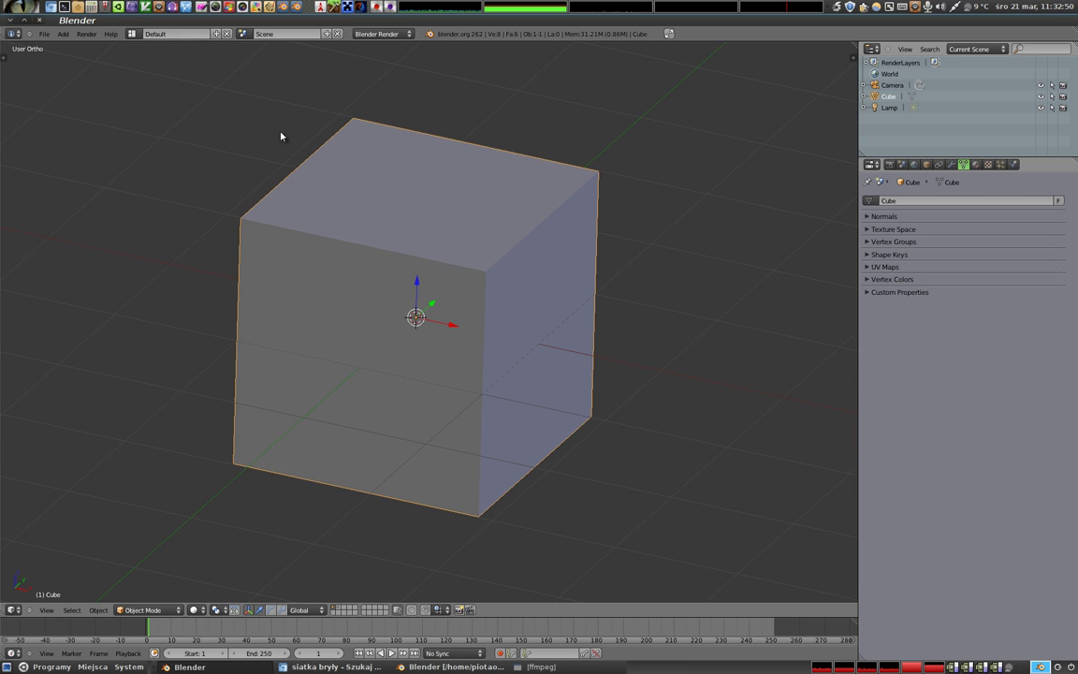
# - Show the cube in Edit Mode as a deselected wireframe, then switch to the 'siatka bryły' image results
pyautogui.press('Tab')
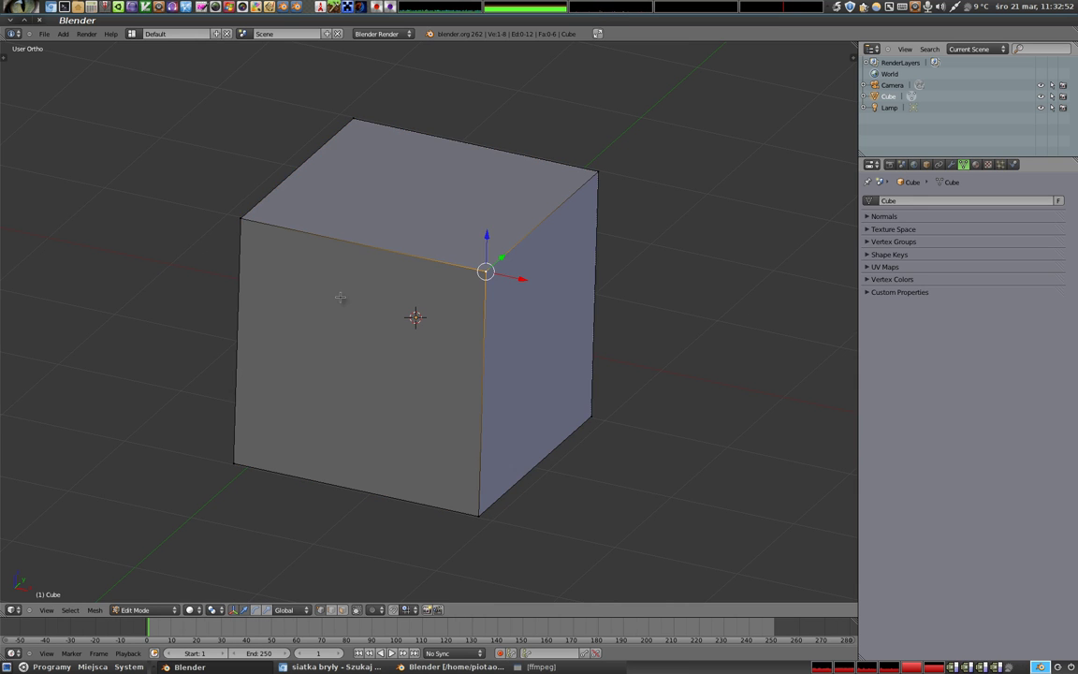
pyautogui.press('a')
pyautogui.press('z')
pyautogui.moveTo(468, 349)
pyautogui.mouseDown(button='middle')
pyautogui.moveTo(361, 322)
pyautogui.moveTo(539, 345)
pyautogui.moveTo(366, 404)
pyautogui.moveTo(405, 276)
pyautogui.moveTo(474, 300)
pyautogui.moveTo(464, 289)
pyautogui.mouseUp(button='middle')
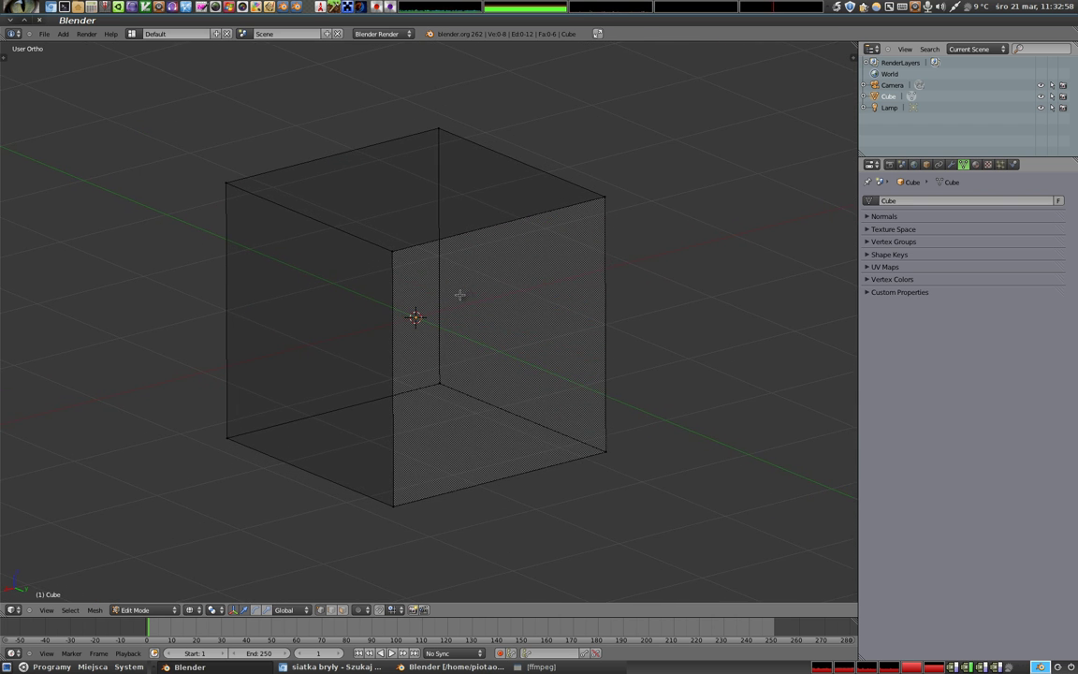
pyautogui.moveTo(392, 407); pyautogui.dragTo(394, 408, button='middle')
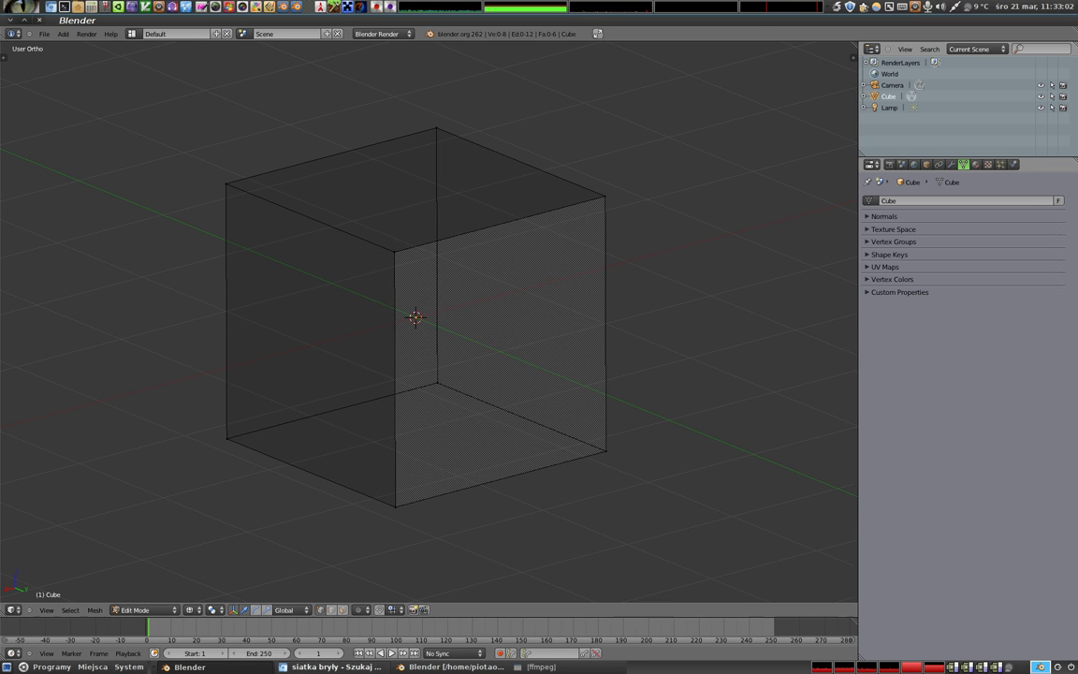
pyautogui.click(331, 666)
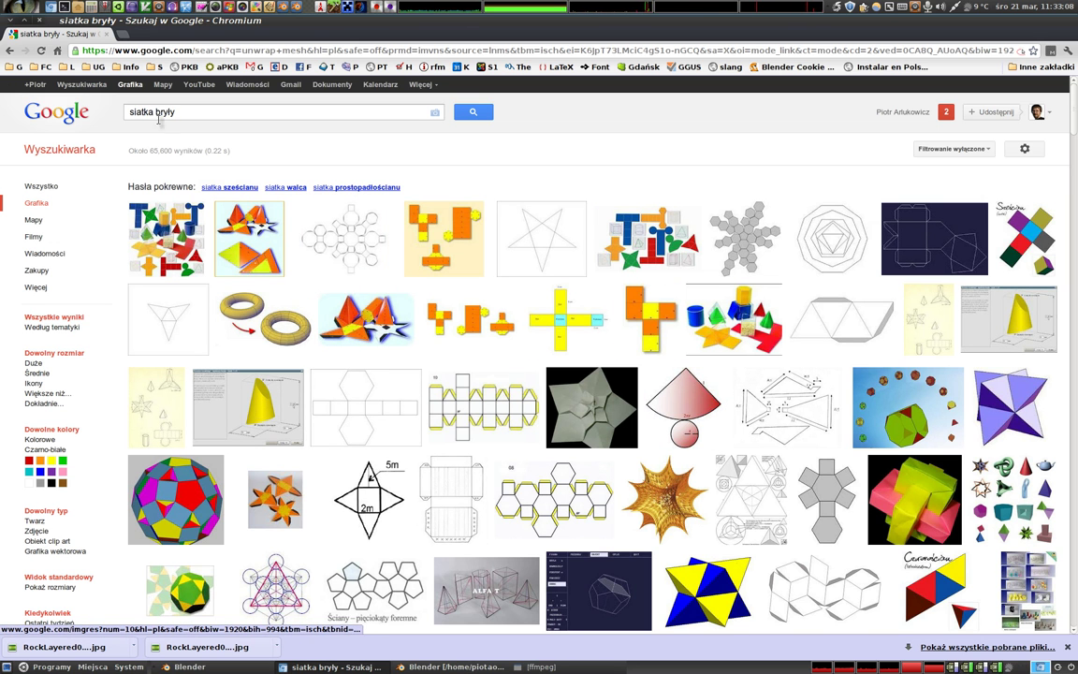
# - Scroll up and down through the Google Images solid-net diagrams for 'siatka bryły'
pyautogui.scroll(-3, 349, 385)
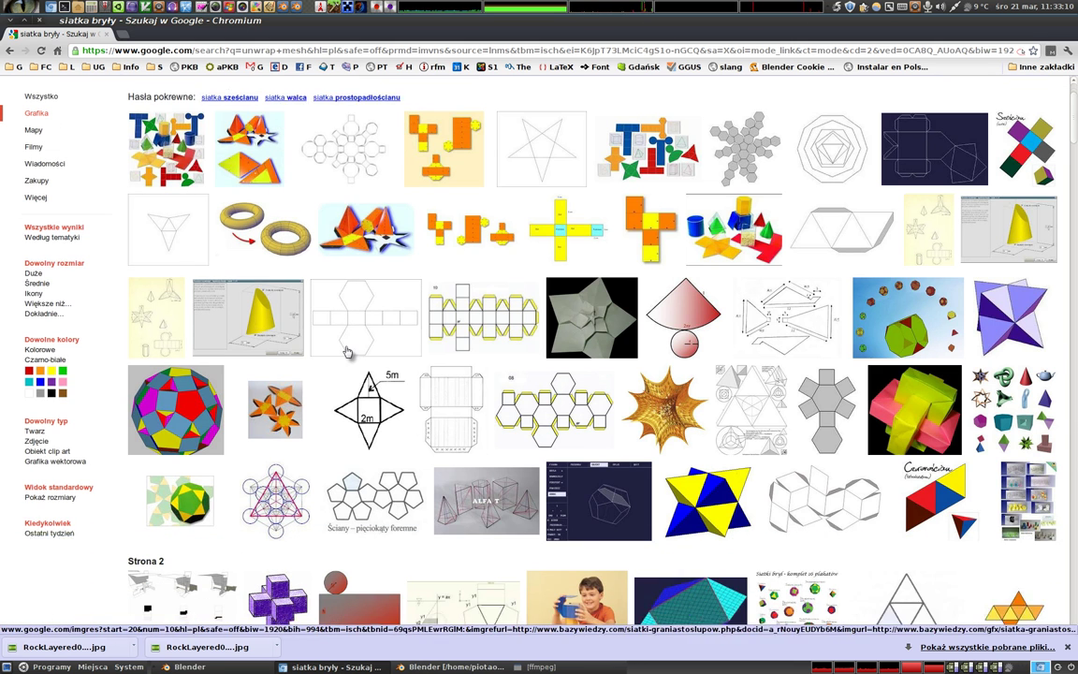
pyautogui.scroll(-3, 451, 379)
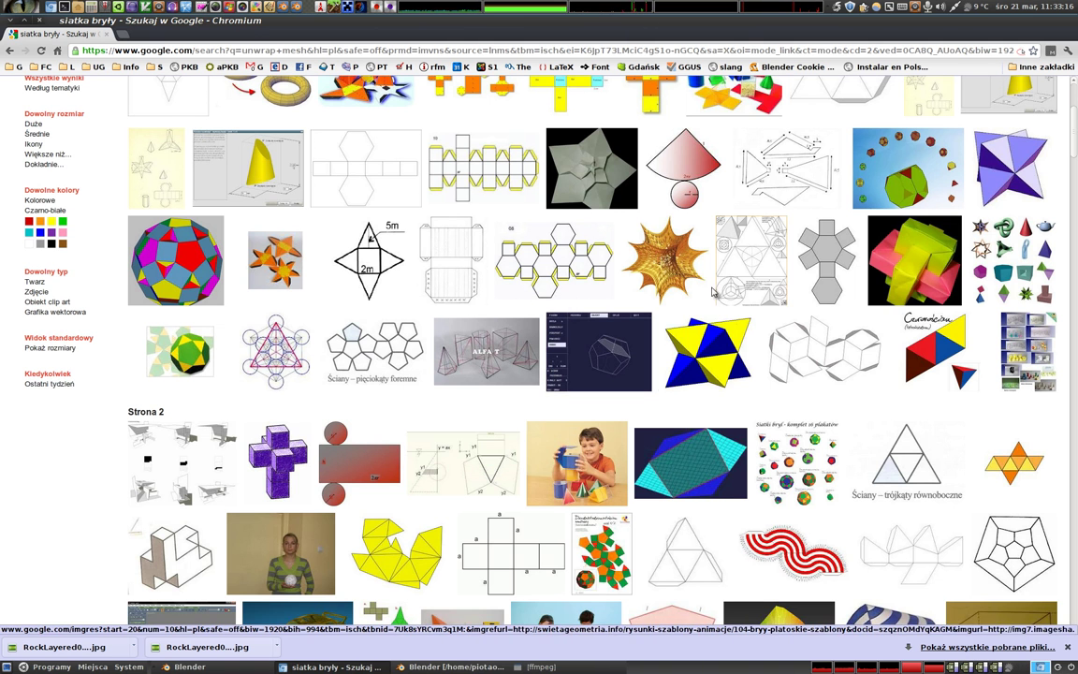
pyautogui.scroll(1, 707, 352)
pyautogui.scroll(2, 707, 352)
pyautogui.scroll(1, 683, 271)
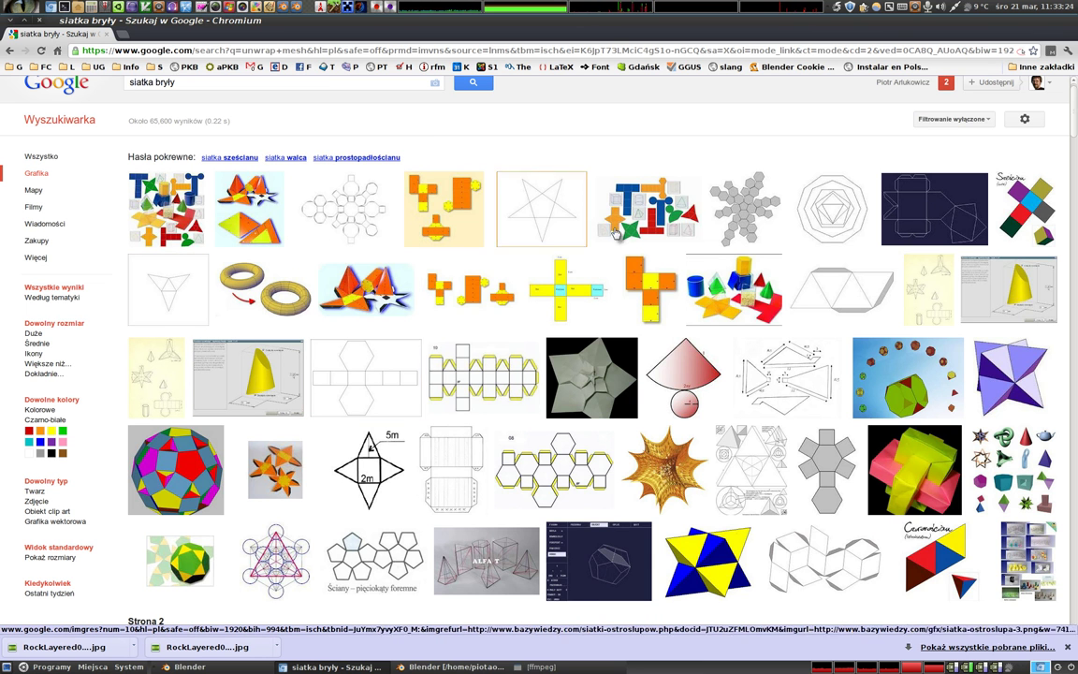
pyautogui.scroll(-1, 835, 281)
pyautogui.scroll(-1, 836, 323)
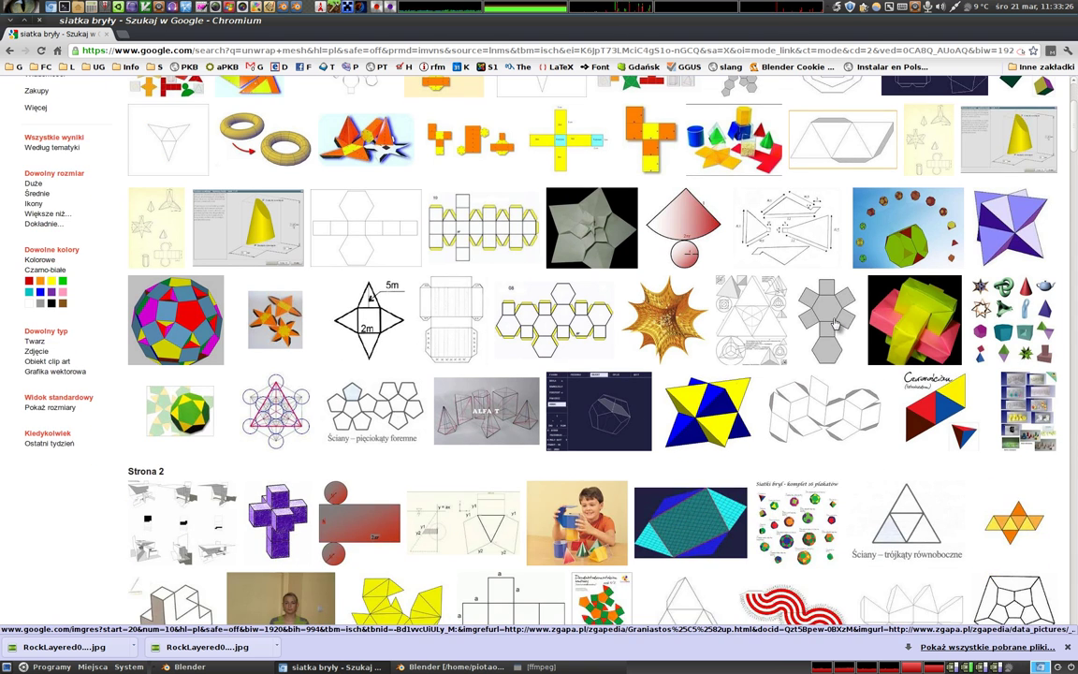
pyautogui.scroll(3, 835, 324)
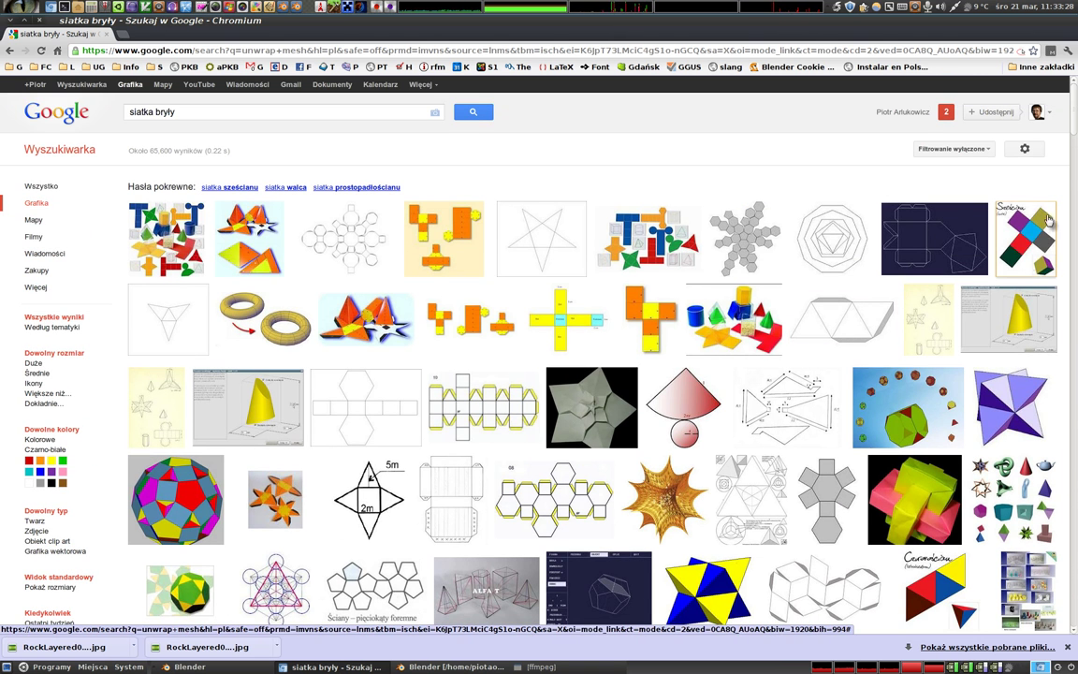
pyautogui.moveTo(366, 138)
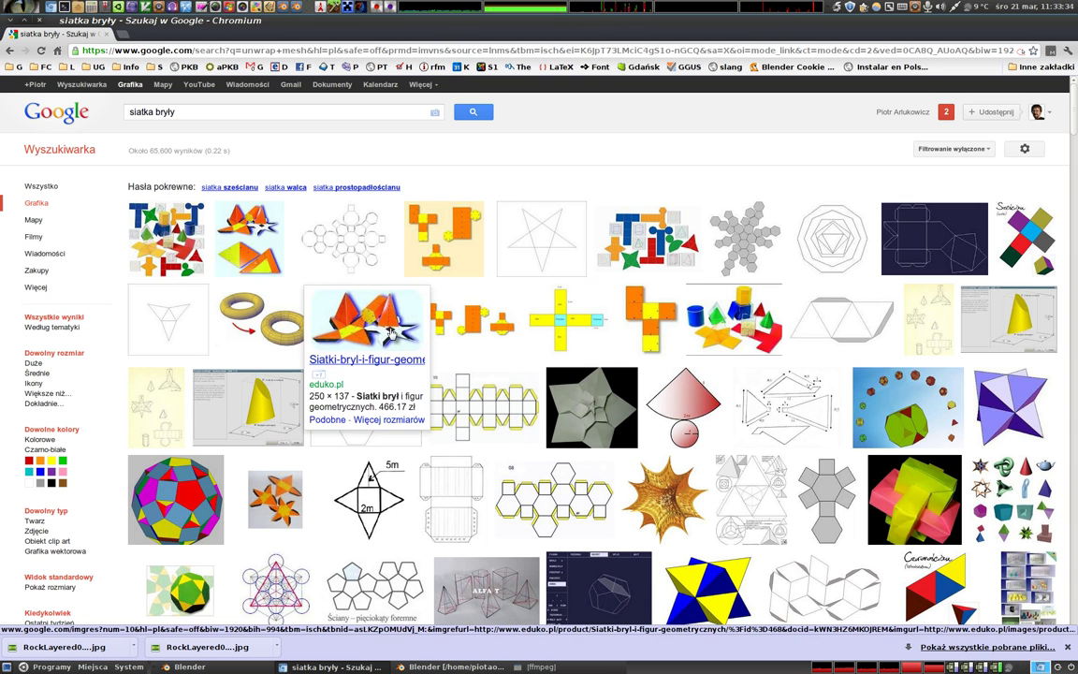
# - Return to Blender, restore solid shading on the cube, and switch to the rozwijanie-kostki.blend window
pyautogui.hotkey('alt', 'Tab')
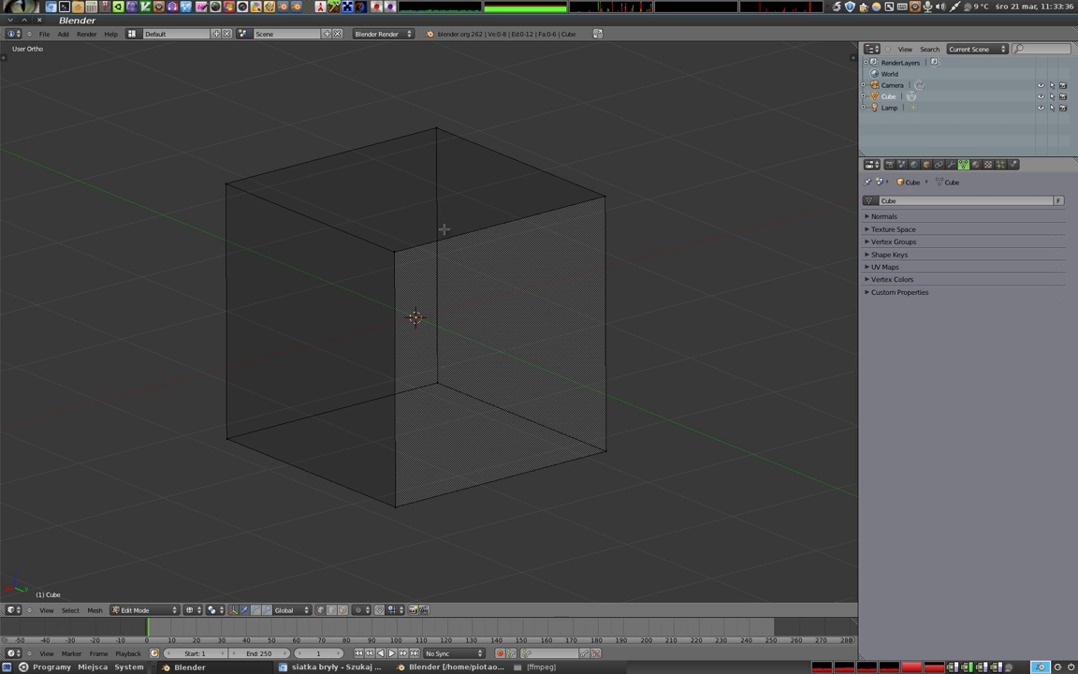
pyautogui.press('z')
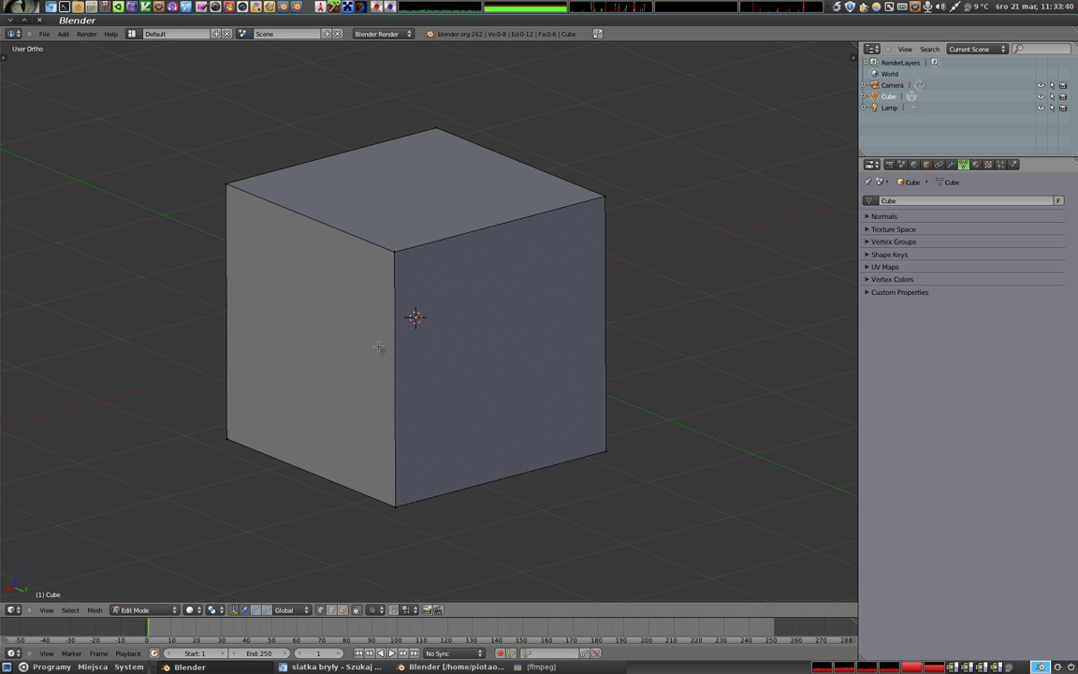
pyautogui.moveTo(378, 347); pyautogui.dragTo(505, 305, button='middle')
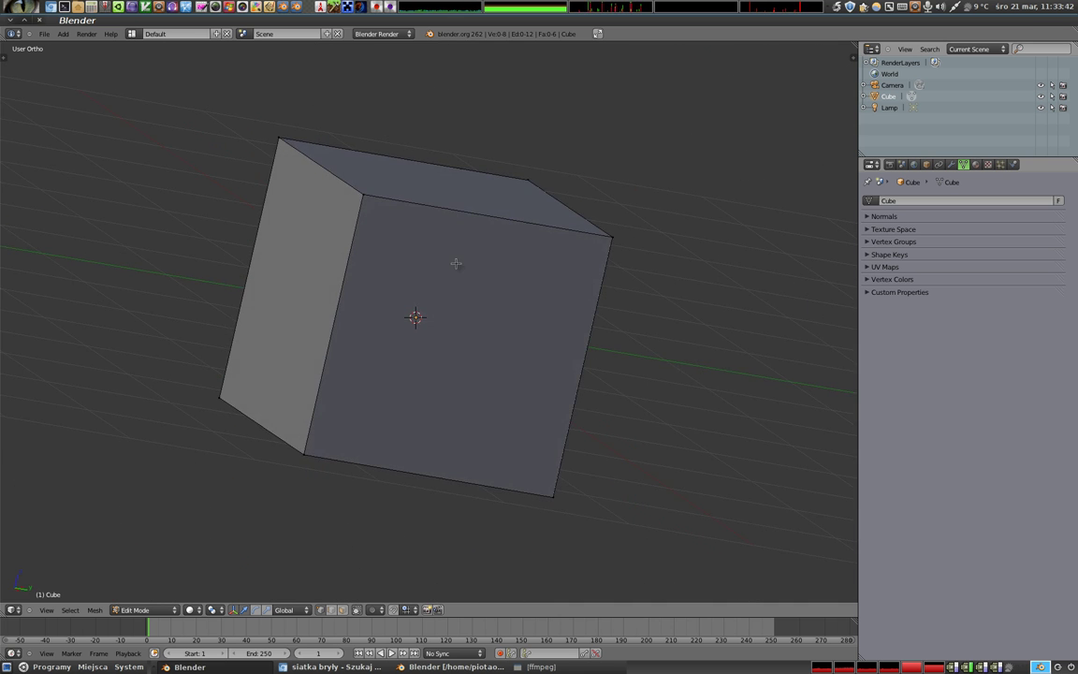
pyautogui.moveTo(456, 263); pyautogui.dragTo(444, 299, button='middle')
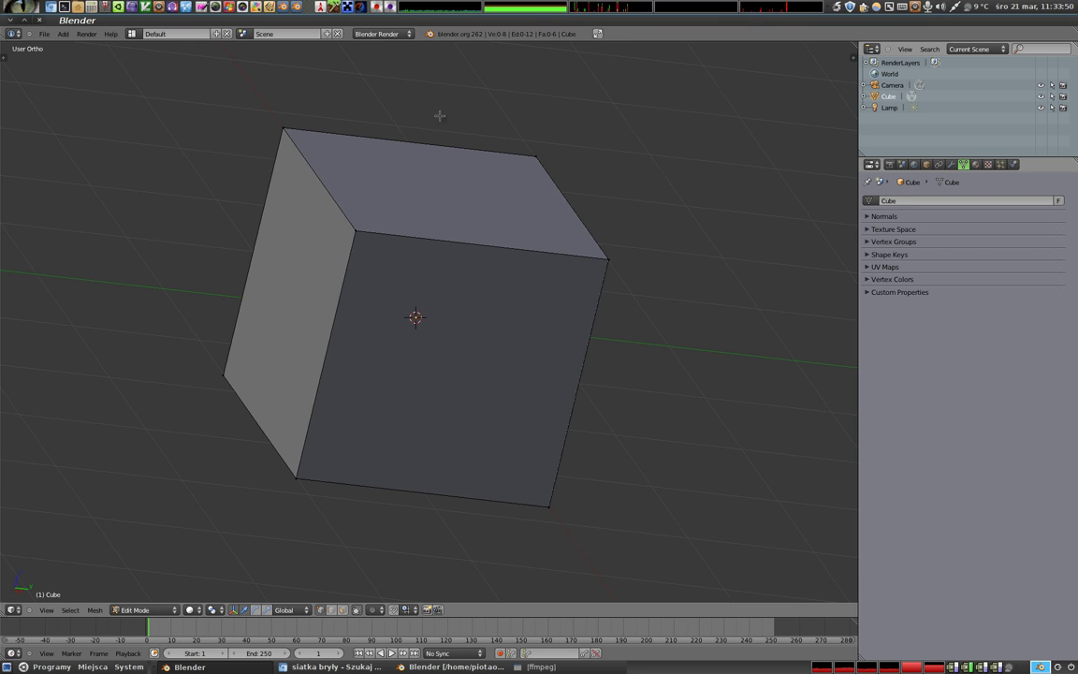
pyautogui.moveTo(504, 399)
pyautogui.mouseDown(button='middle')
pyautogui.moveTo(414, 393)
pyautogui.moveTo(301, 362)
pyautogui.mouseUp(button='middle')
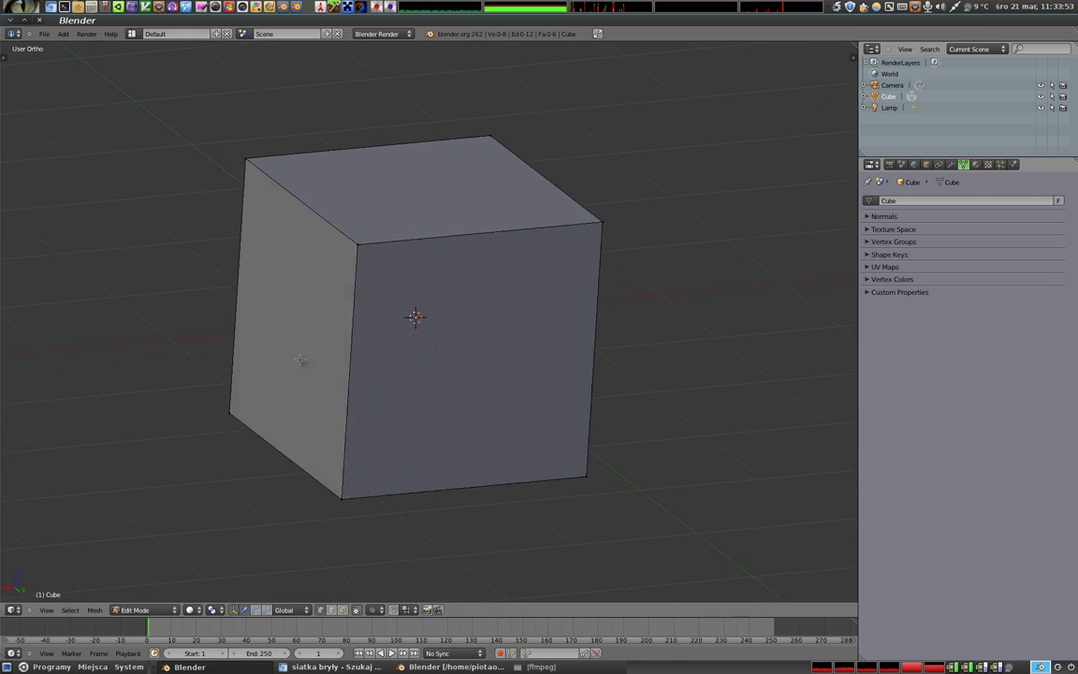
pyautogui.click(464, 668)
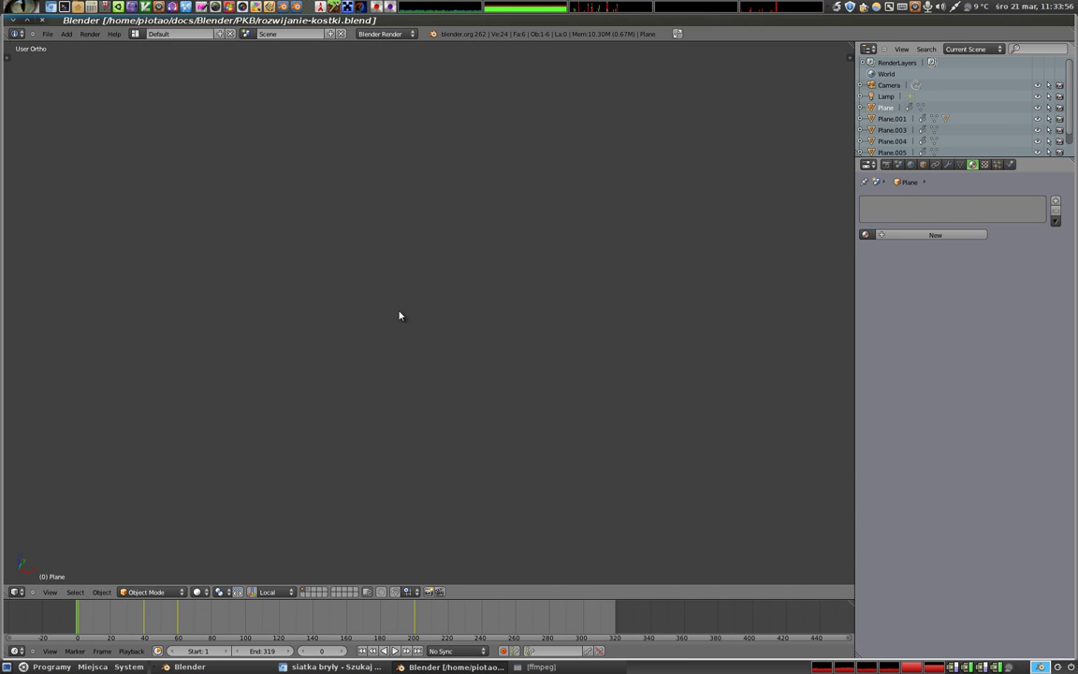
# - Play and stop the cube-unfolding animation, then orbit to a top-down view of the flat net
pyautogui.hotkey('alt', 'a')
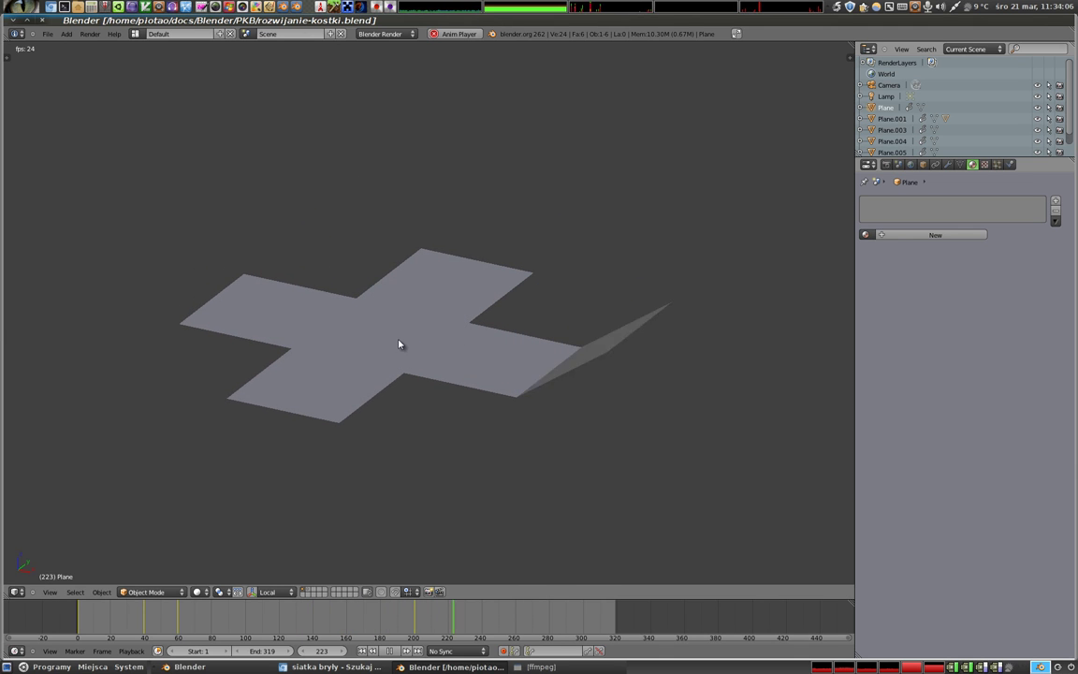
pyautogui.hotkey('alt', 'a')
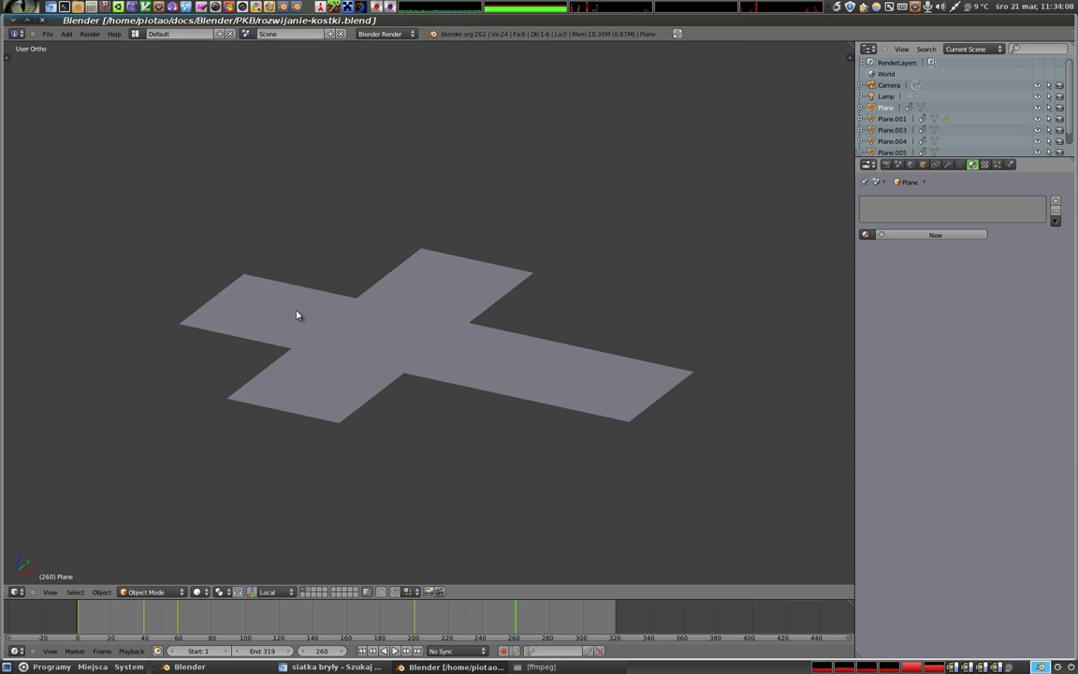
pyautogui.moveTo(430, 387); pyautogui.dragTo(524, 395, button='middle')
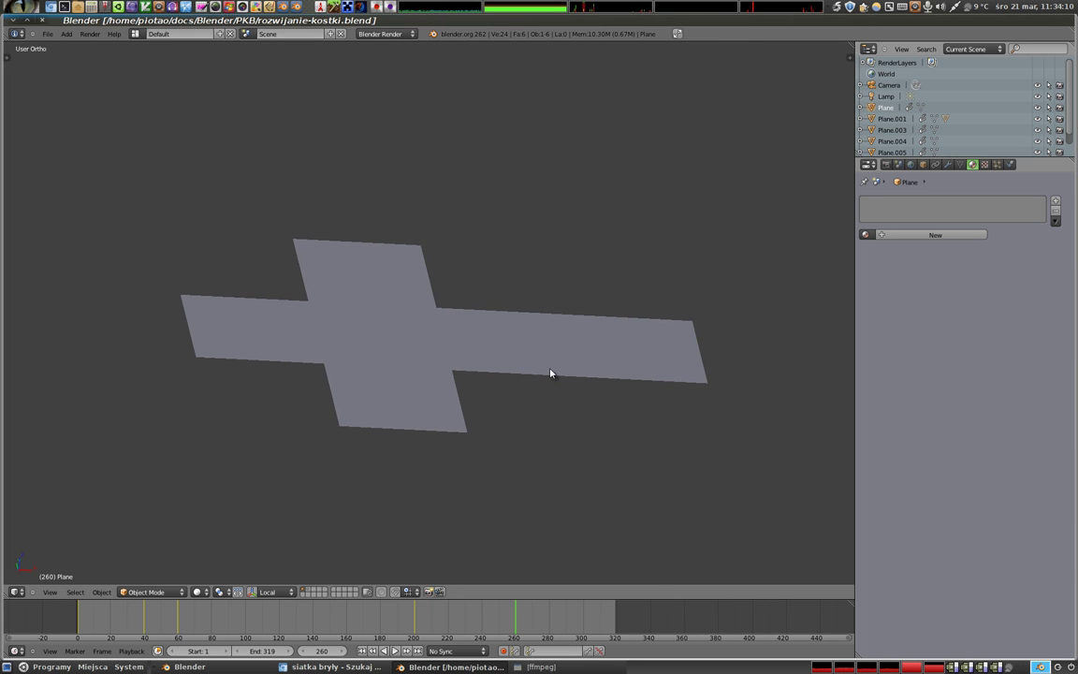
pyautogui.moveTo(358, 331)
pyautogui.mouseDown(button='middle')
pyautogui.moveTo(325, 493)
pyautogui.moveTo(318, 488)
pyautogui.moveTo(469, 322)
pyautogui.mouseUp(button='middle')
# - In wireframe view, select the net's left, top, third, rightmost, bottom and centre-right squares in turn
pyautogui.press('z')
pyautogui.moveTo(313, 334); pyautogui.dragTo(291, 275, button='middle')
pyautogui.rightClick(291, 276)
pyautogui.rightClick(330, 220)
pyautogui.rightClick(518, 289)
pyautogui.rightClick(615, 291)
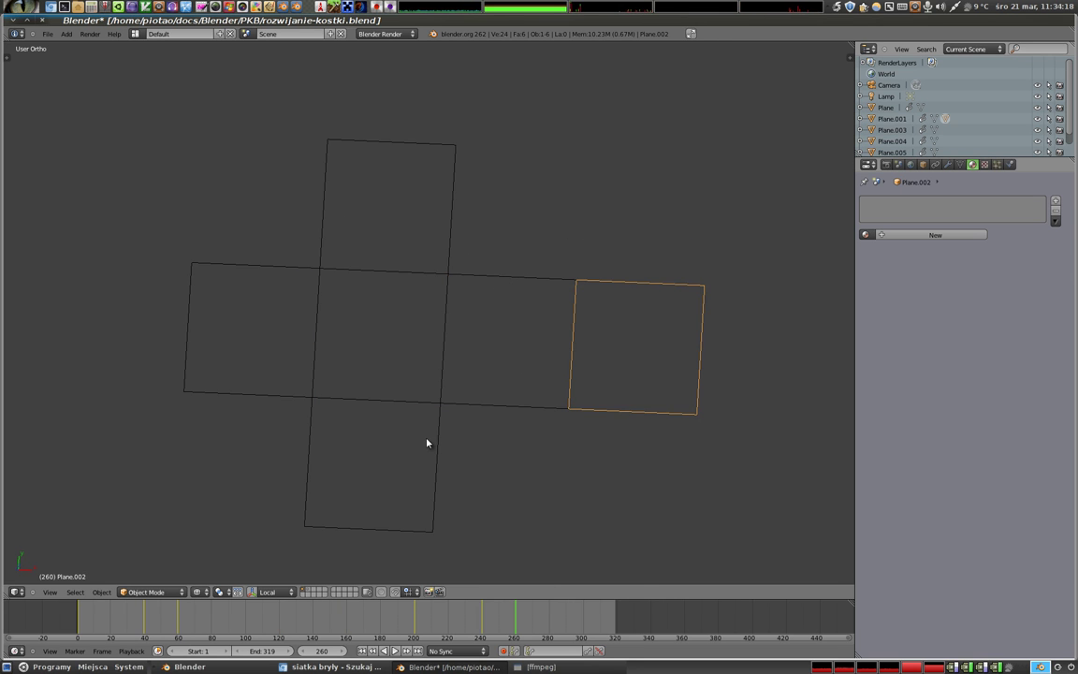
pyautogui.rightClick(392, 396)
pyautogui.rightClick(286, 388)
pyautogui.moveTo(400, 375)
pyautogui.mouseDown(button='middle')
pyautogui.moveTo(501, 315)
pyautogui.moveTo(422, 299)
pyautogui.moveTo(398, 329)
pyautogui.mouseUp(button='middle')
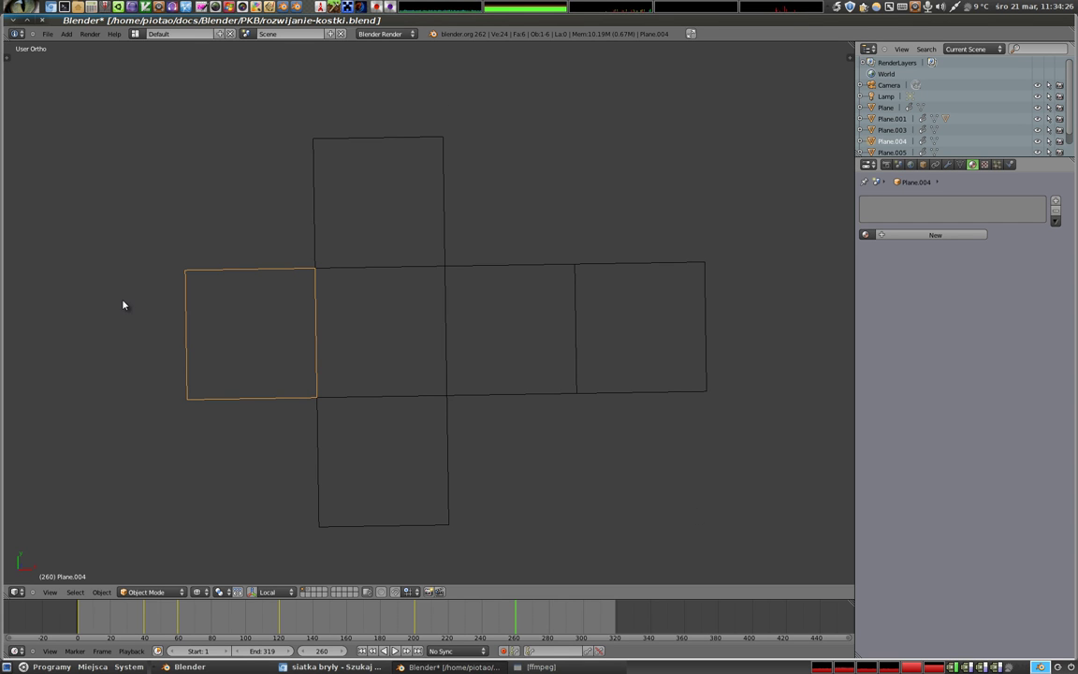
pyautogui.moveTo(180, 289)
pyautogui.mouseDown(button='middle')
pyautogui.moveTo(156, 272)
pyautogui.moveTo(155, 281)
pyautogui.mouseUp(button='middle')
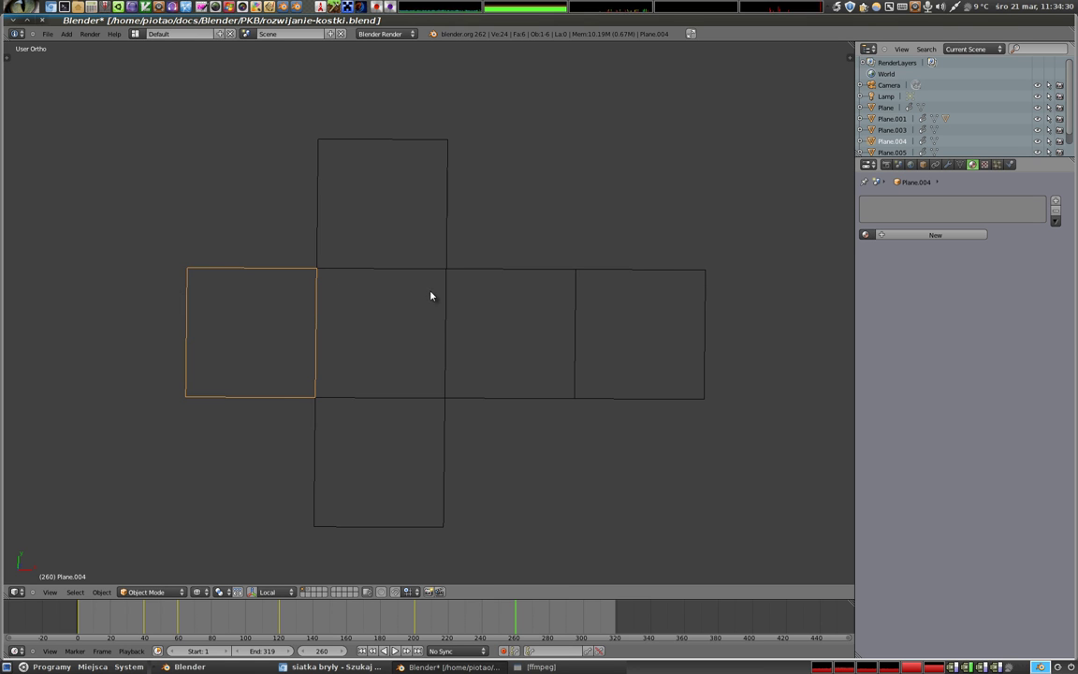
pyautogui.moveTo(428, 291)
pyautogui.mouseDown(button='middle')
pyautogui.moveTo(337, 323)
pyautogui.moveTo(327, 215)
pyautogui.moveTo(418, 344)
pyautogui.moveTo(426, 325)
pyautogui.mouseUp(button='middle')
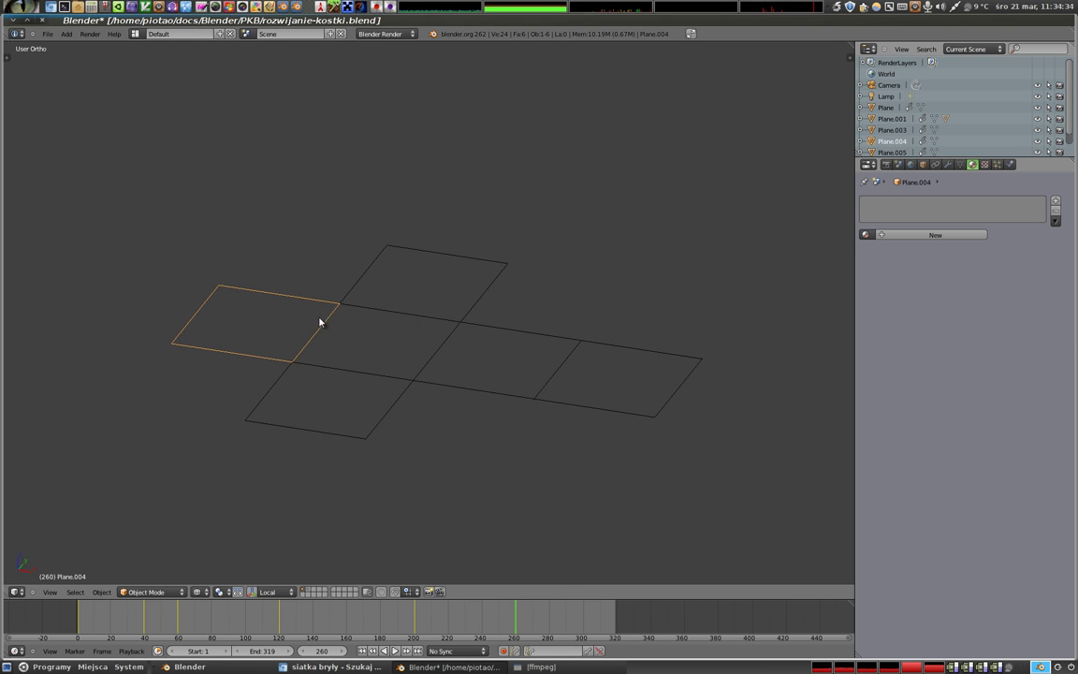
pyautogui.rightClick(484, 361)
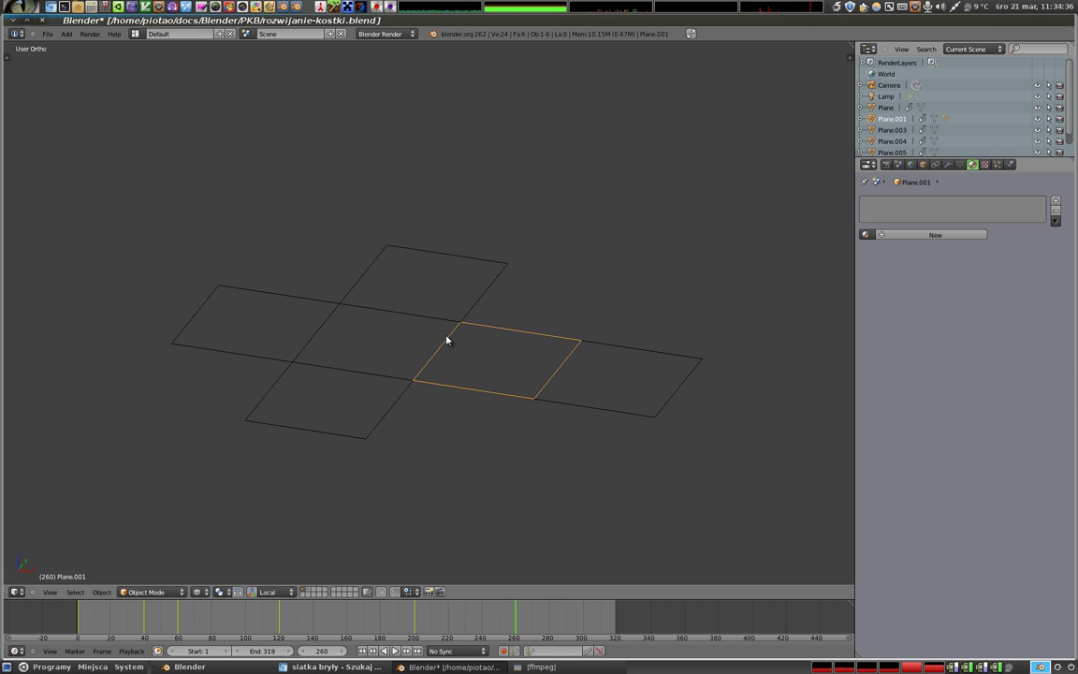
# - Check a square's transform properties, scrub to frame 61 to fold the solid cube, then start a new file
pyautogui.press('n')
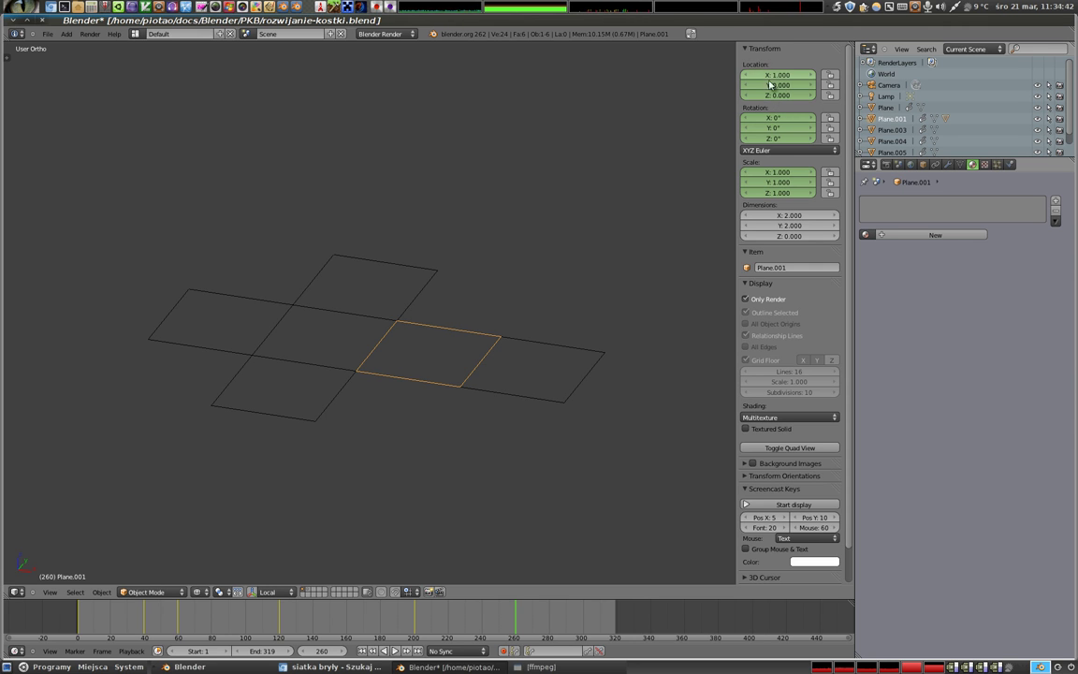
pyautogui.press('n')
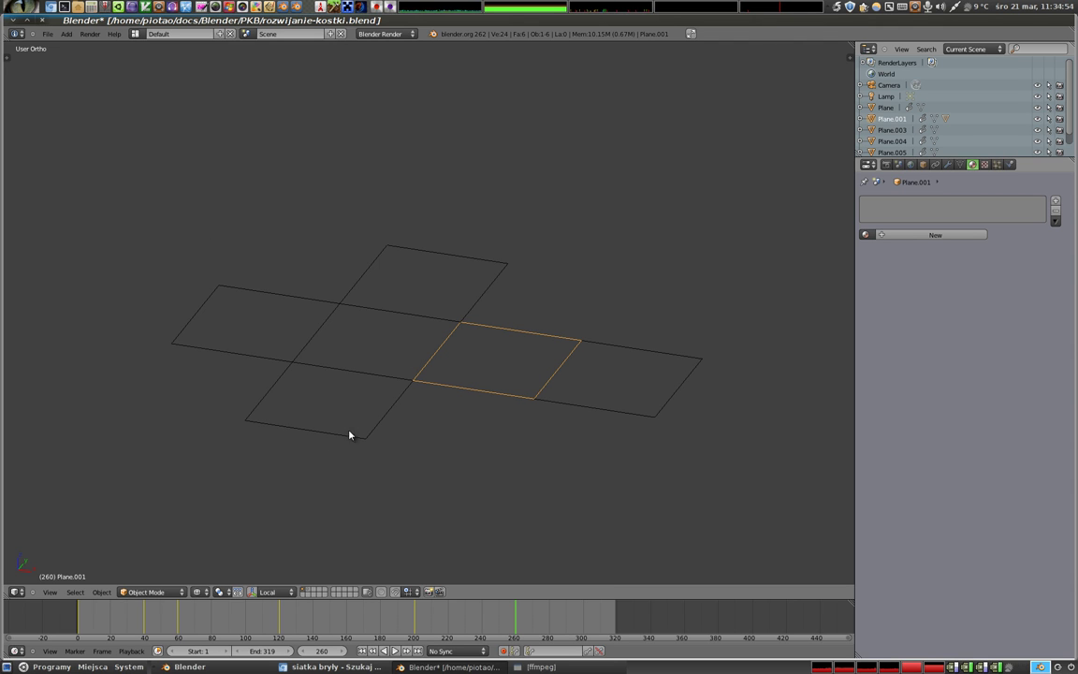
pyautogui.moveTo(440, 625); pyautogui.dragTo(178, 618)
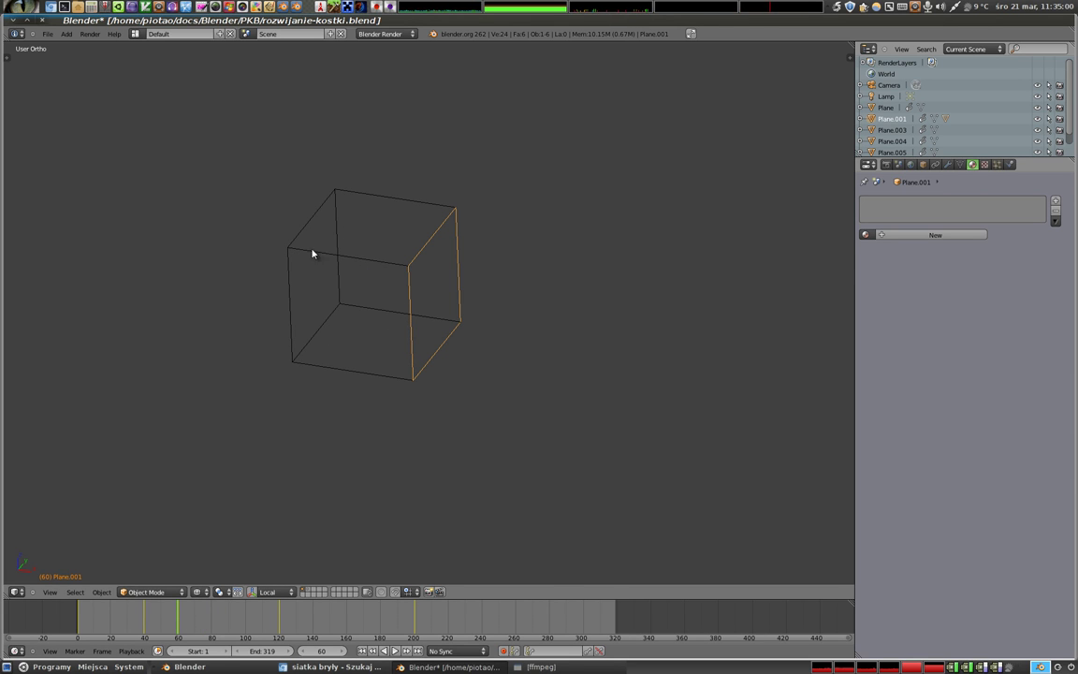
pyautogui.press('z')
pyautogui.moveTo(466, 314)
pyautogui.mouseDown(button='middle')
pyautogui.moveTo(330, 402)
pyautogui.moveTo(407, 452)
pyautogui.moveTo(628, 361)
pyautogui.moveTo(427, 360)
pyautogui.mouseUp(button='middle')
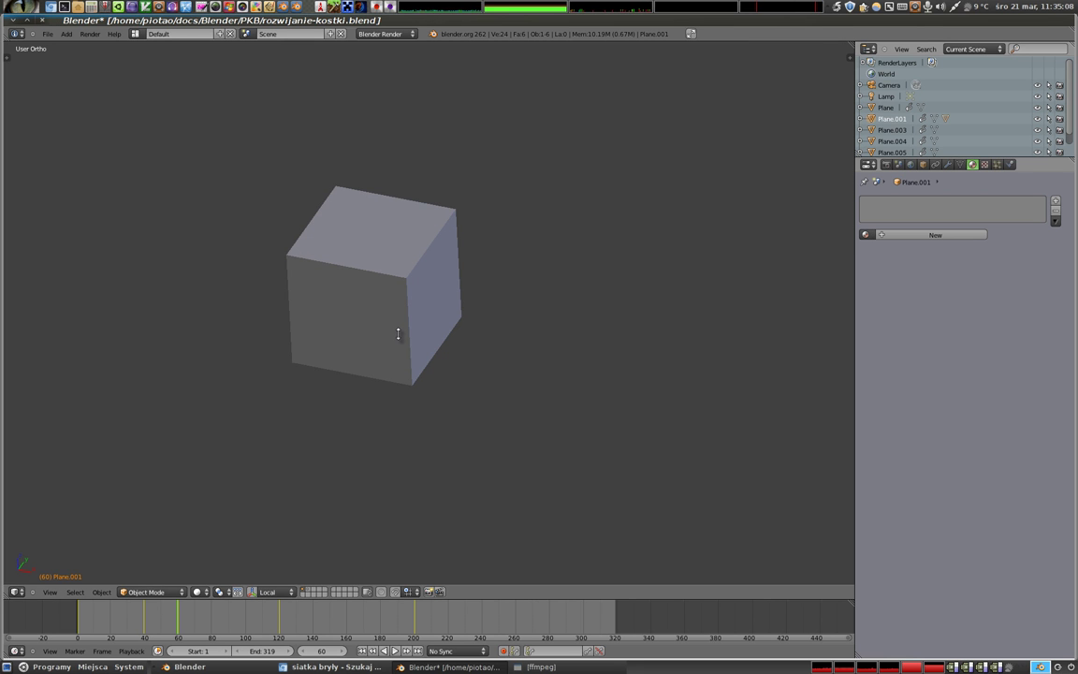
pyautogui.hotkey('ctrl', 'n')
pyautogui.press('Return')
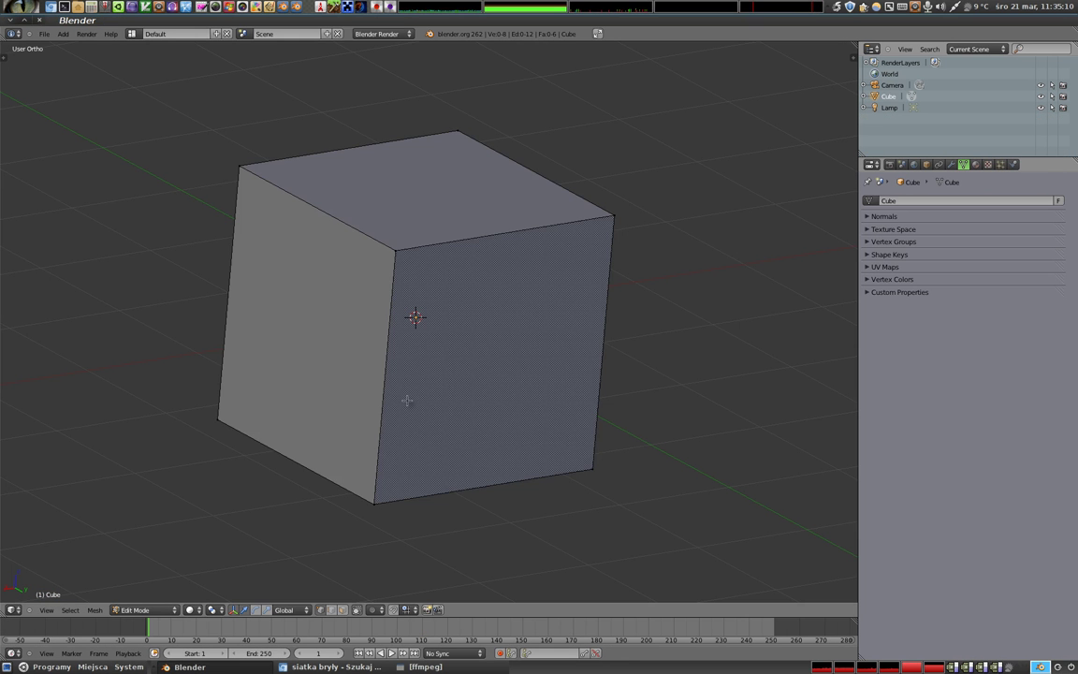
# - Zoom out, drag the lower timeline panel taller, and switch it to the UV/Image Editor
pyautogui.moveTo(310, 223)
pyautogui.mouseDown(button='middle')
pyautogui.moveTo(345, 277)
pyautogui.moveTo(283, 248)
pyautogui.mouseUp(button='middle')
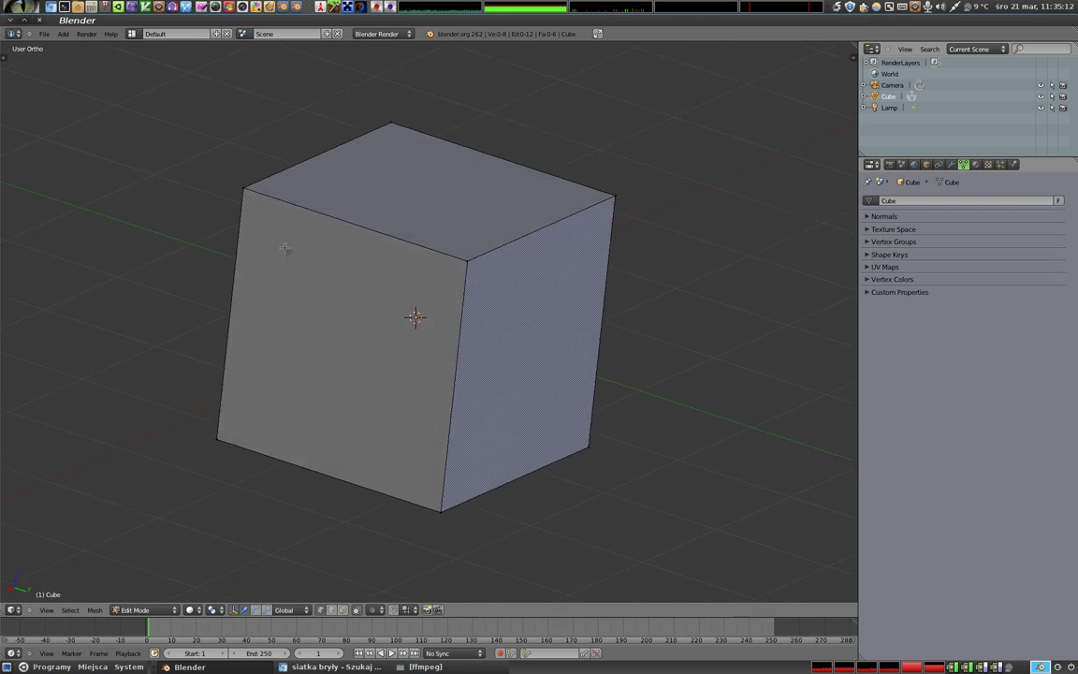
pyautogui.scroll(-3, 283, 248)
pyautogui.scroll(-2, 367, 286)
pyautogui.moveTo(367, 287)
pyautogui.mouseDown(button='middle')
pyautogui.moveTo(494, 355)
pyautogui.moveTo(479, 421)
pyautogui.mouseUp(button='middle')
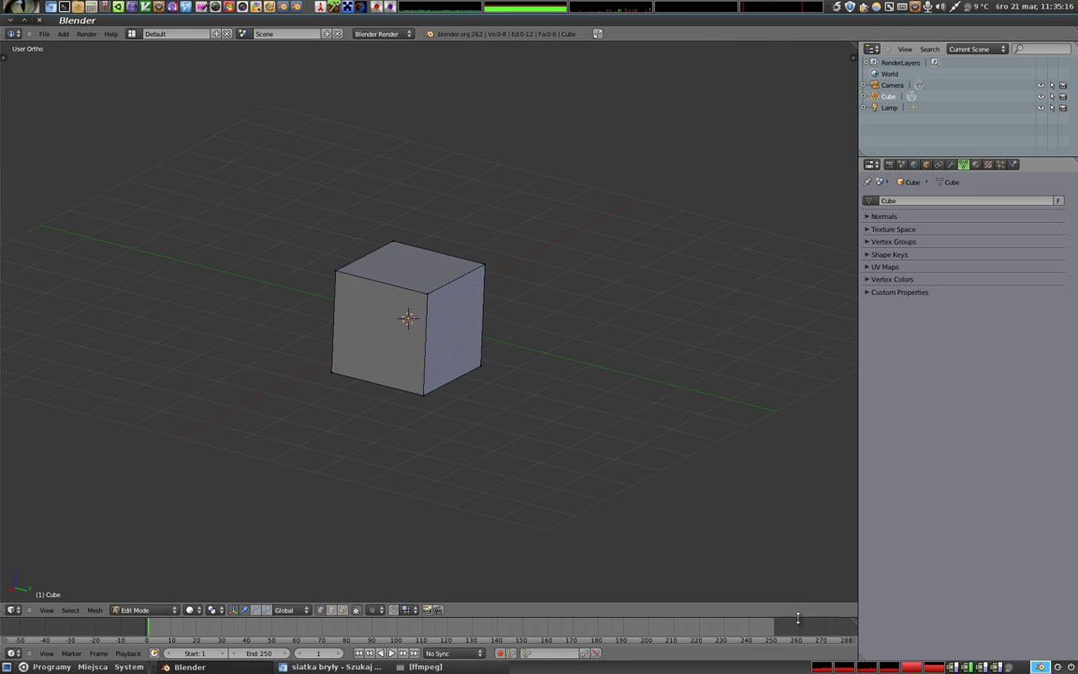
pyautogui.moveTo(800, 618); pyautogui.dragTo(789, 314)
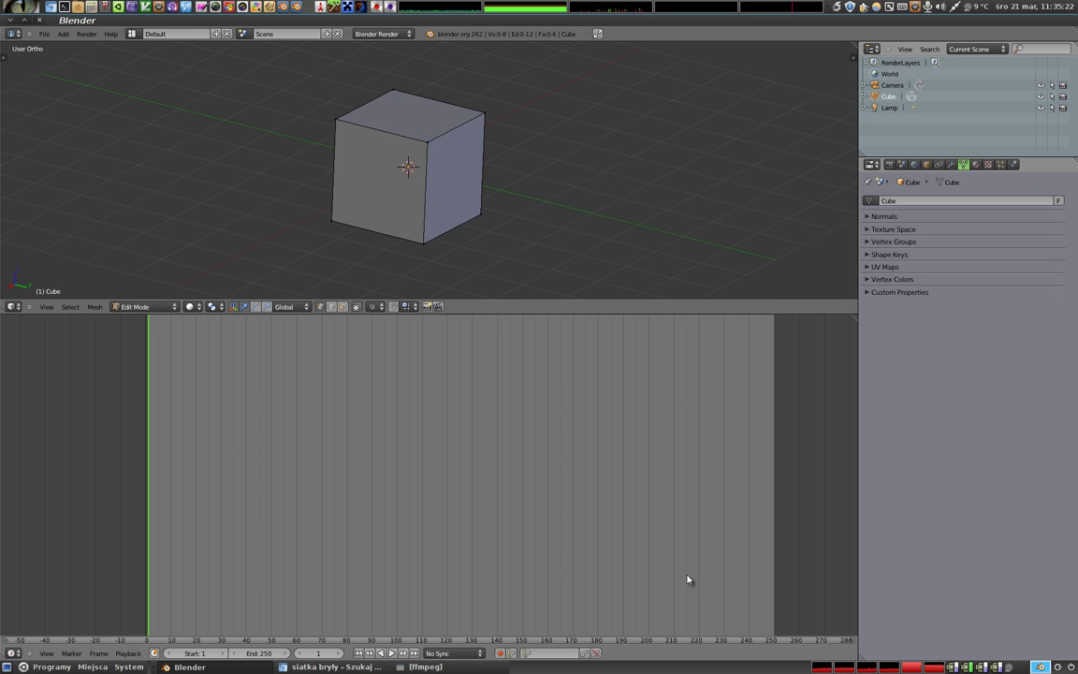
pyautogui.click(11, 652)
pyautogui.hotkey('shift', 'F10')
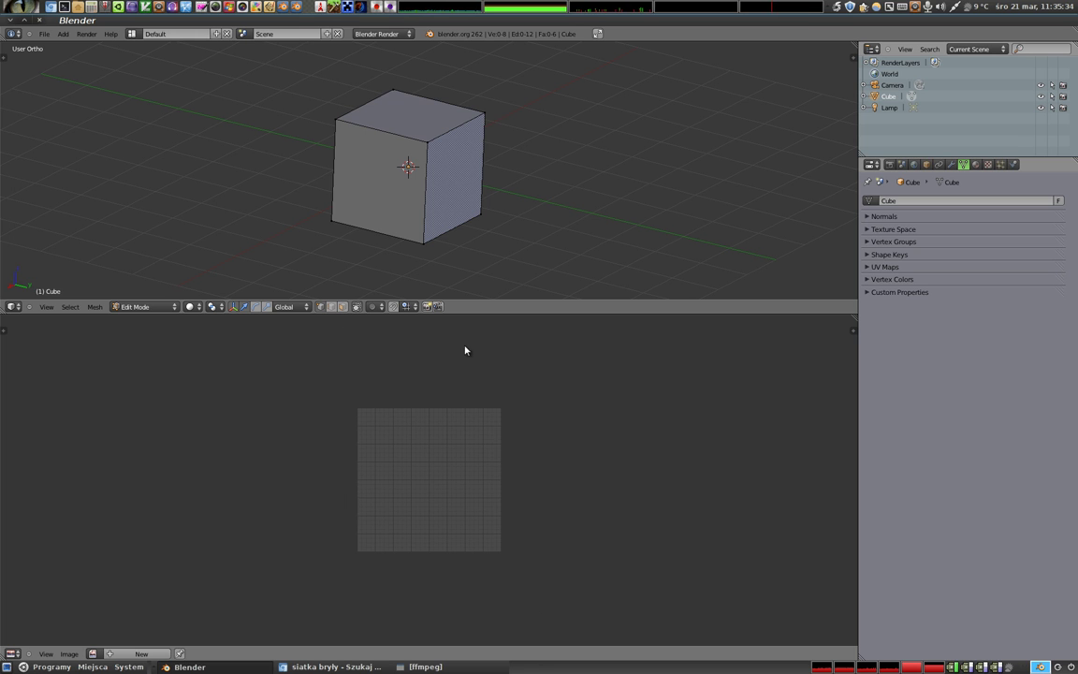
# - Zoom the UV grid and select all of the cube's geometry
pyautogui.scroll(3, 435, 496)
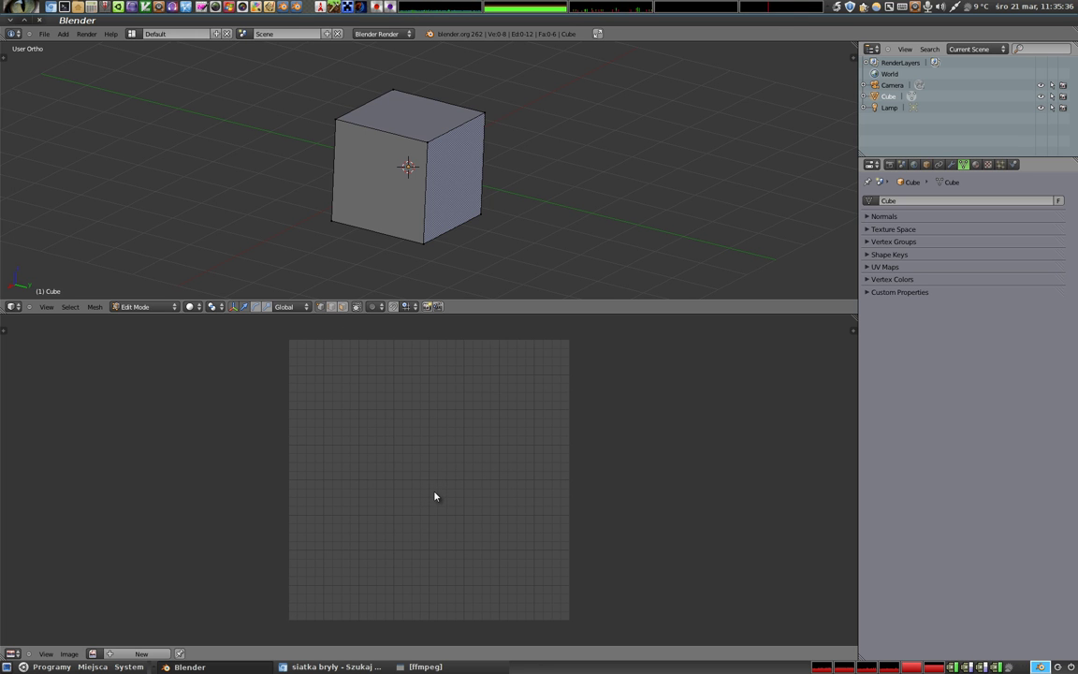
pyautogui.press('a')
pyautogui.moveTo(435, 149)
pyautogui.mouseDown(button='middle')
pyautogui.moveTo(254, 193)
pyautogui.moveTo(148, 140)
pyautogui.moveTo(367, 152)
pyautogui.moveTo(299, 193)
pyautogui.moveTo(429, 214)
pyautogui.moveTo(496, 266)
pyautogui.moveTo(481, 270)
pyautogui.moveTo(491, 265)
pyautogui.mouseUp(button='middle')
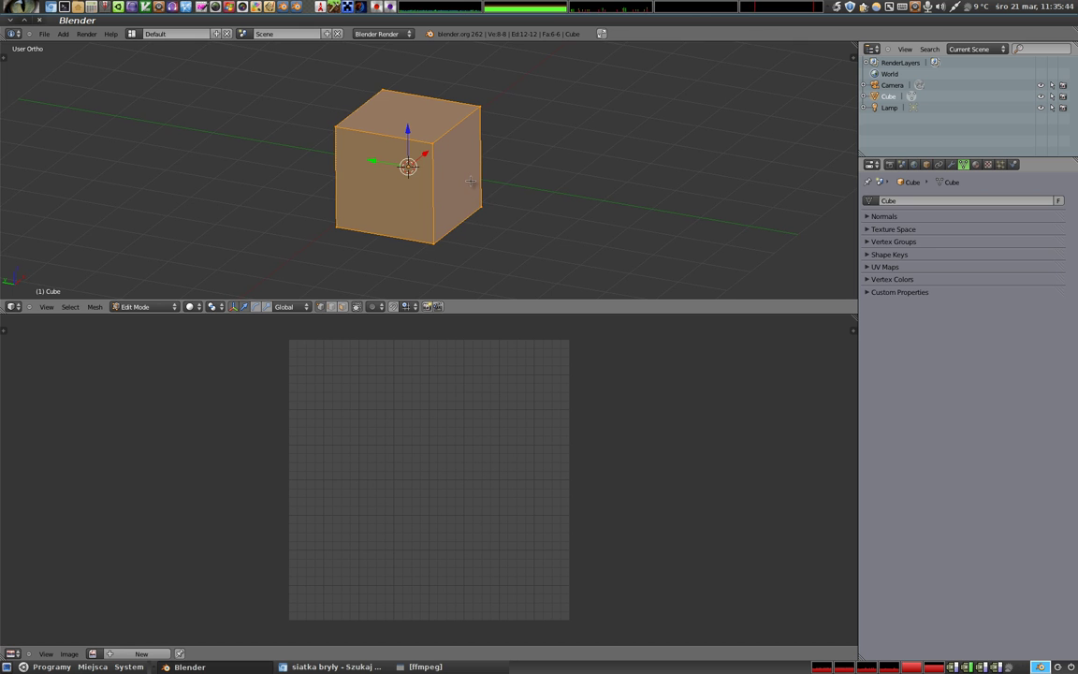
# - Show the tool shelf, scroll through the mesh tools, and bring up the UV Mapping menu with U
pyautogui.press('t')
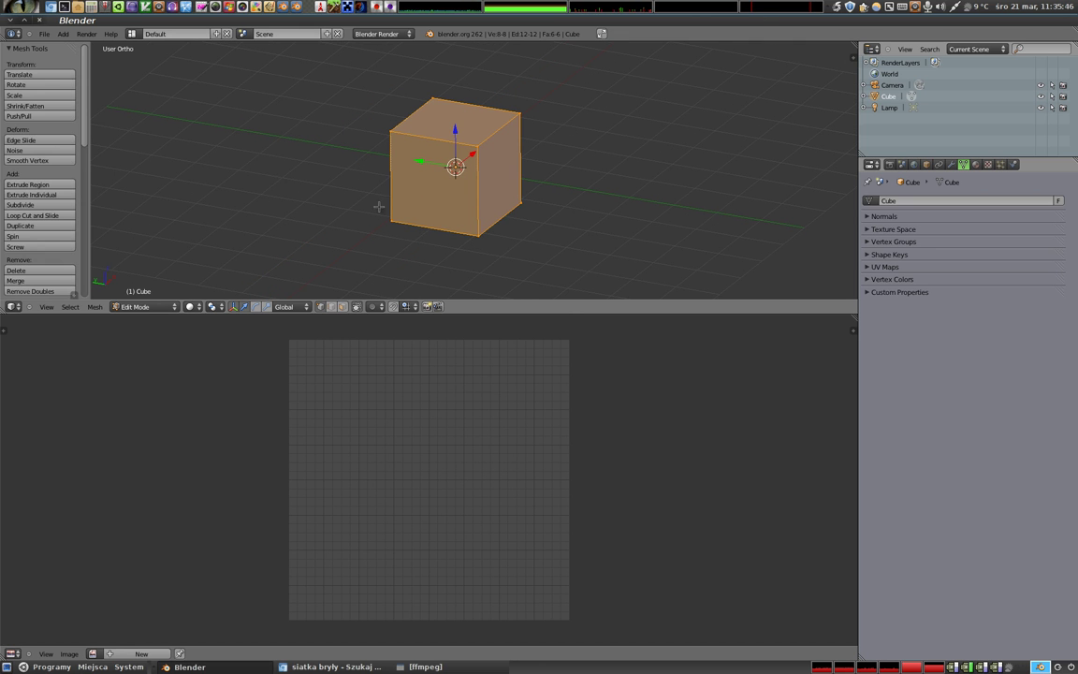
pyautogui.scroll(-3, 35, 115)
pyautogui.scroll(-3, 35, 113)
pyautogui.scroll(-2, 34, 113)
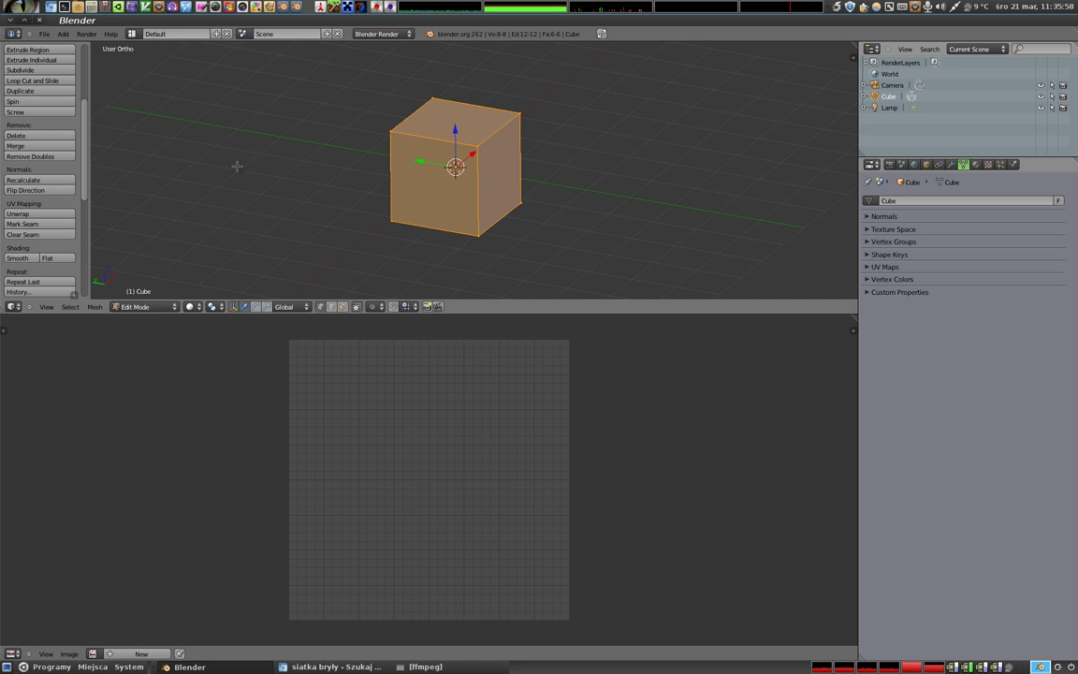
pyautogui.press('u')
pyautogui.press('u')
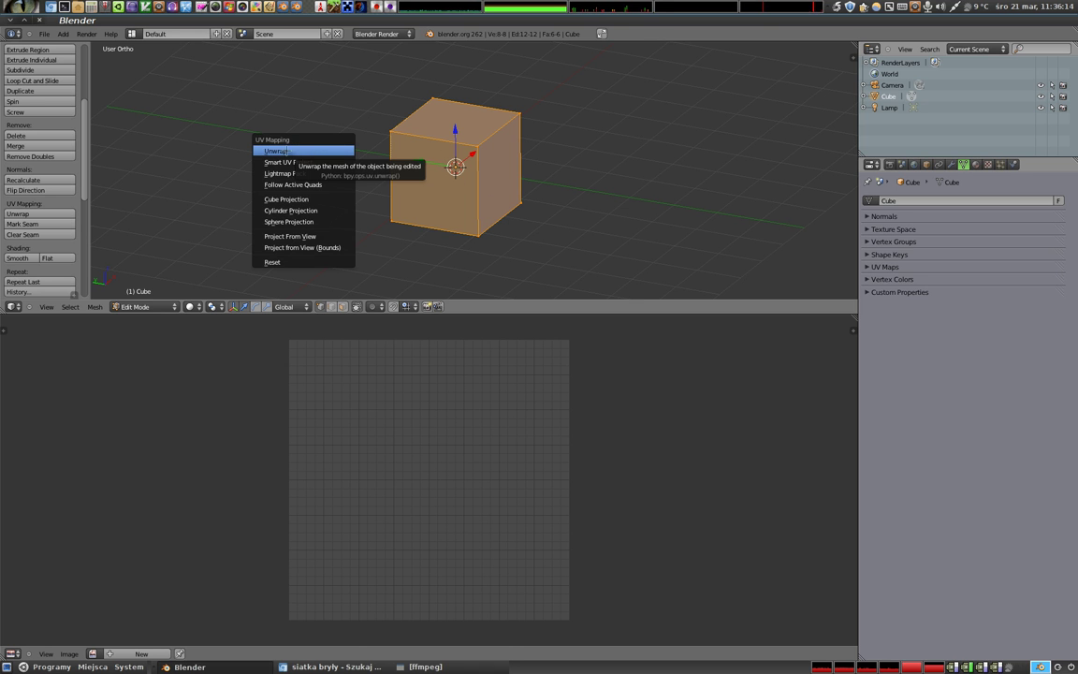
# - Unwrap the cube onto the UV grid and select the four top-corner vertices
pyautogui.click(278, 151)
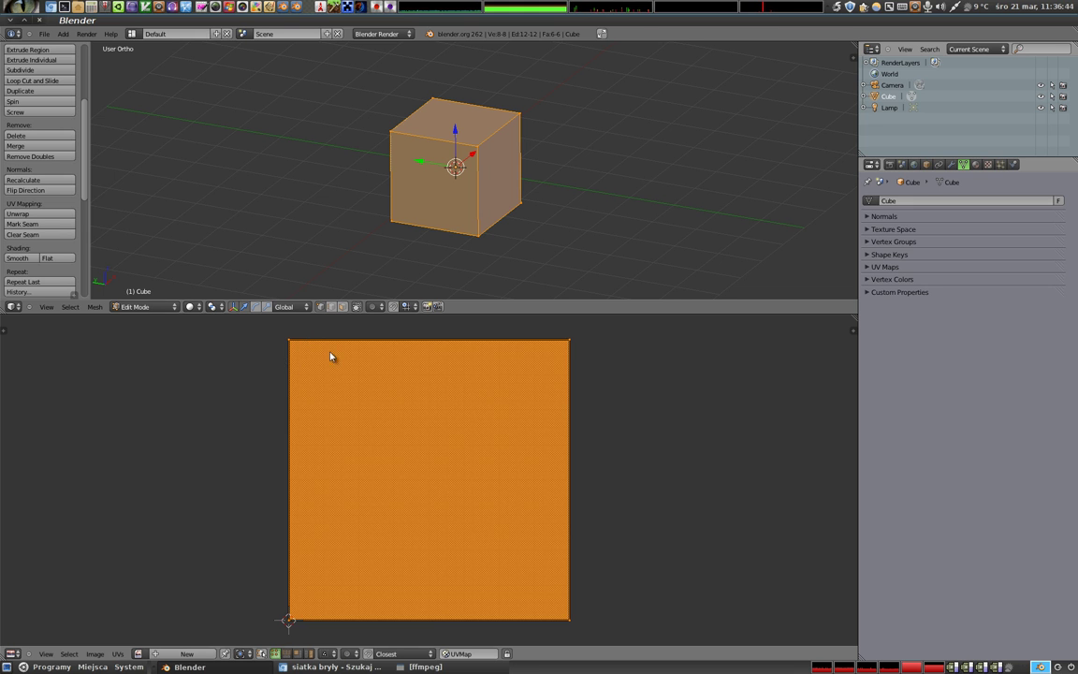
pyautogui.rightClick(390, 131)
pyautogui.keyDown('shift'); pyautogui.rightClick(428, 101); pyautogui.keyUp('shift')
pyautogui.keyDown('shift'); pyautogui.rightClick(508, 116); pyautogui.keyUp('shift')
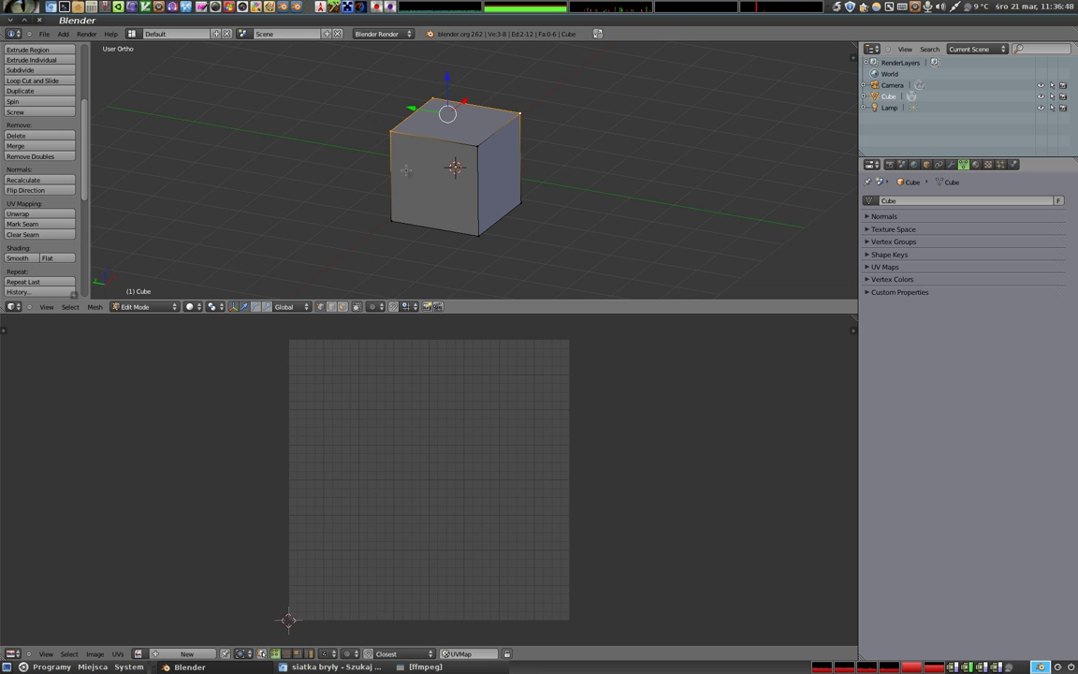
pyautogui.keyDown('shift'); pyautogui.rightClick(440, 140); pyautogui.keyUp('shift')
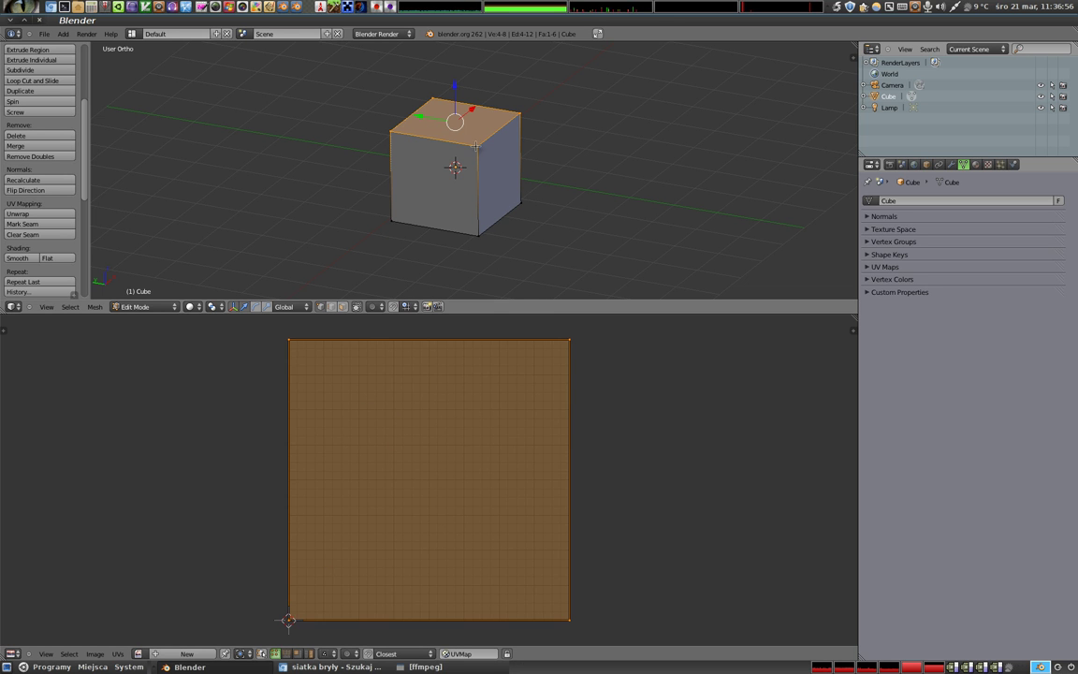
# - Restore the top-face selection, add front-face corners, and switch to face select mode
pyautogui.press('a')
pyautogui.hotkey('ctrl', 'z')
pyautogui.keyDown('shift'); pyautogui.rightClick(426, 213); pyautogui.keyUp('shift')
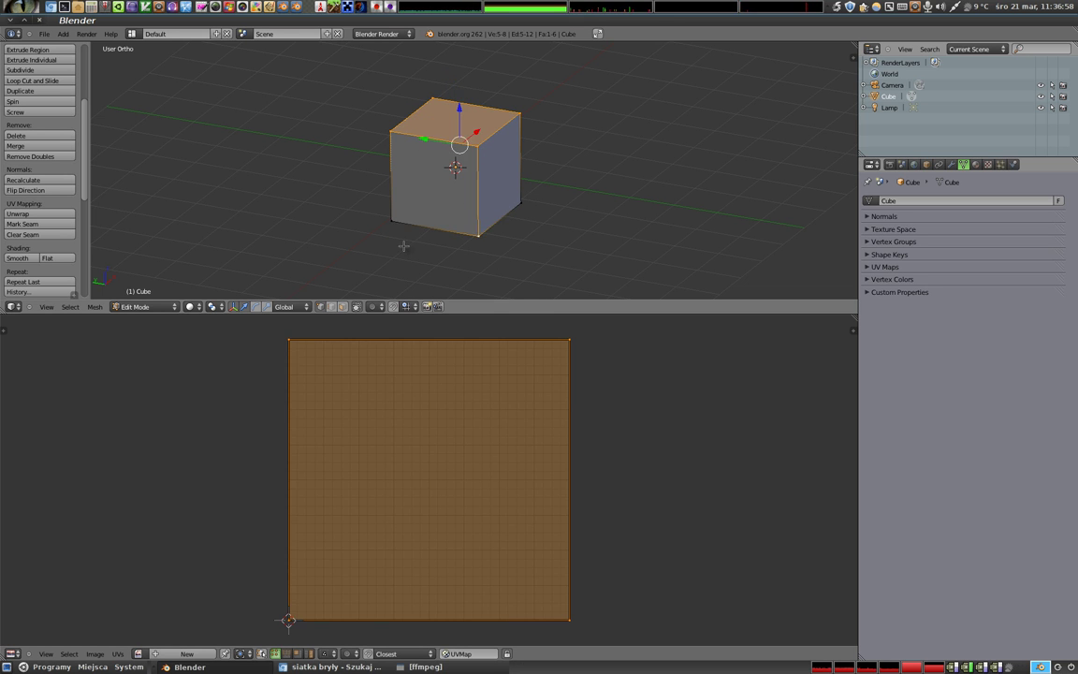
pyautogui.keyDown('shift'); pyautogui.rightClick(353, 203); pyautogui.keyUp('shift')
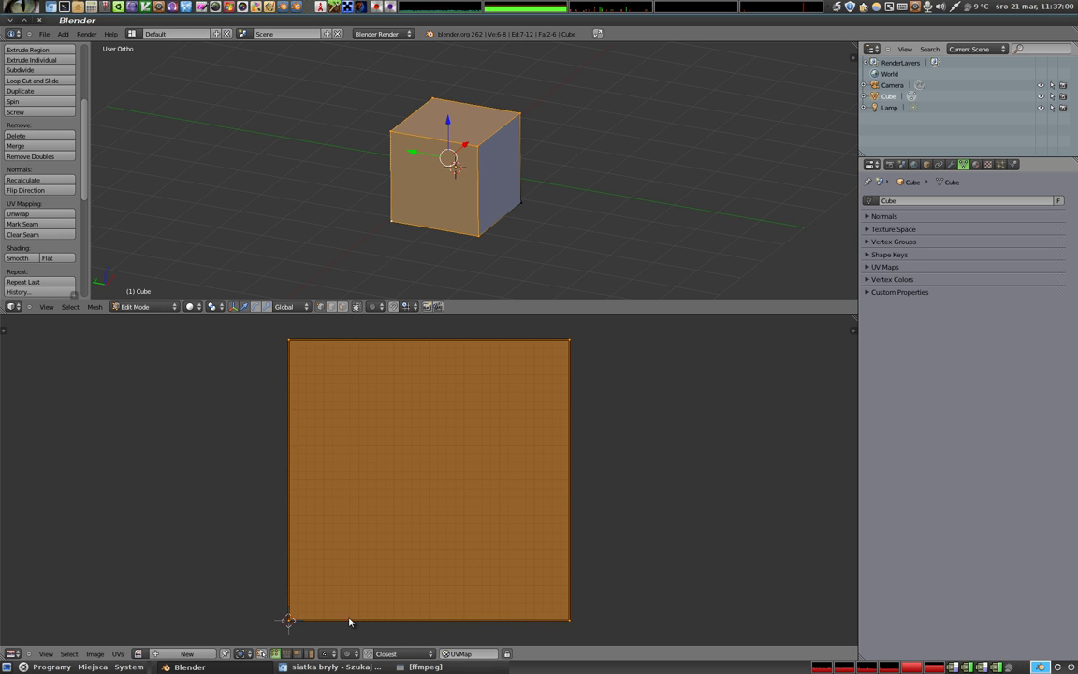
pyautogui.click(342, 308)
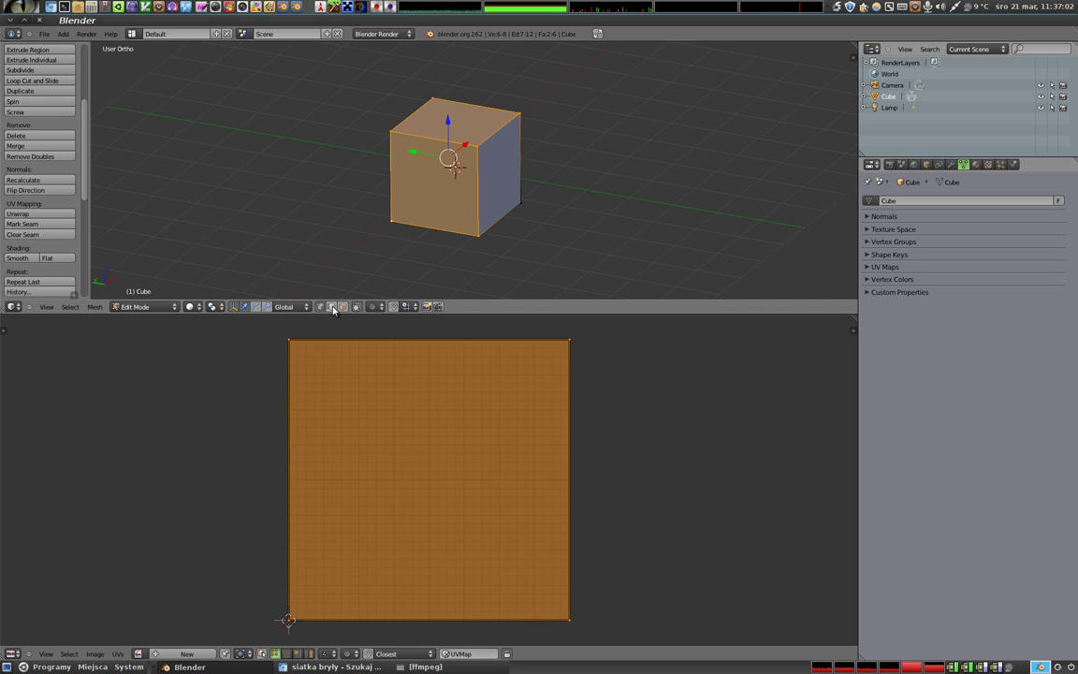
# - Move the top face's UV square to the left and the front face's square below centre
pyautogui.rightClick(417, 134)
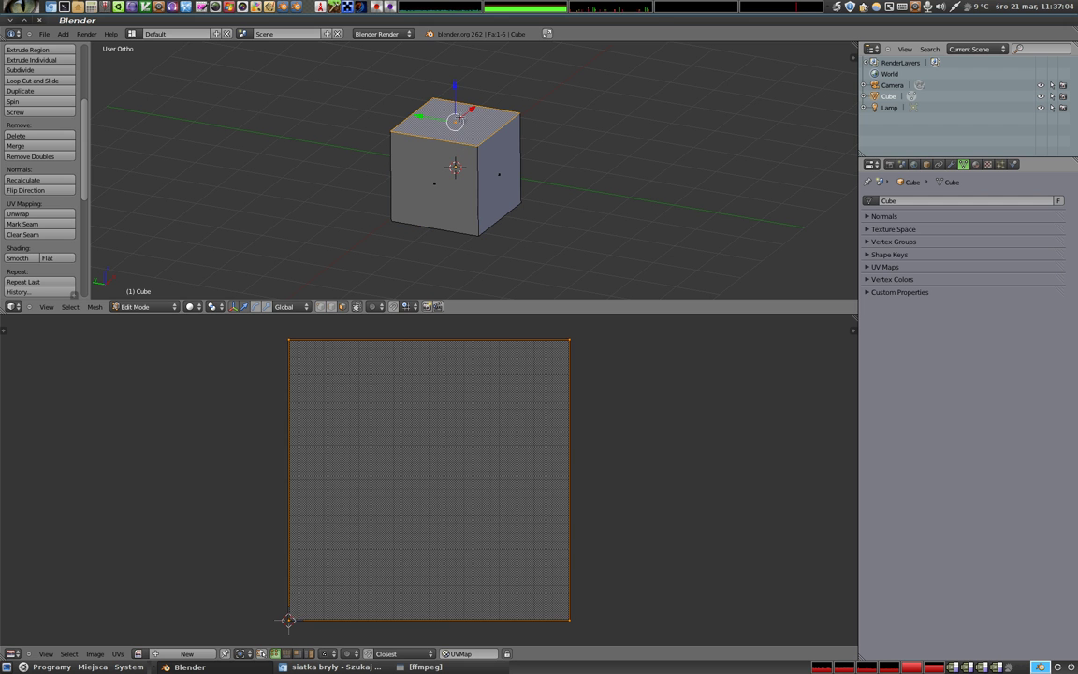
pyautogui.press('a')
pyautogui.press('g')
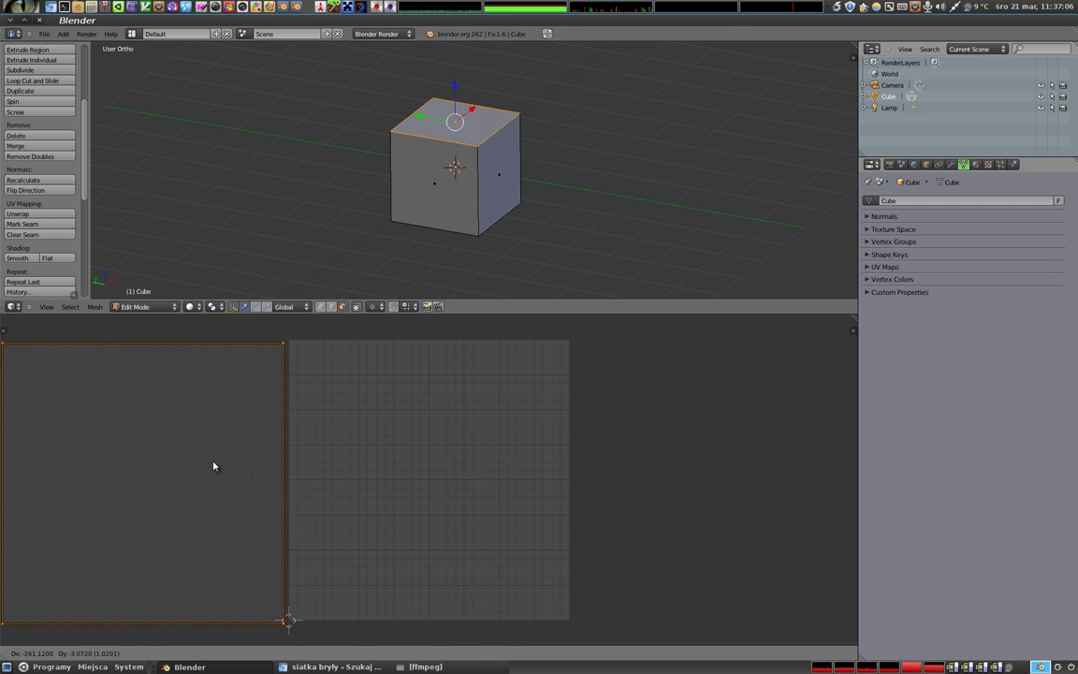
pyautogui.click(215, 464)
pyautogui.scroll(-5, 446, 457)
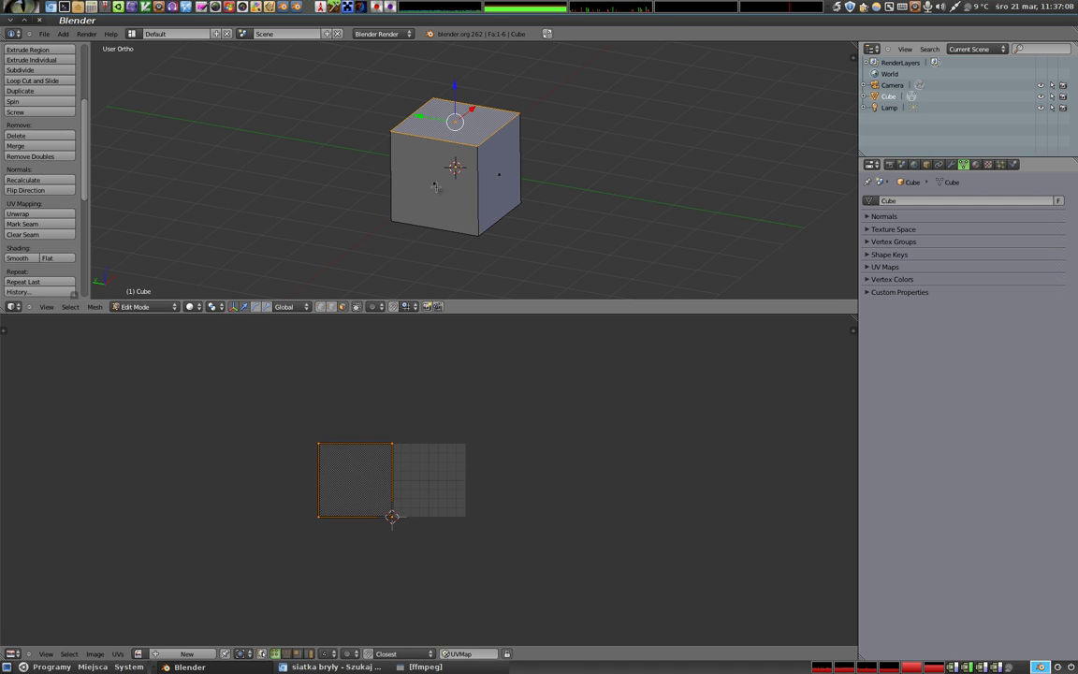
pyautogui.rightClick(401, 192)
pyautogui.press('g')
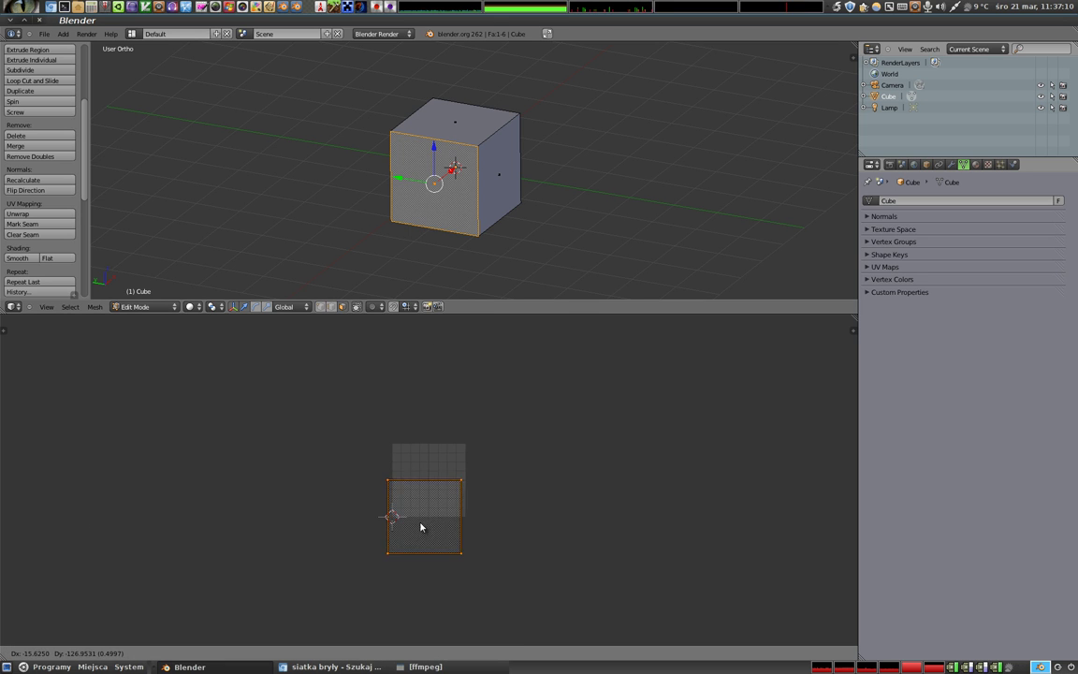
pyautogui.click(423, 561)
# - Move the right face's UV square up and another side's square right, then select all faces
pyautogui.rightClick(503, 161)
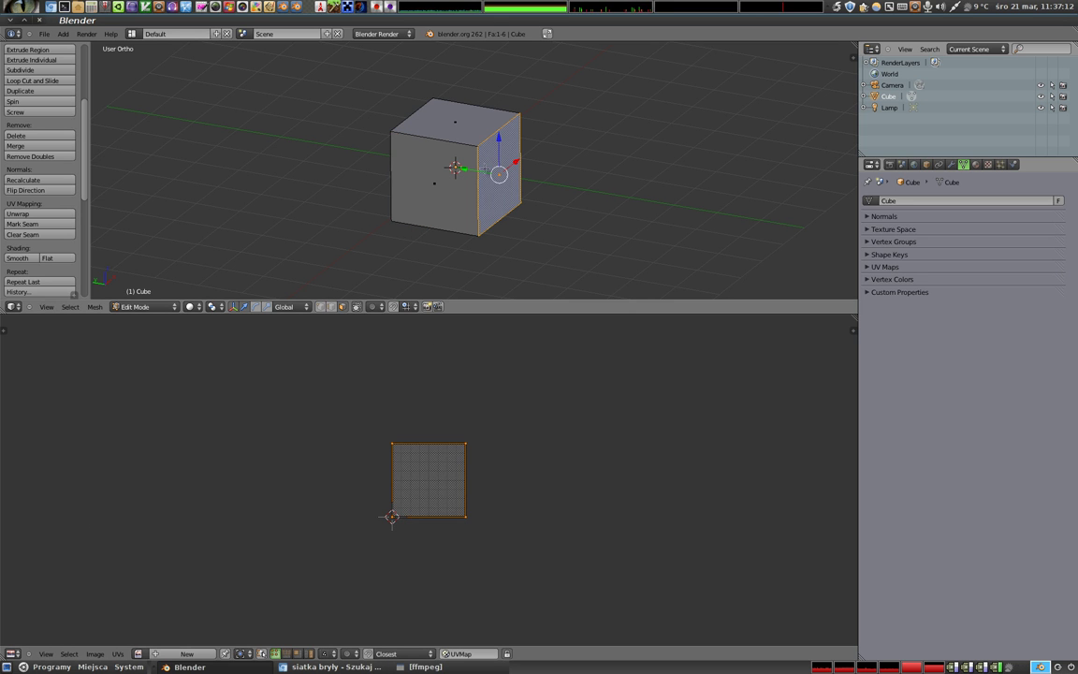
pyautogui.press('g')
pyautogui.click(408, 421)
pyautogui.moveTo(454, 154); pyautogui.dragTo(486, 133, button='middle')
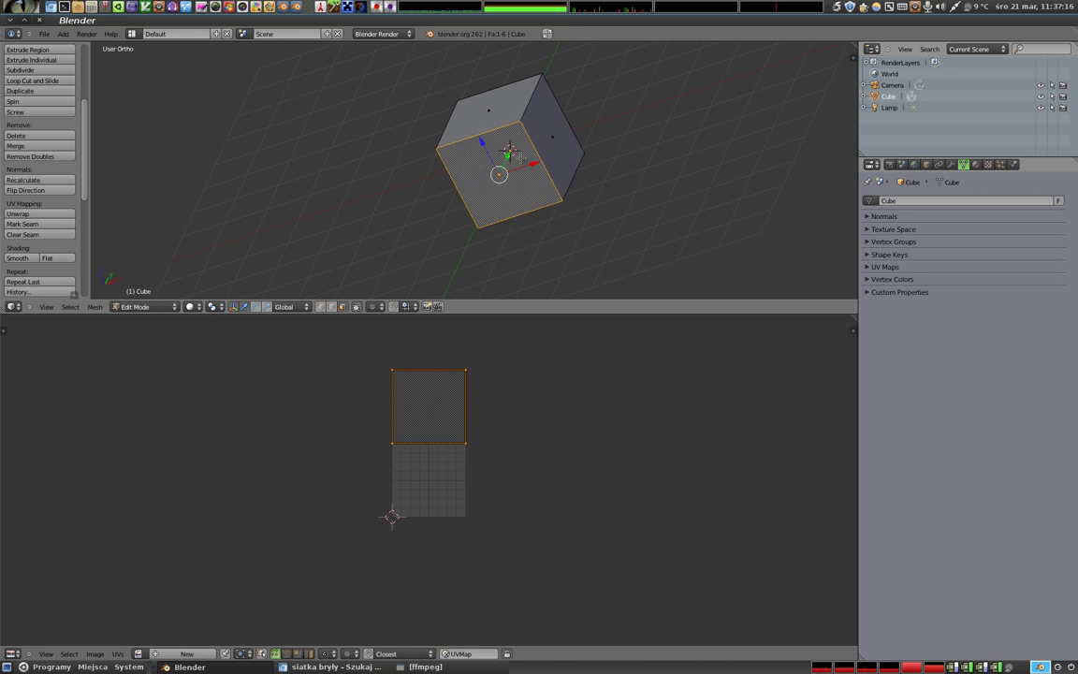
pyautogui.hotkey('ctrl', 'z')
pyautogui.press('g')
pyautogui.click(511, 458)
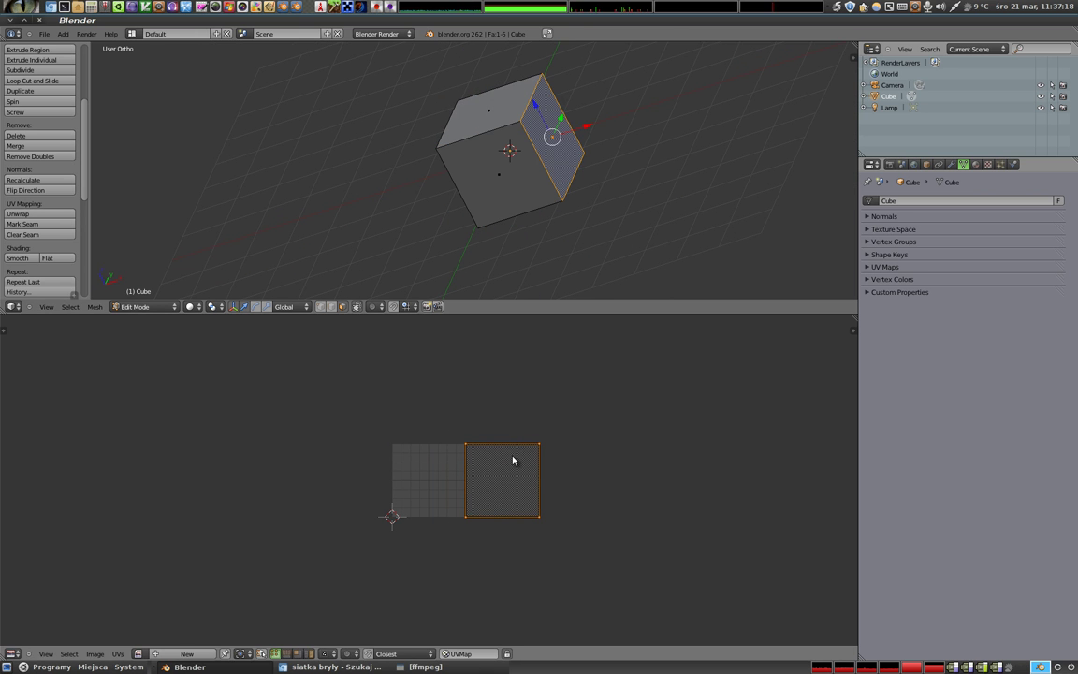
pyautogui.press('a')
pyautogui.press('a')
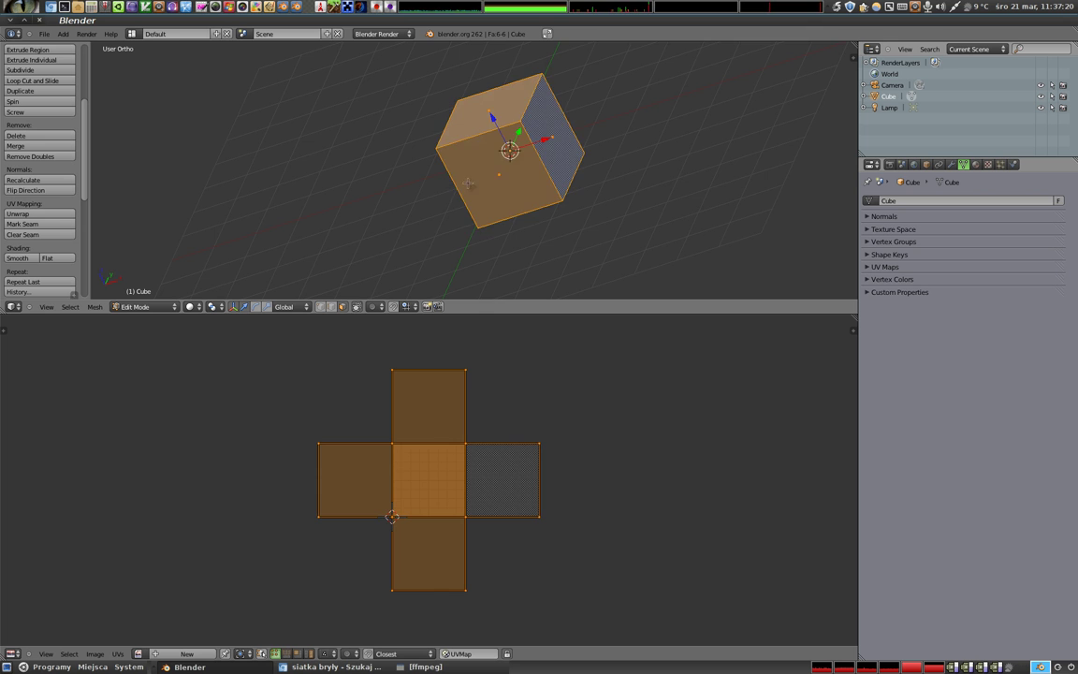
pyautogui.moveTo(516, 173); pyautogui.dragTo(613, 137, button='middle')
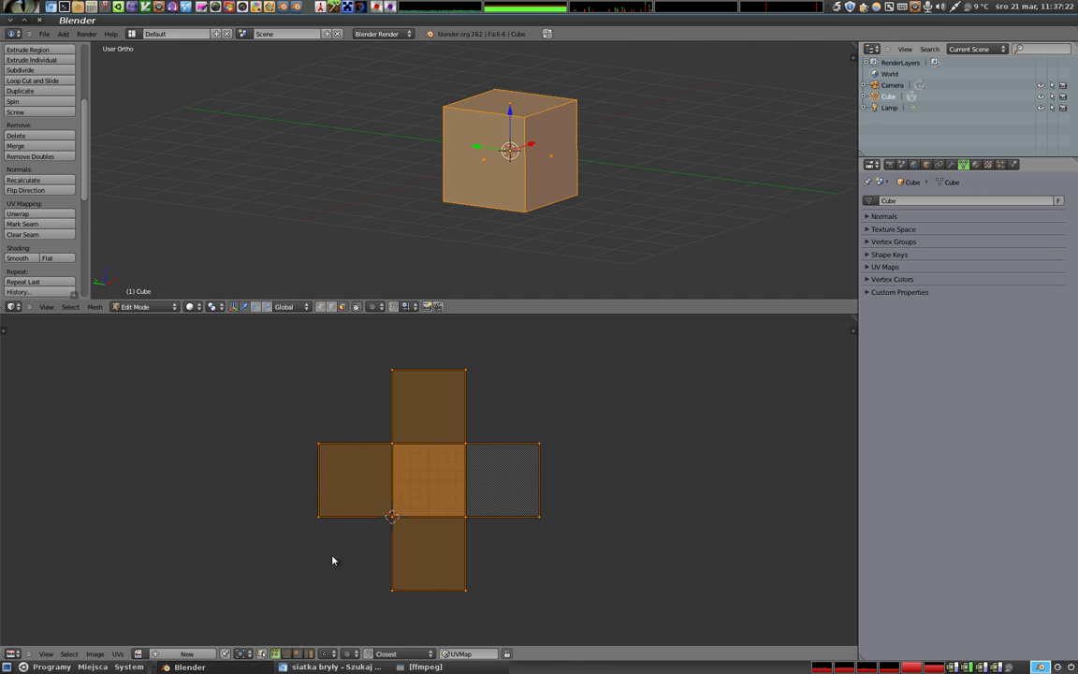
pyautogui.rightClick(510, 103)
pyautogui.moveTo(519, 134)
pyautogui.mouseDown(button='middle')
pyautogui.moveTo(411, 192)
pyautogui.moveTo(403, 168)
pyautogui.mouseUp(button='middle')
pyautogui.hotkey('ctrl', 'Tab')
pyautogui.click(374, 155)
pyautogui.rightClick(395, 175)
pyautogui.hotkey('ctrl', 'Tab')
pyautogui.click(393, 143)
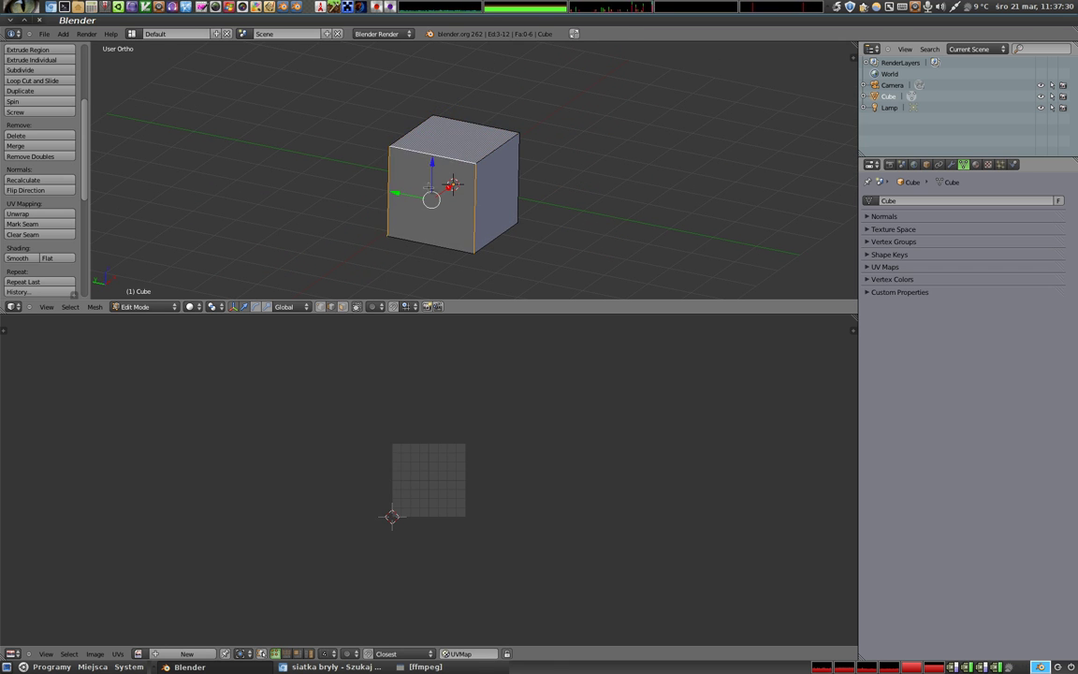
pyautogui.rightClick(379, 212)
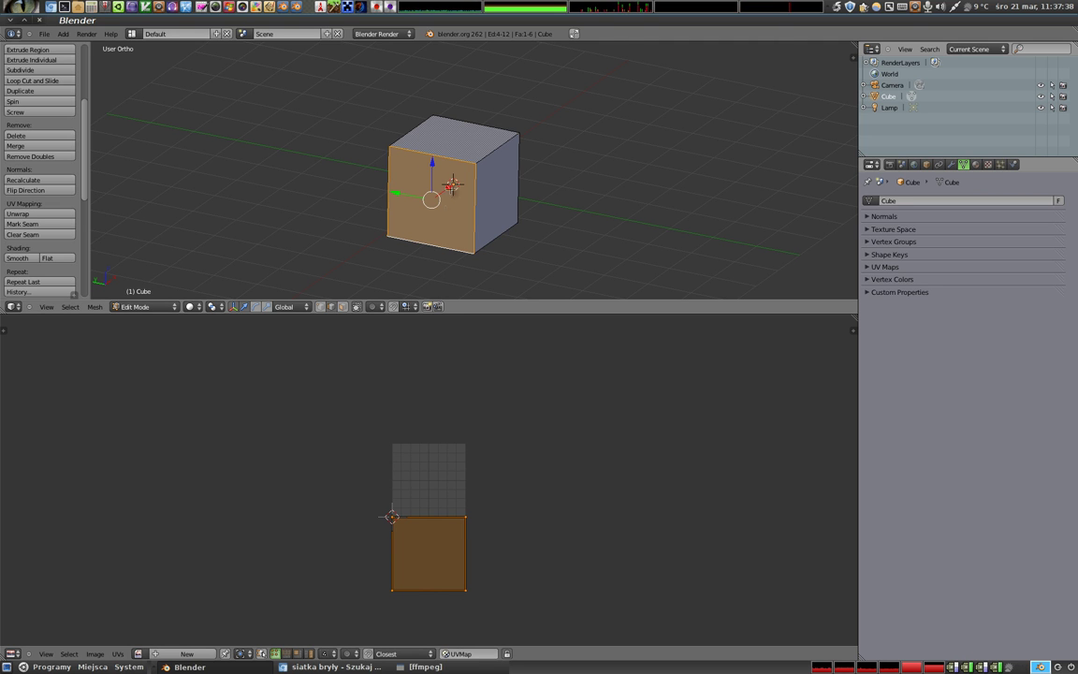
pyautogui.press('g')
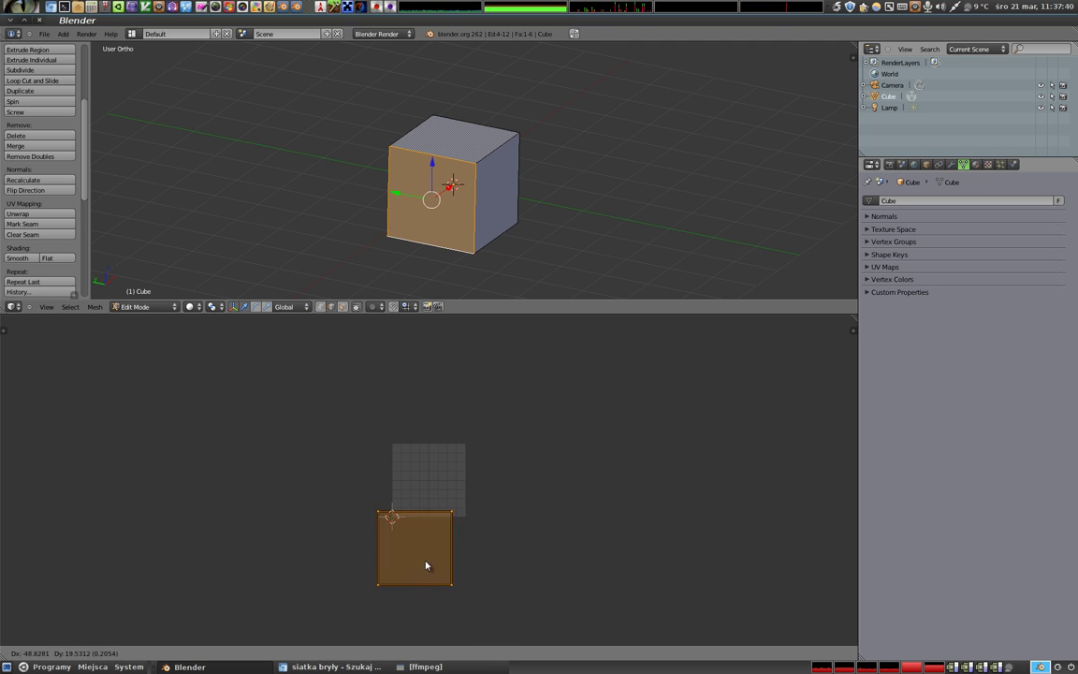
pyautogui.rightClick(382, 450)
pyautogui.press('s')
pyautogui.rightClick(397, 463)
pyautogui.press('r')
pyautogui.rightClick(483, 553)
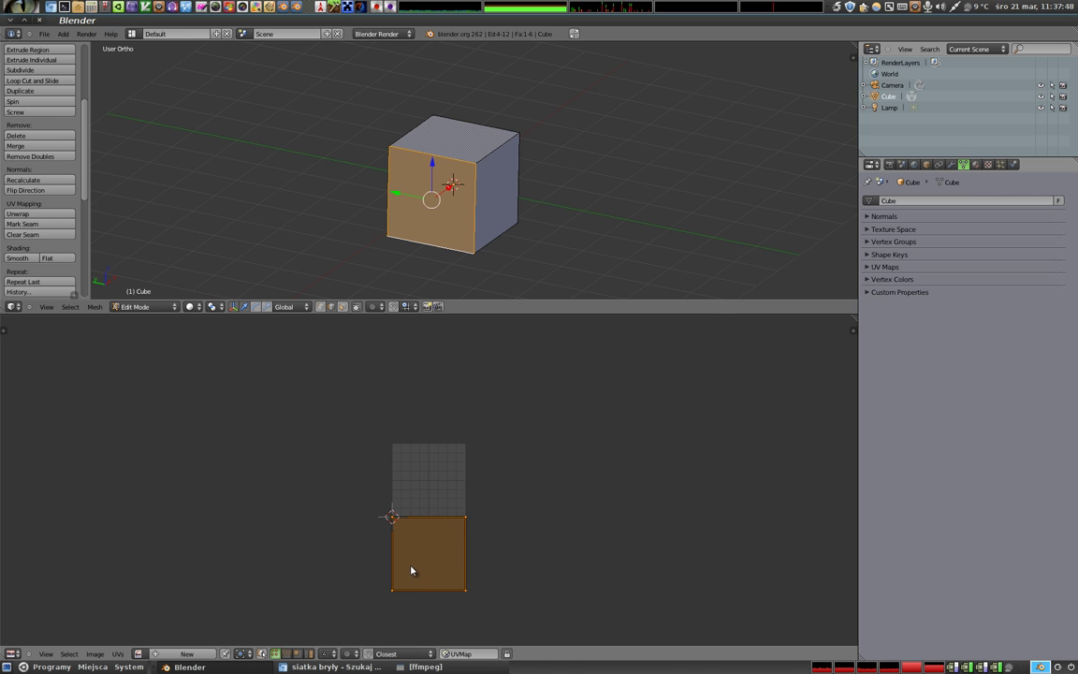
# - Select the cube's bottom face from below and move its UV square right of the cross
pyautogui.press('a')
pyautogui.press('a')
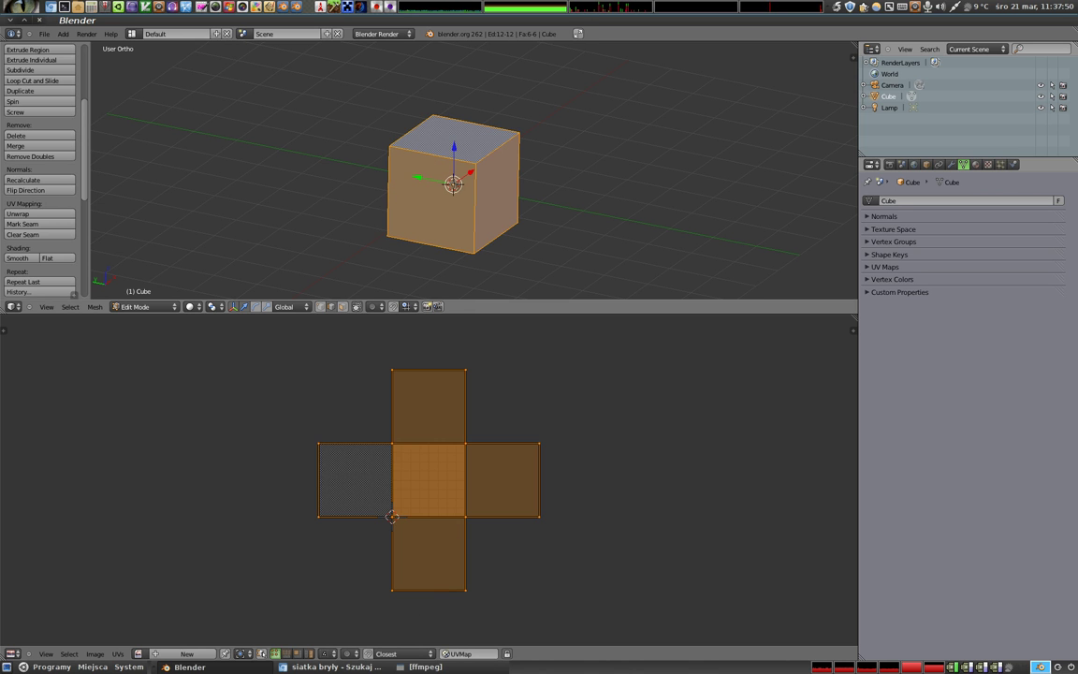
pyautogui.moveTo(475, 185); pyautogui.dragTo(433, 222, button='middle')
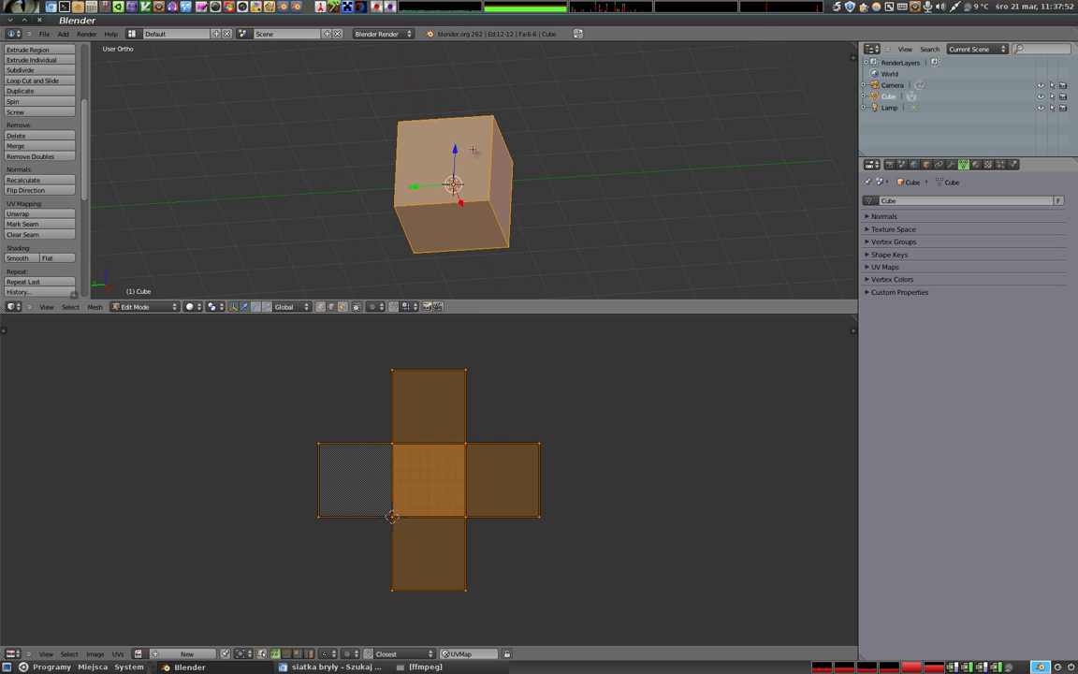
pyautogui.press('a')
pyautogui.rightClick(434, 222)
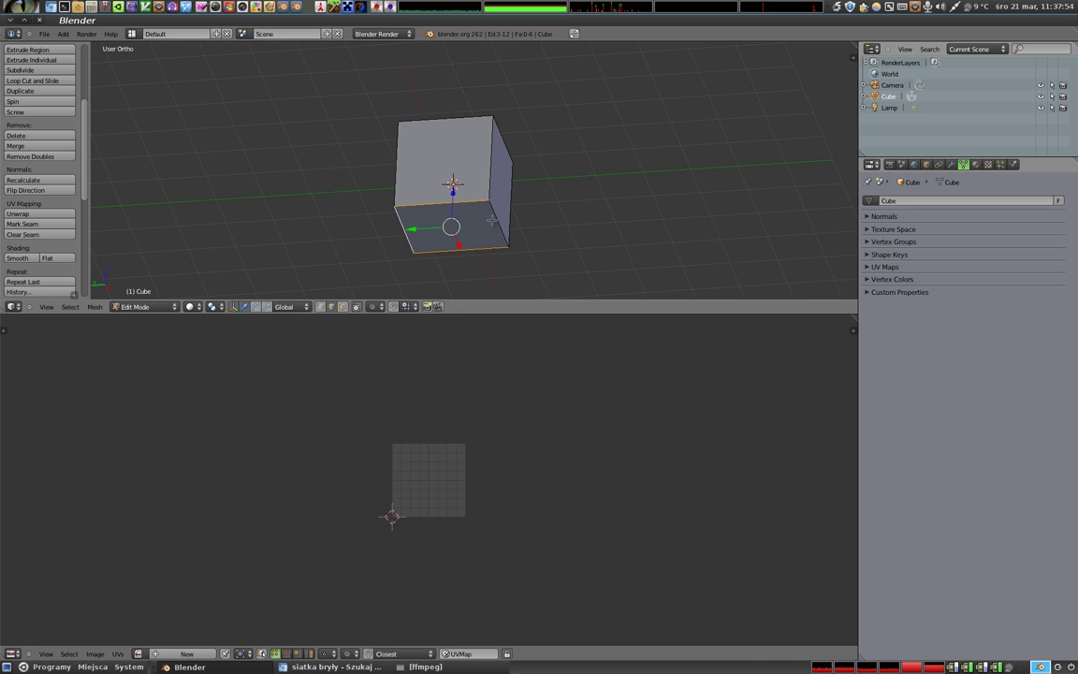
pyautogui.press('g')
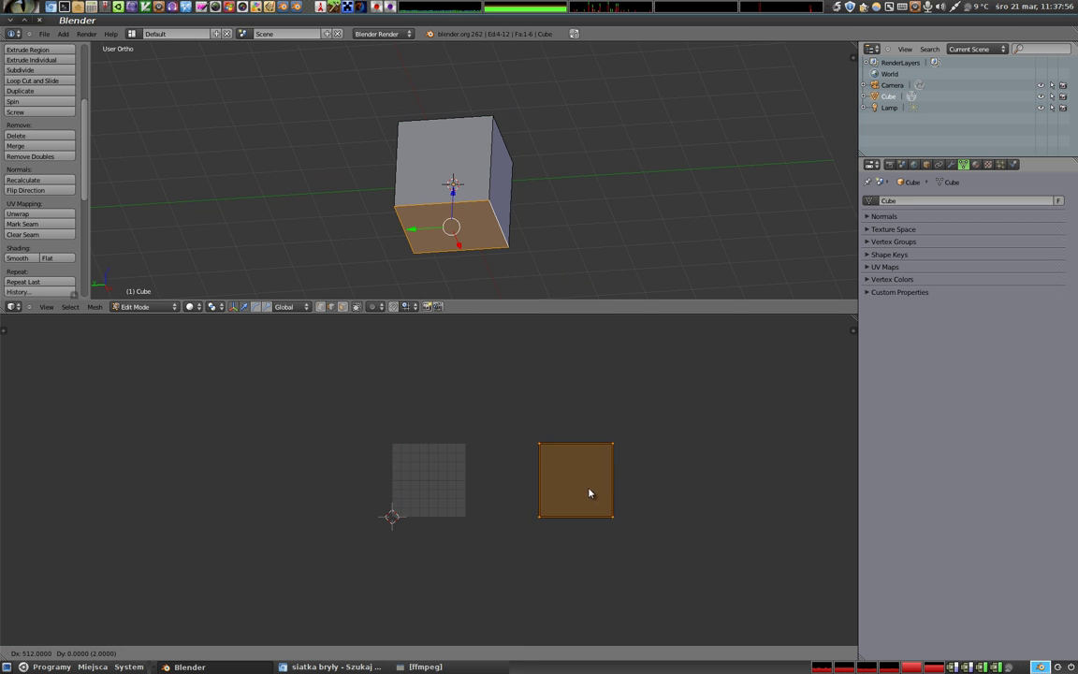
pyautogui.click(627, 494)
pyautogui.press('a')
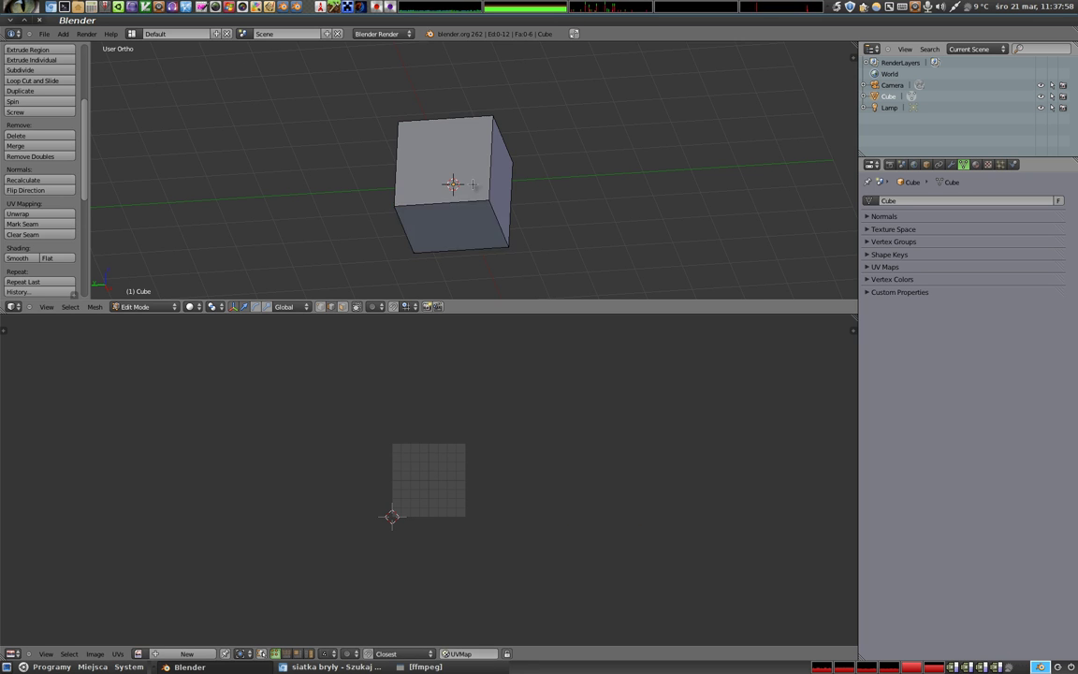
pyautogui.press('a')
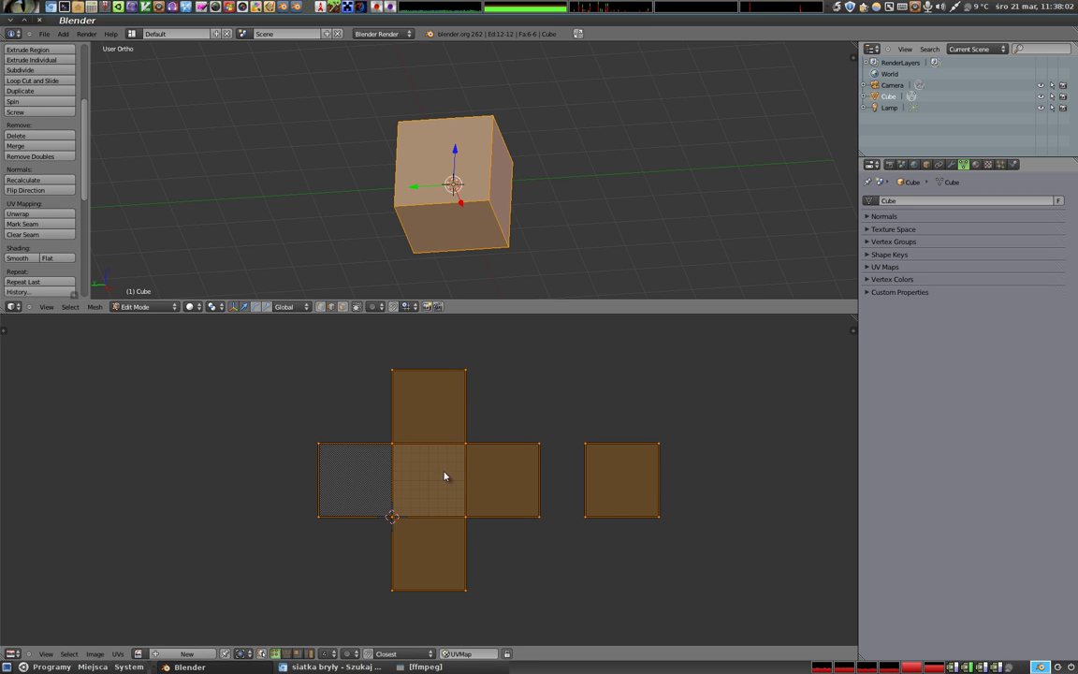
pyautogui.moveTo(412, 225)
pyautogui.mouseDown(button='middle')
pyautogui.moveTo(374, 248)
pyautogui.moveTo(455, 240)
pyautogui.mouseUp(button='middle')
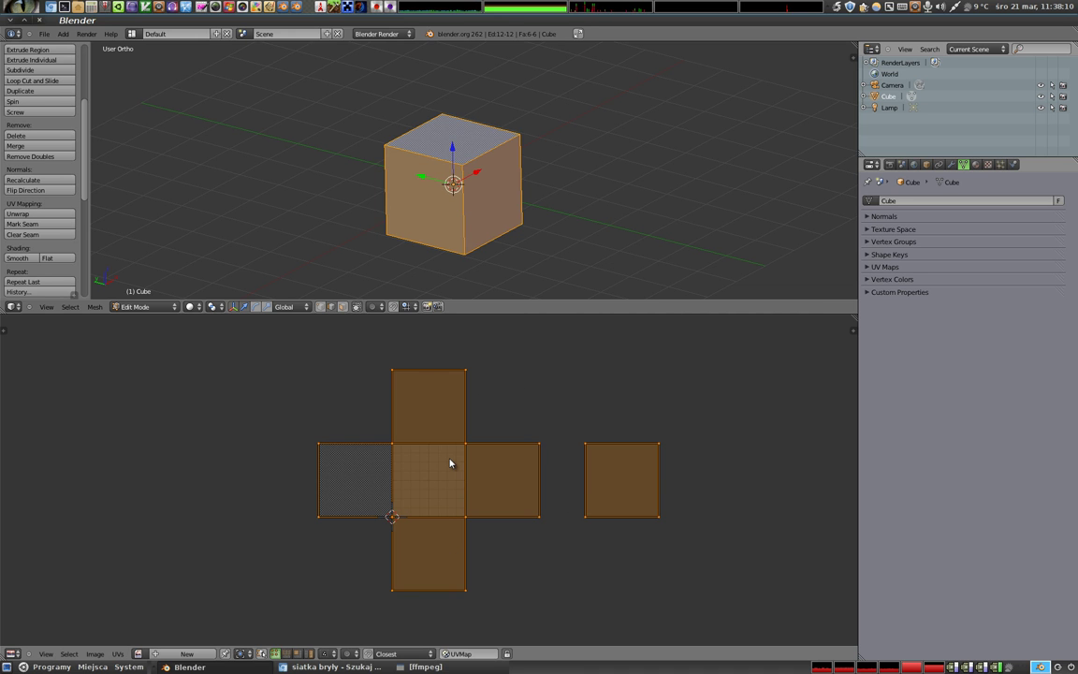
# - Box-select the lone right UV square and move it against the cross's right edge
pyautogui.press('a')
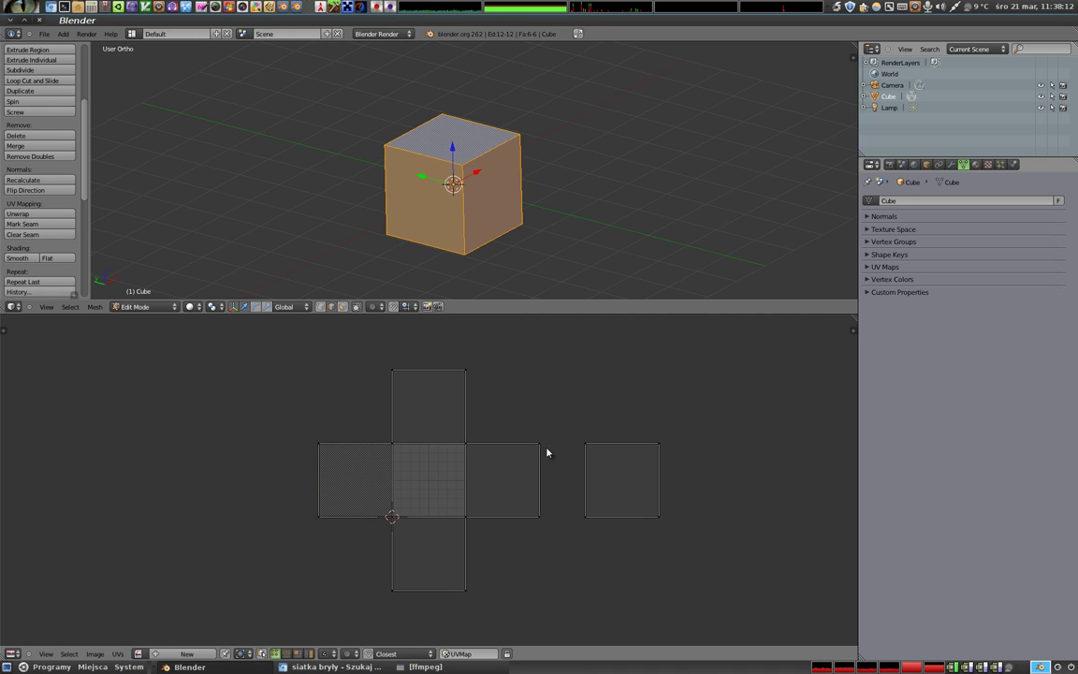
pyautogui.press('b')
pyautogui.moveTo(561, 414); pyautogui.dragTo(671, 532)
pyautogui.press('g')
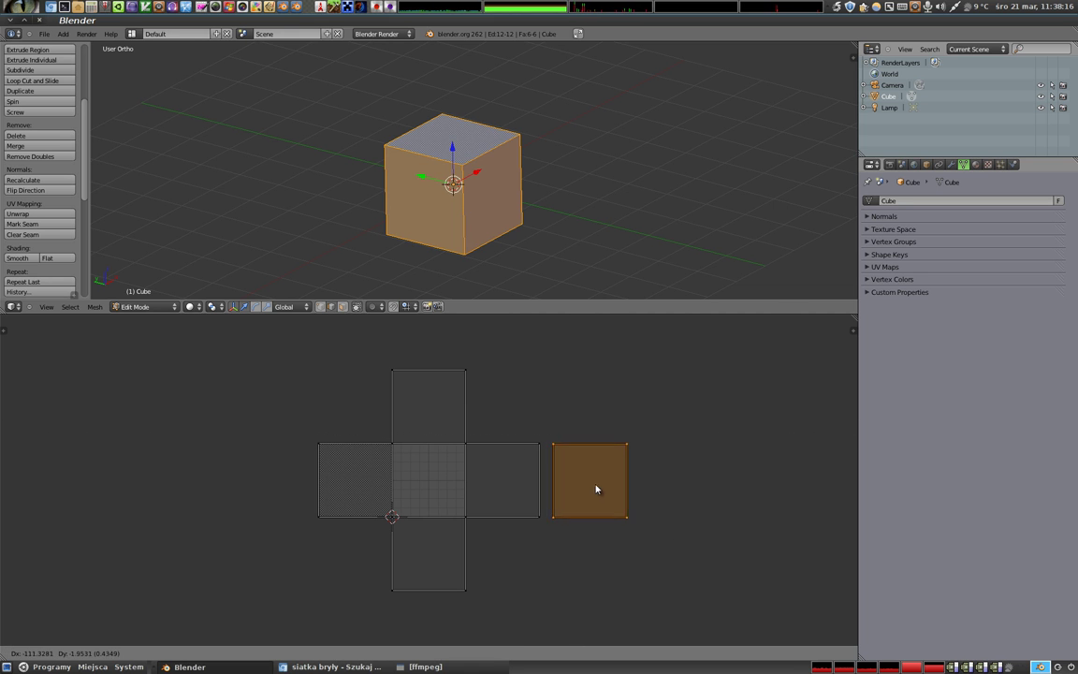
pyautogui.click(585, 490)
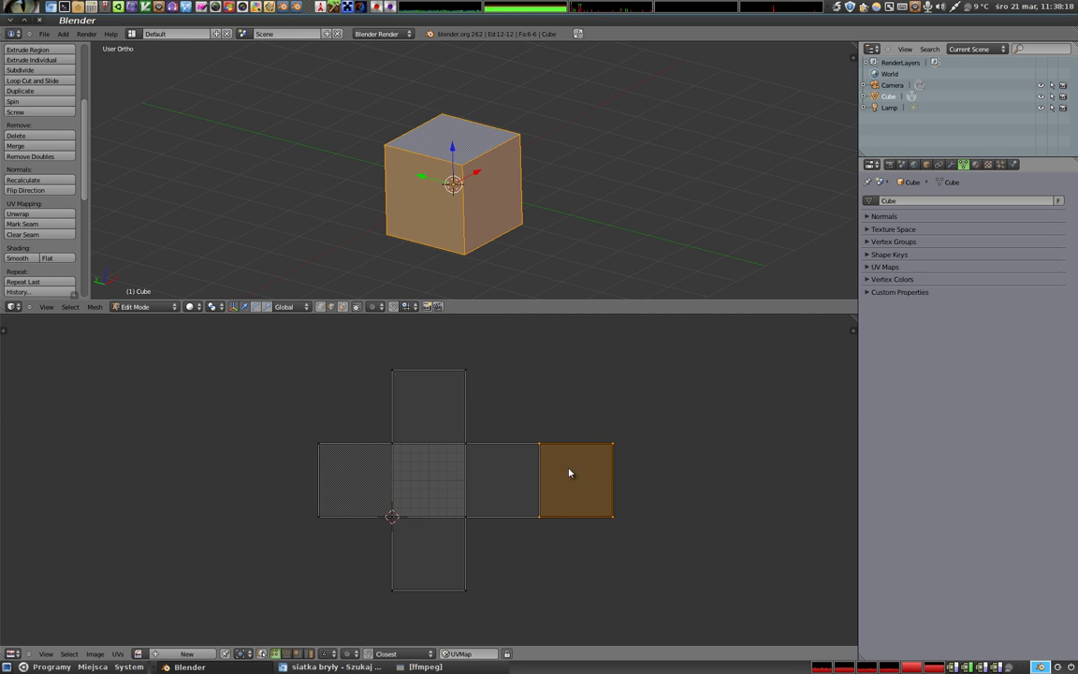
pyautogui.press('a')
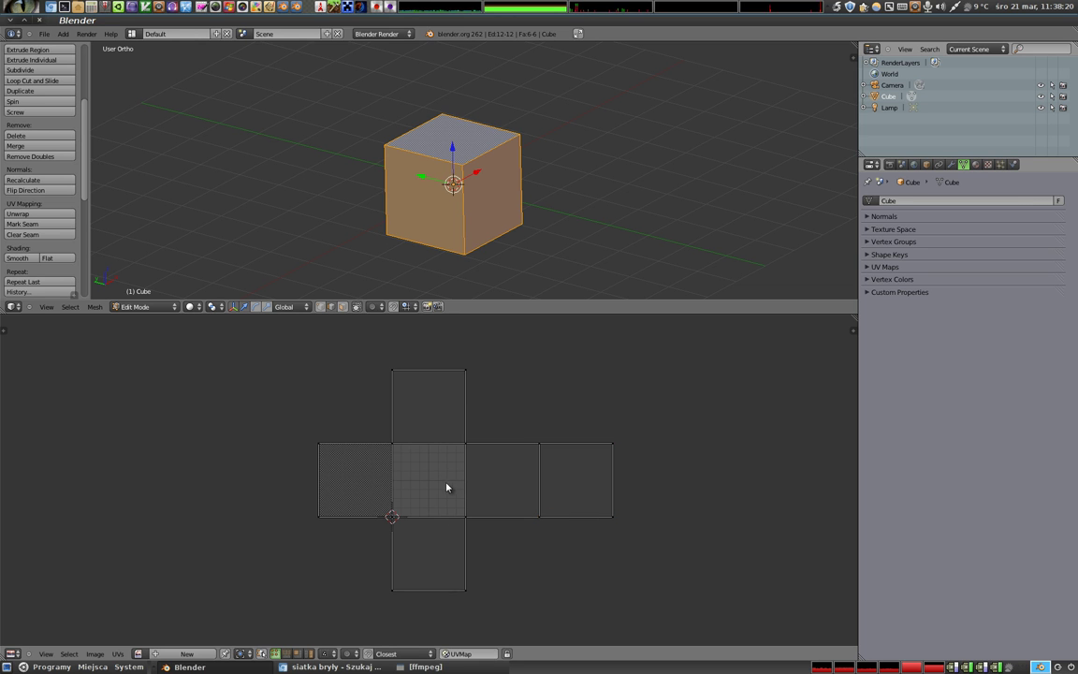
pyautogui.scroll(1, 450, 487)
pyautogui.scroll(2, 451, 487)
pyautogui.scroll(-3, 449, 480)
pyautogui.moveTo(446, 484); pyautogui.dragTo(431, 475, button='middle')
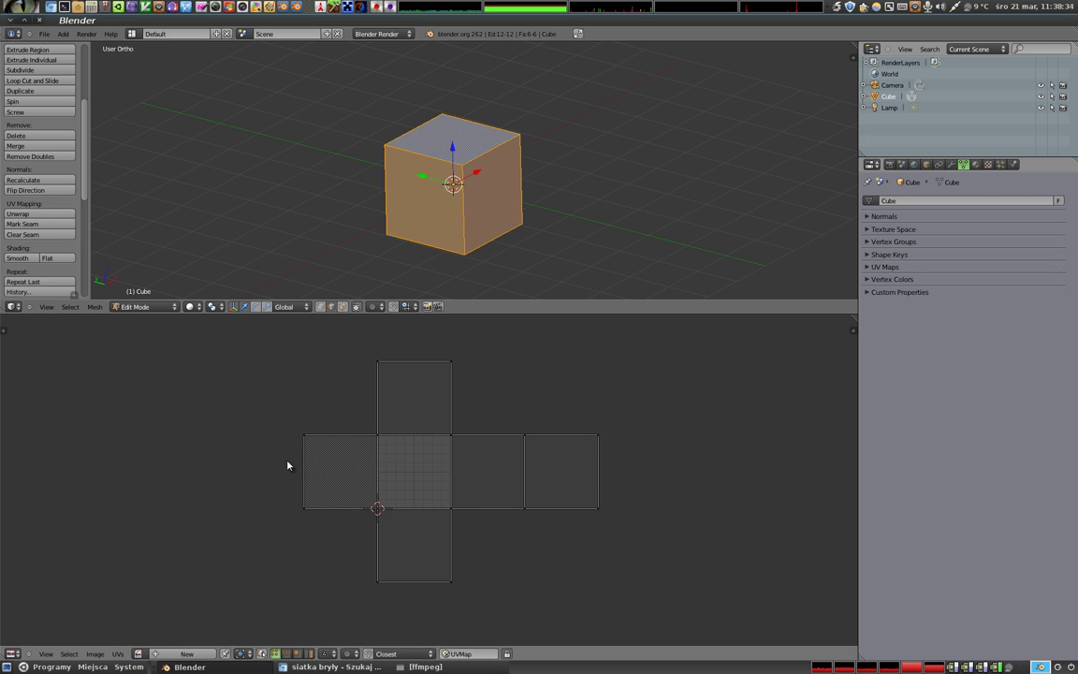
# - Create a new 128 × 128 image named 'sciany' in the UV editor
pyautogui.press('a')
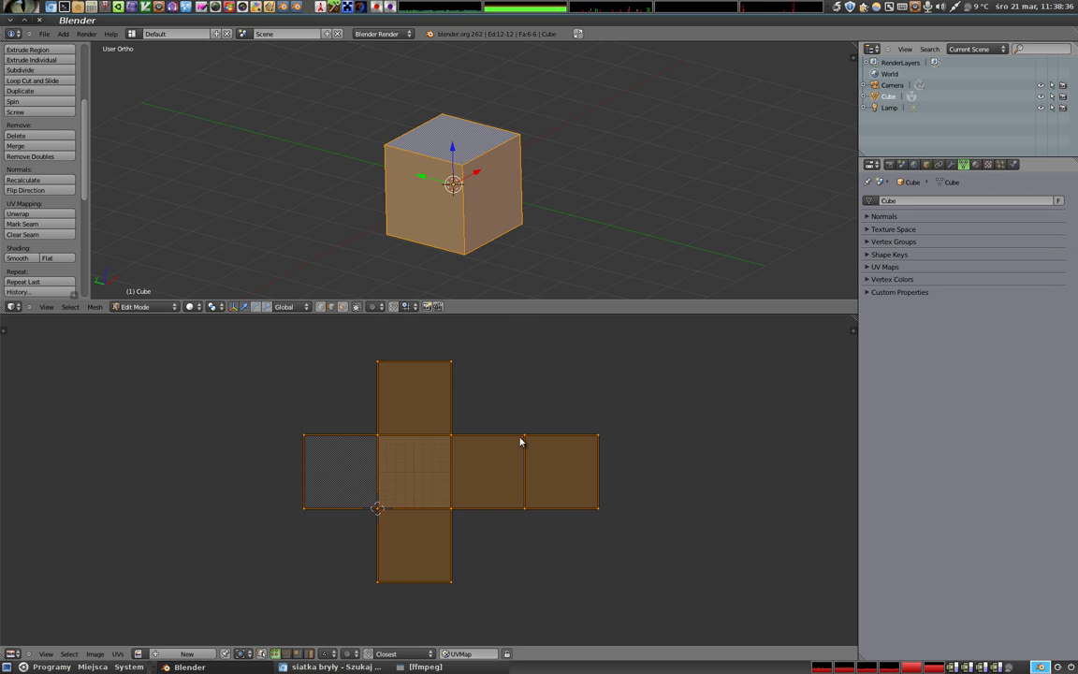
pyautogui.click(187, 653)
pyautogui.click(229, 564)
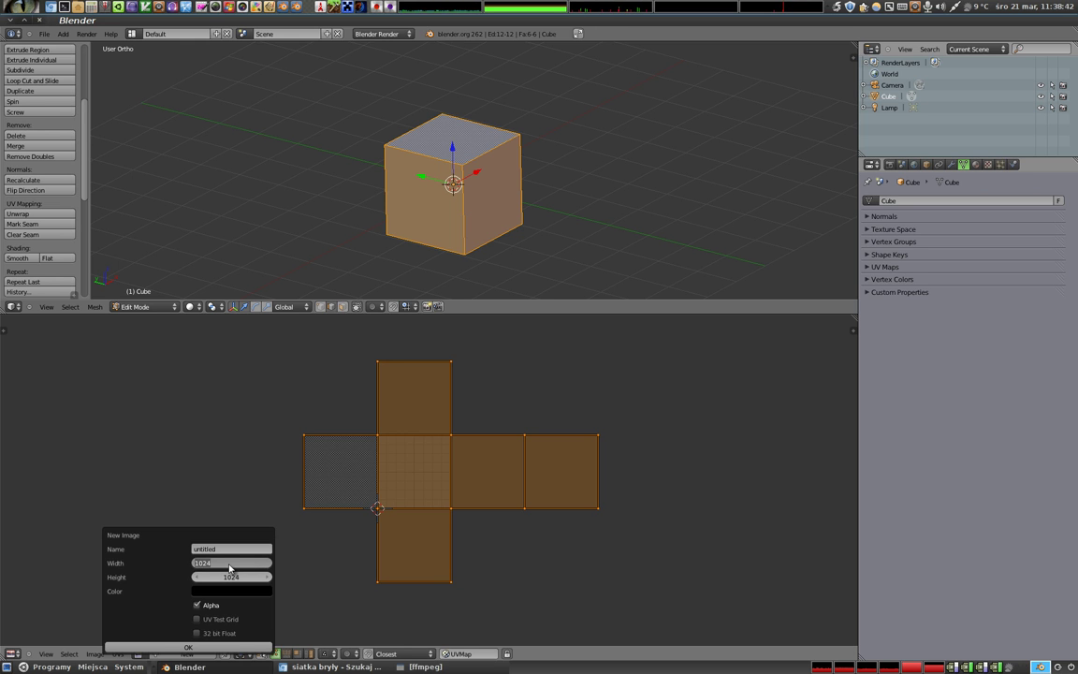
pyautogui.press('Tab')
pyautogui.write('12')
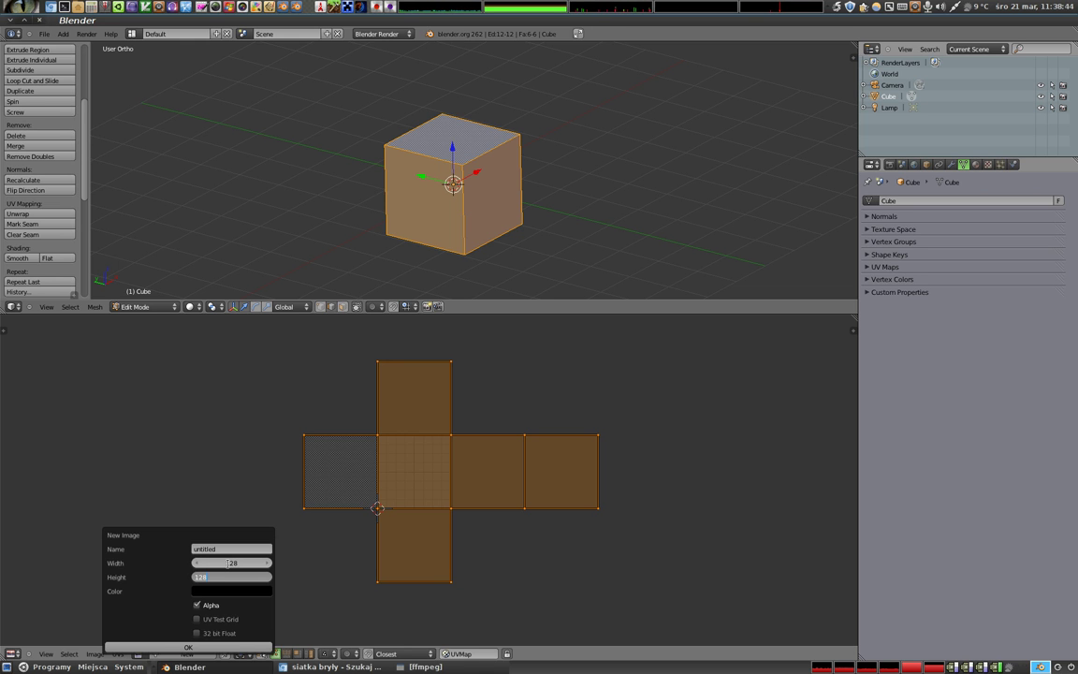
pyautogui.click(222, 548)
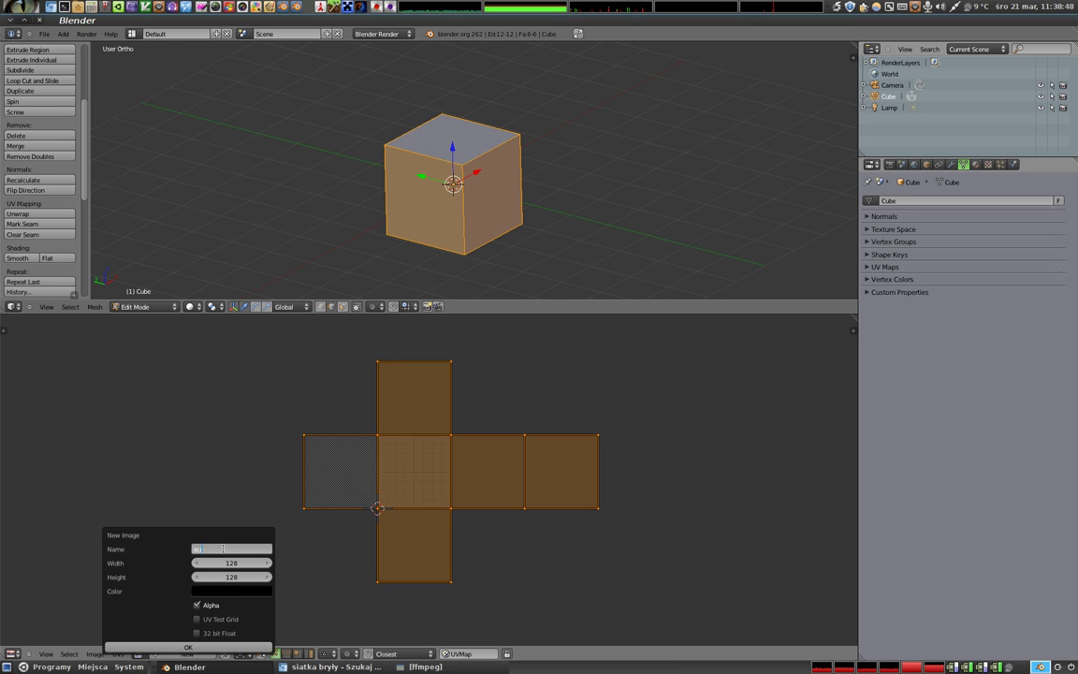
pyautogui.write('sciany')
pyautogui.press('Return')
pyautogui.click(188, 648)
# - Cancel the UV layout grab and switch the cube back to Object Mode
pyautogui.press('a')
pyautogui.press('a')
pyautogui.press('g')
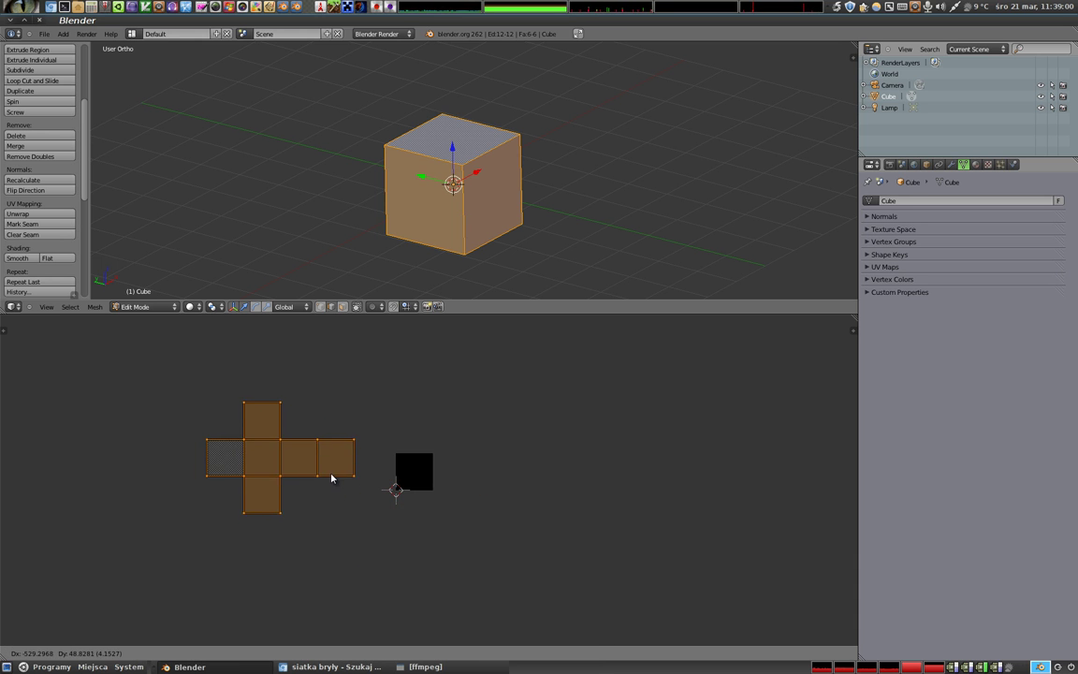
pyautogui.rightClick(341, 496)
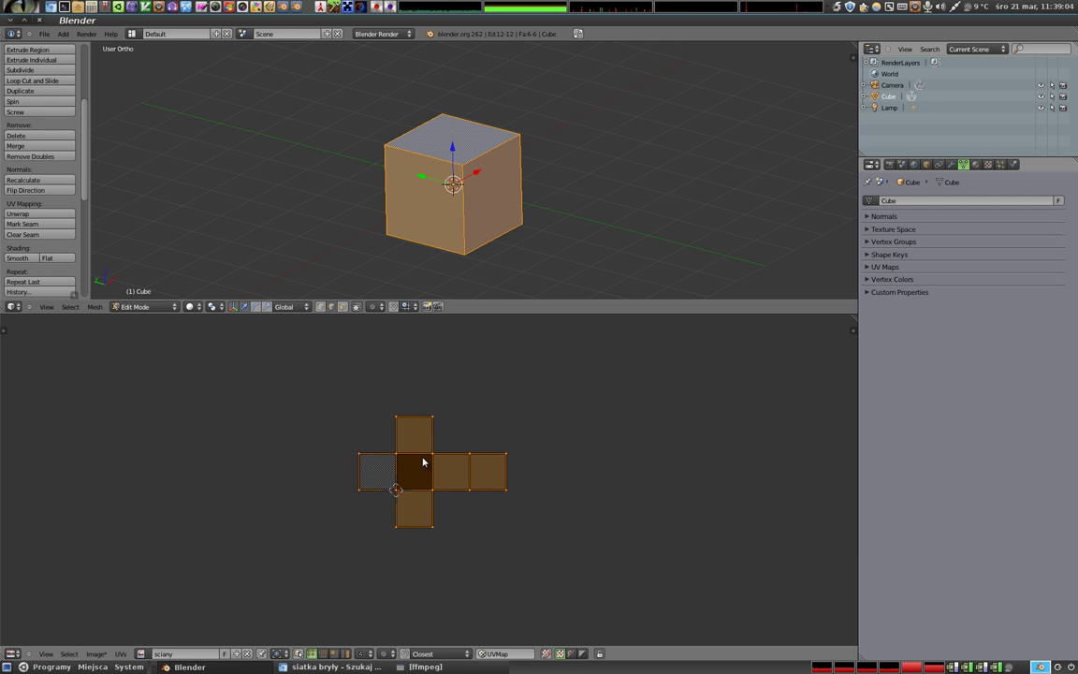
pyautogui.press('Tab')
pyautogui.moveTo(423, 168)
pyautogui.mouseDown(button='middle')
pyautogui.moveTo(479, 156)
pyautogui.moveTo(584, 222)
pyautogui.moveTo(479, 154)
pyautogui.moveTo(476, 193)
pyautogui.moveTo(487, 189)
pyautogui.moveTo(425, 173)
pyautogui.mouseUp(button='middle')
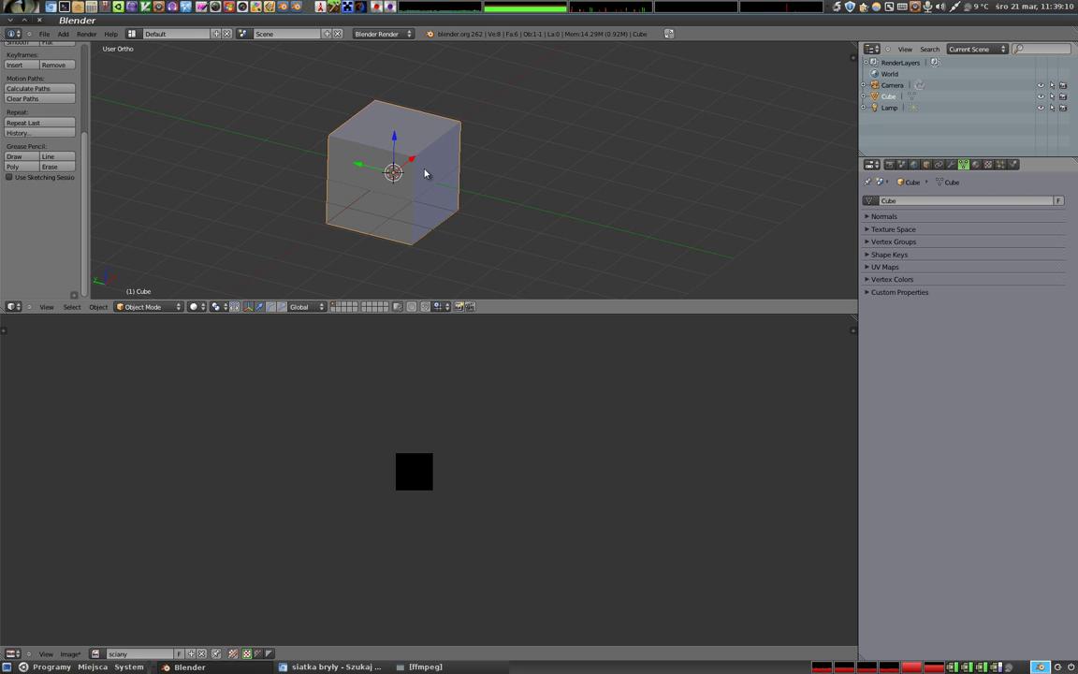
# - Turn on Textured Solid shading in the properties panel, then put the cube back into Edit Mode
pyautogui.press('n')
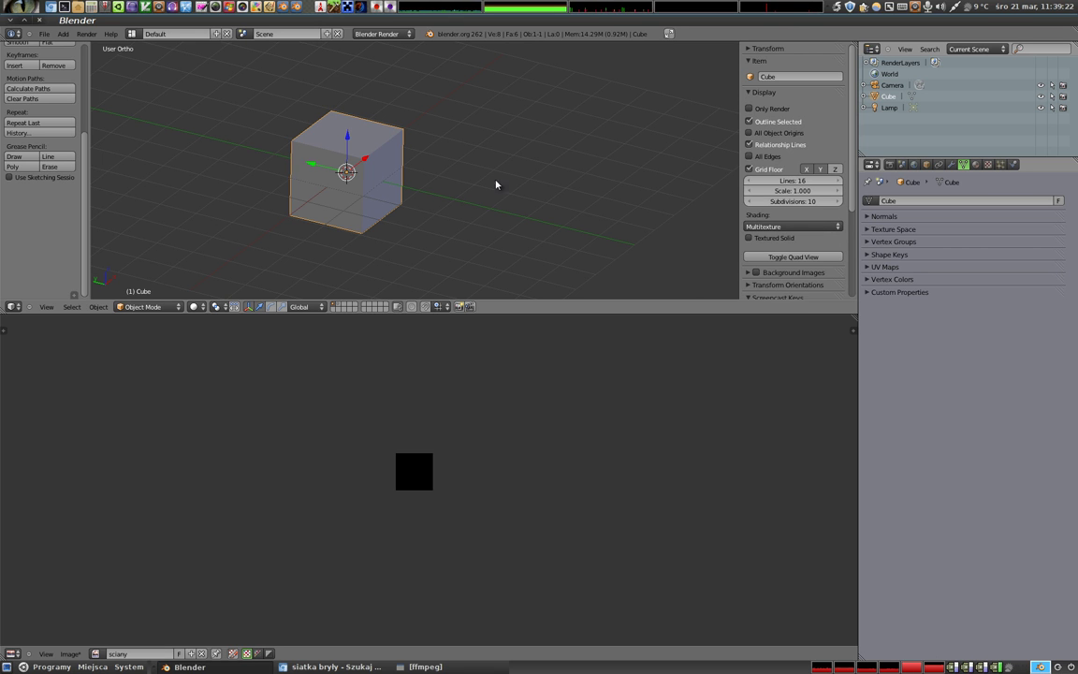
pyautogui.click(193, 306)
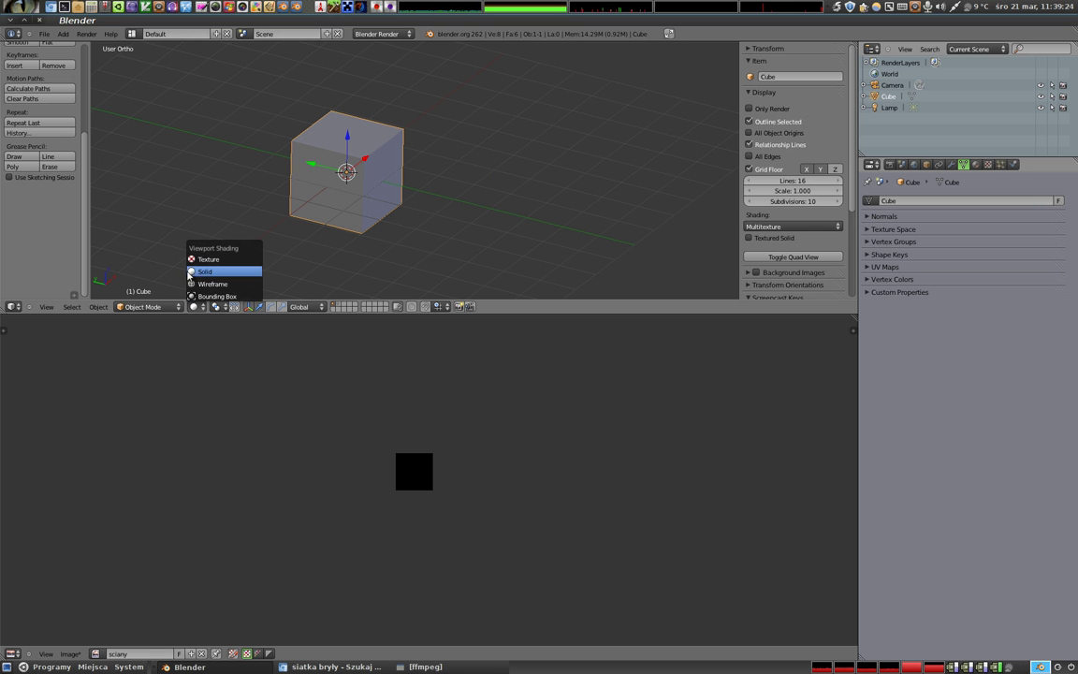
pyautogui.click(203, 271)
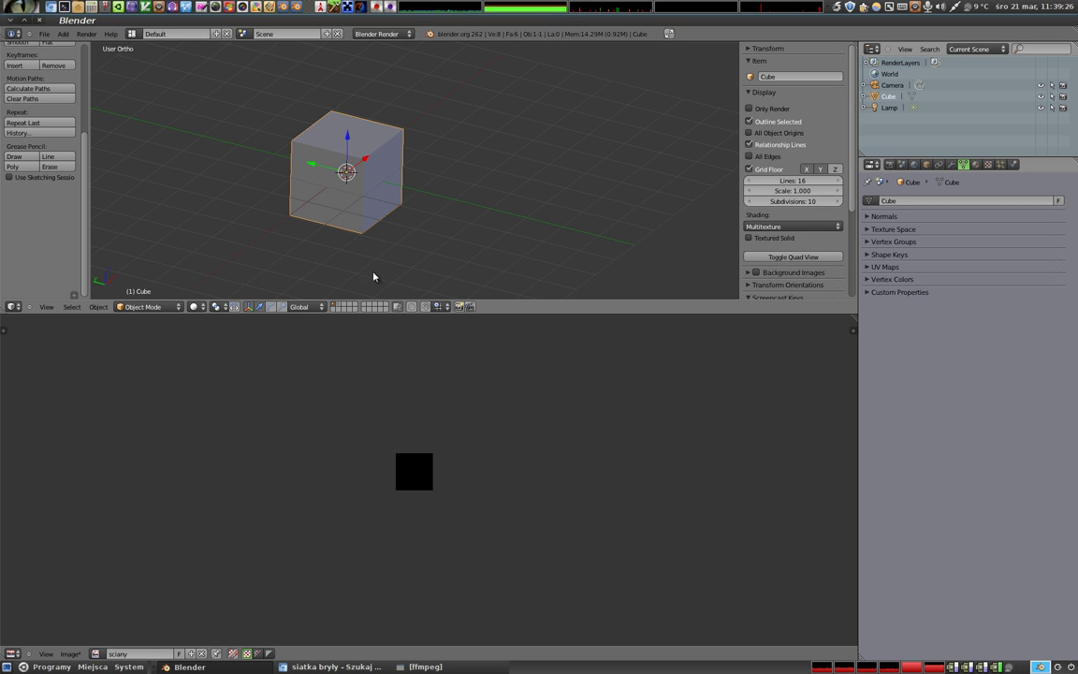
pyautogui.click(749, 239)
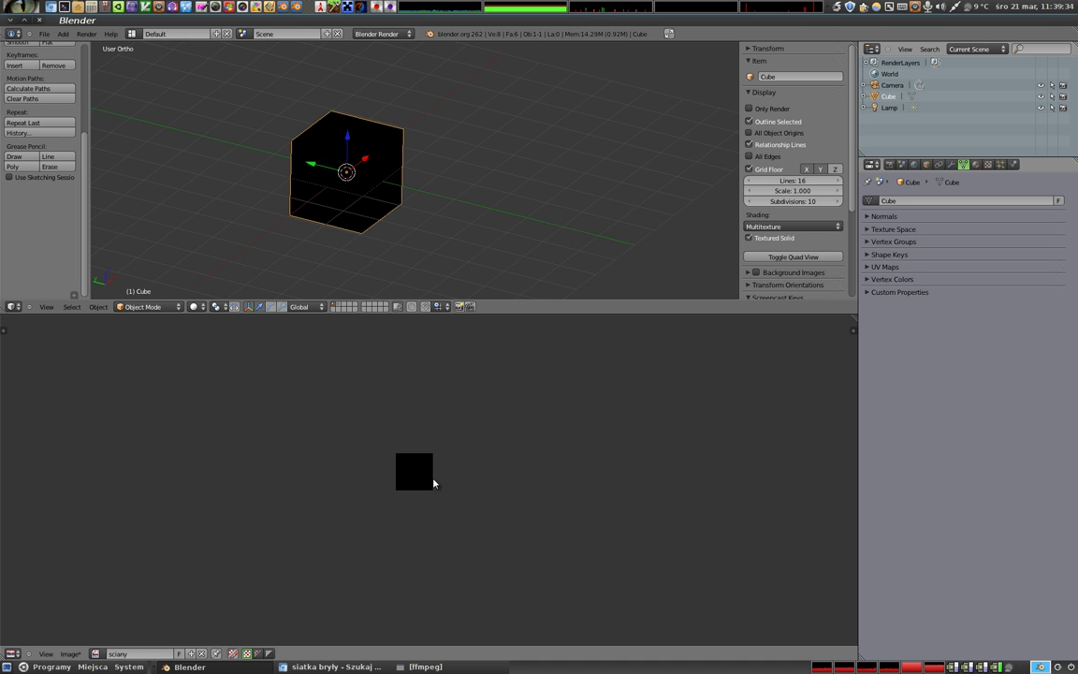
pyautogui.press('Tab')
pyautogui.moveTo(372, 161)
pyautogui.mouseDown(button='middle')
pyautogui.moveTo(364, 138)
pyautogui.moveTo(349, 174)
pyautogui.moveTo(385, 233)
pyautogui.moveTo(265, 210)
pyautogui.moveTo(428, 240)
pyautogui.mouseUp(button='middle')
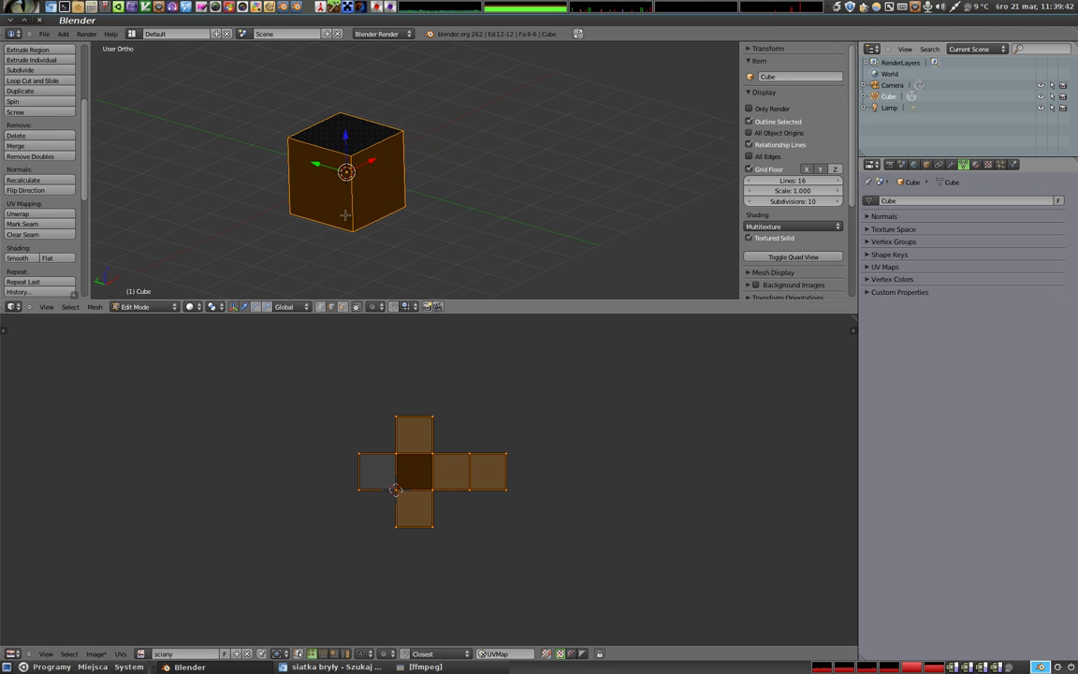
# - Switch the UV/Image Editor into texture painting mode
pyautogui.scroll(3, 349, 212)
pyautogui.scroll(3, 416, 462)
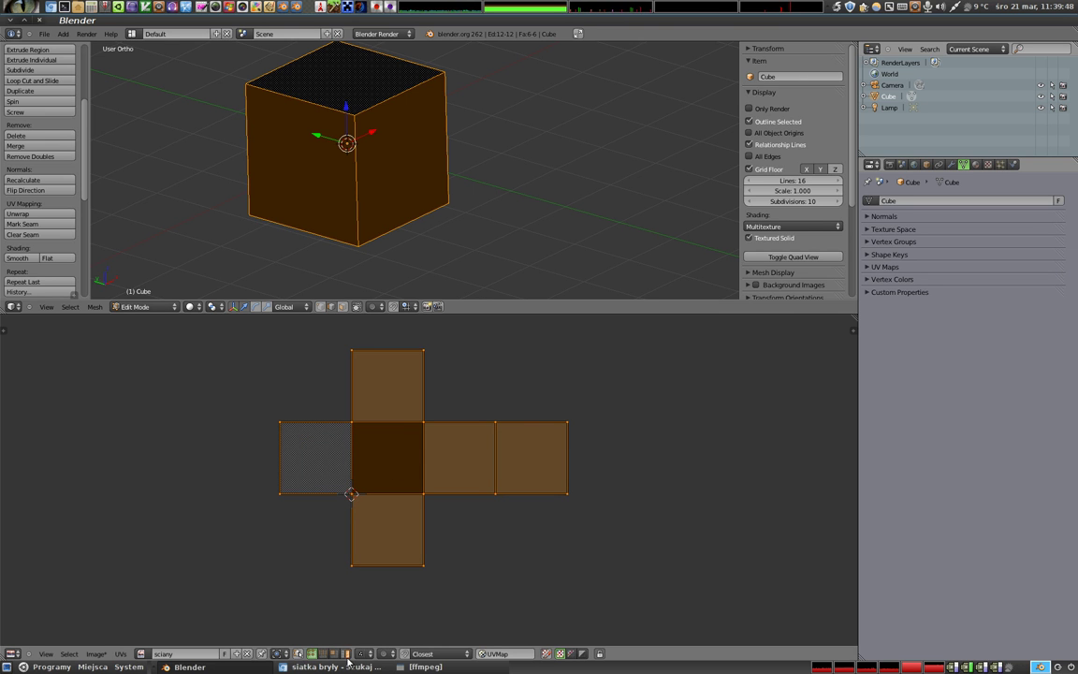
pyautogui.click(548, 658)
pyautogui.press('c')
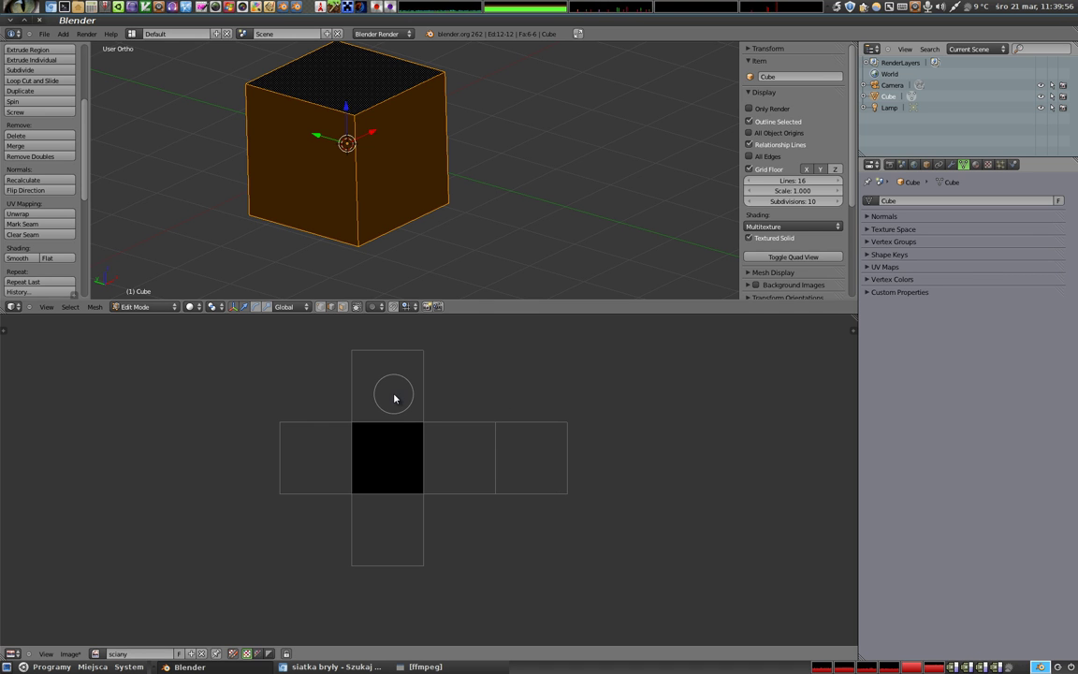
# - Set the brush colour to bright green and the brush radius to 14
pyautogui.press('t')
pyautogui.scroll(5, 56, 483)
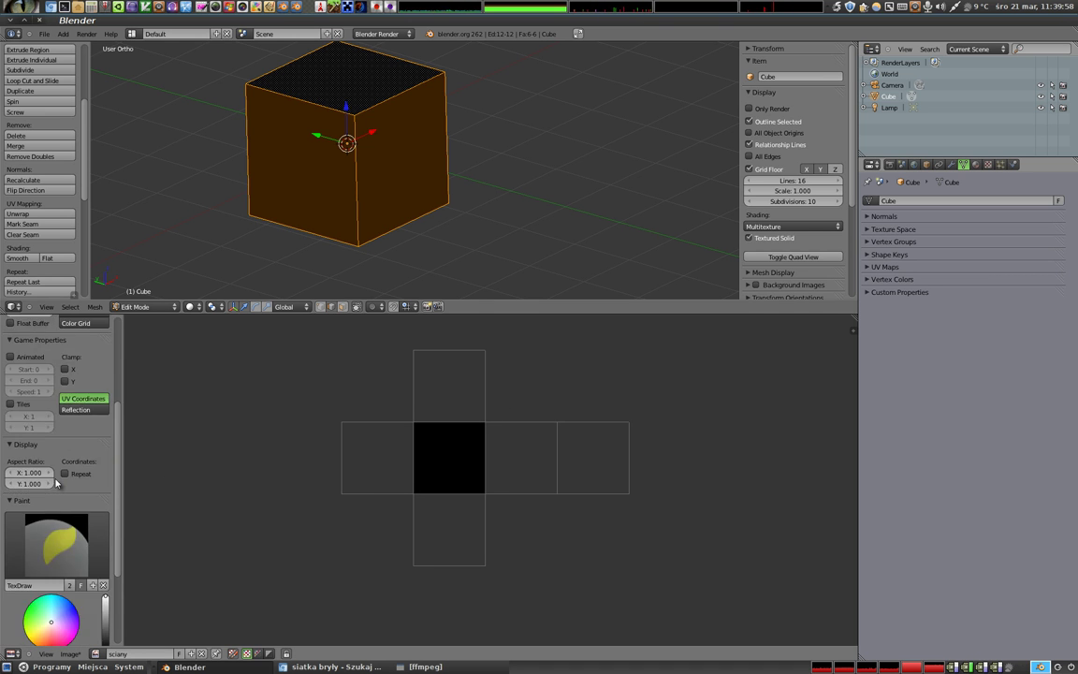
pyautogui.moveTo(53, 501); pyautogui.dragTo(30, 479)
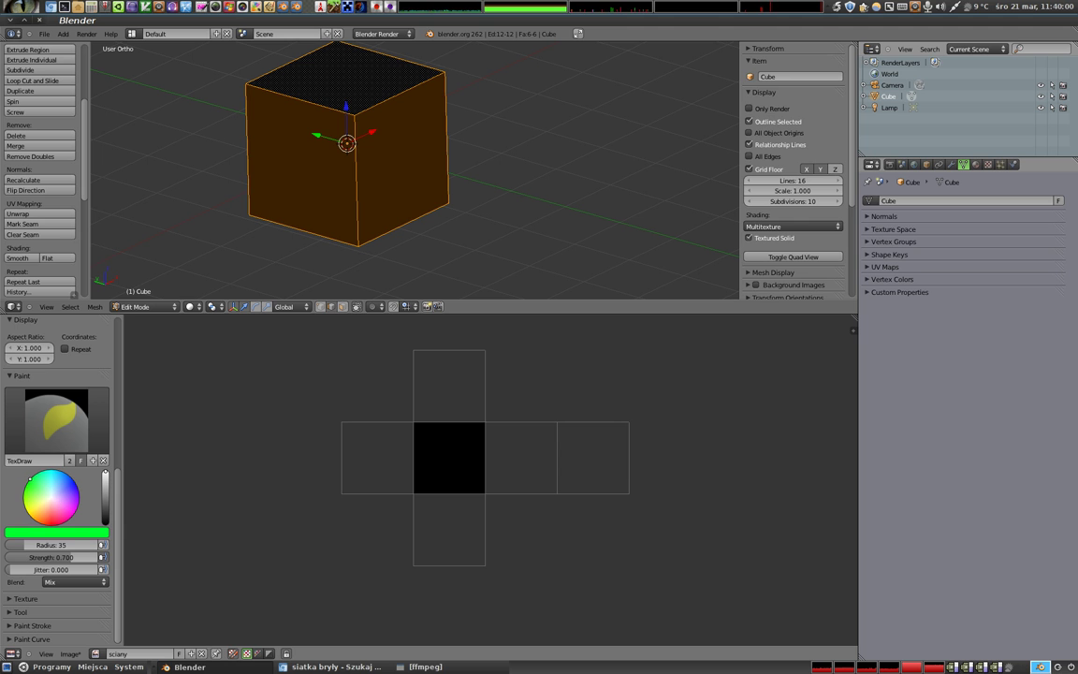
pyautogui.scroll(5, 426, 452)
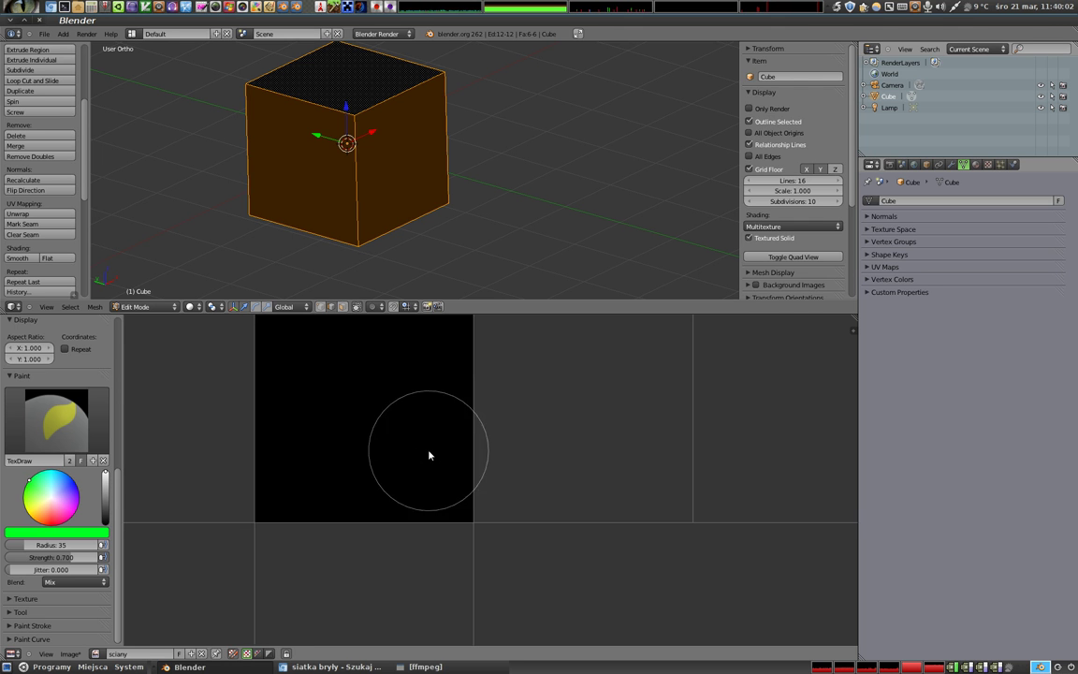
pyautogui.moveTo(376, 432); pyautogui.dragTo(489, 501, button='middle')
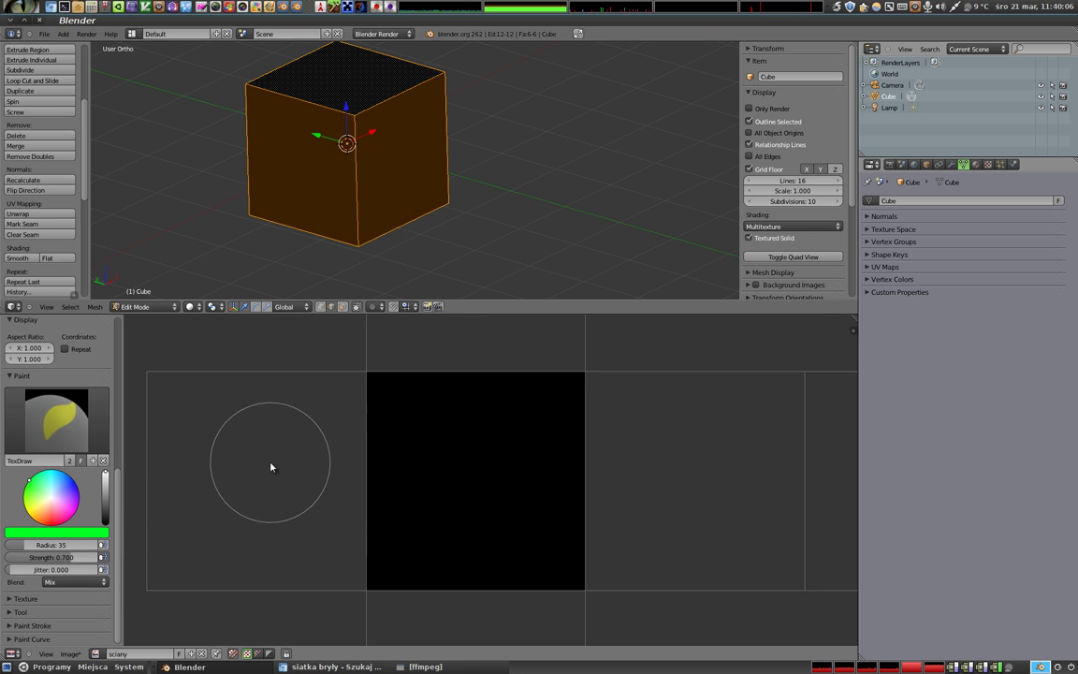
pyautogui.moveTo(42, 545); pyautogui.dragTo(23, 549)
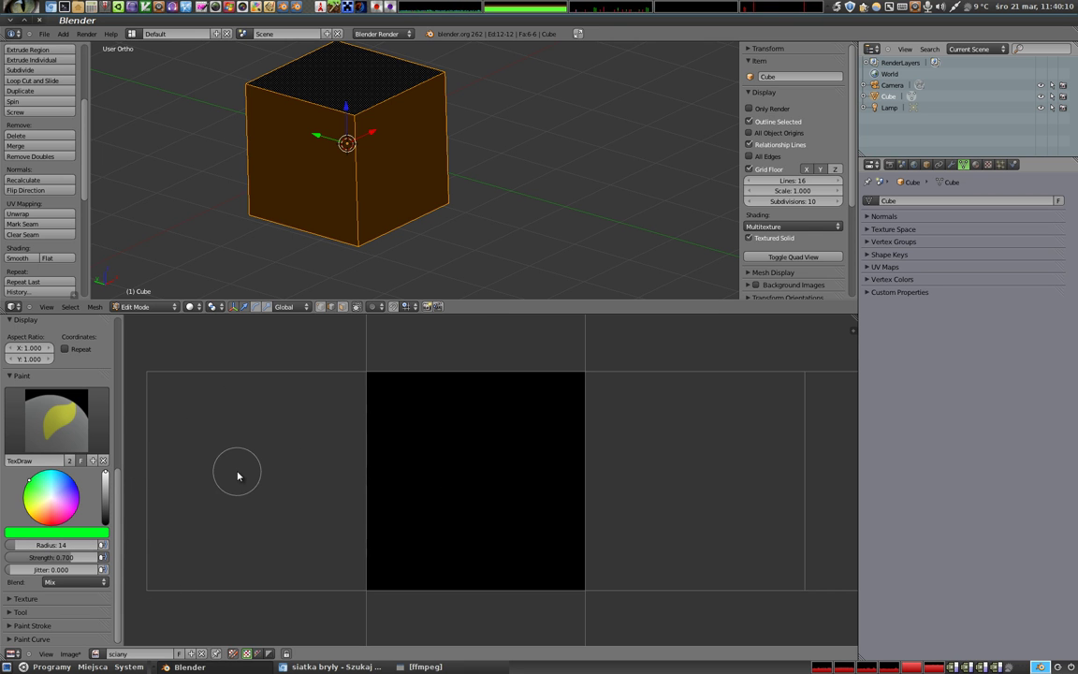
pyautogui.moveTo(33, 546); pyautogui.dragTo(127, 552)
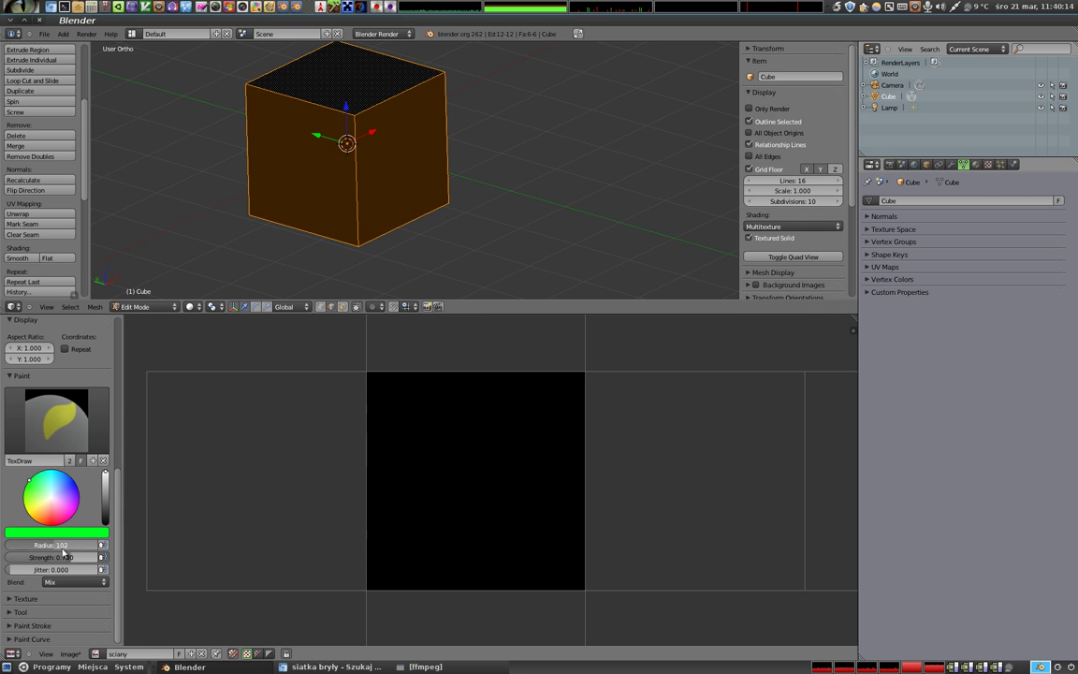
pyautogui.moveTo(68, 545); pyautogui.dragTo(19, 546)
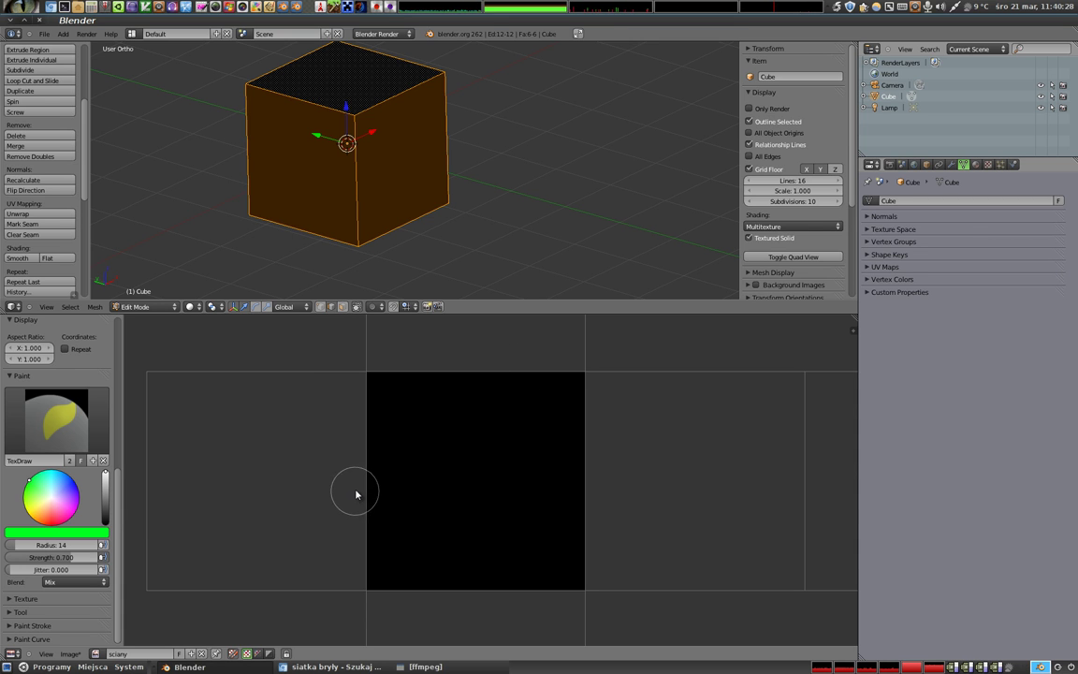
# - Dab green paint, set the brush to radius 55 and strength 0.977, and dab again
pyautogui.click(286, 439)
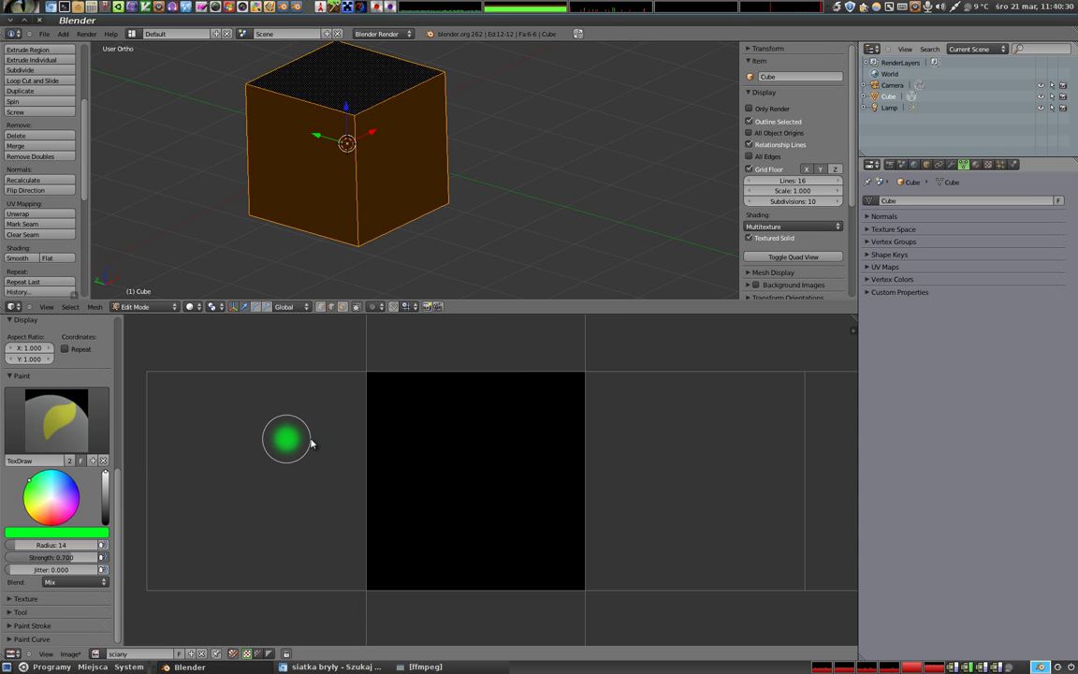
pyautogui.press('f')
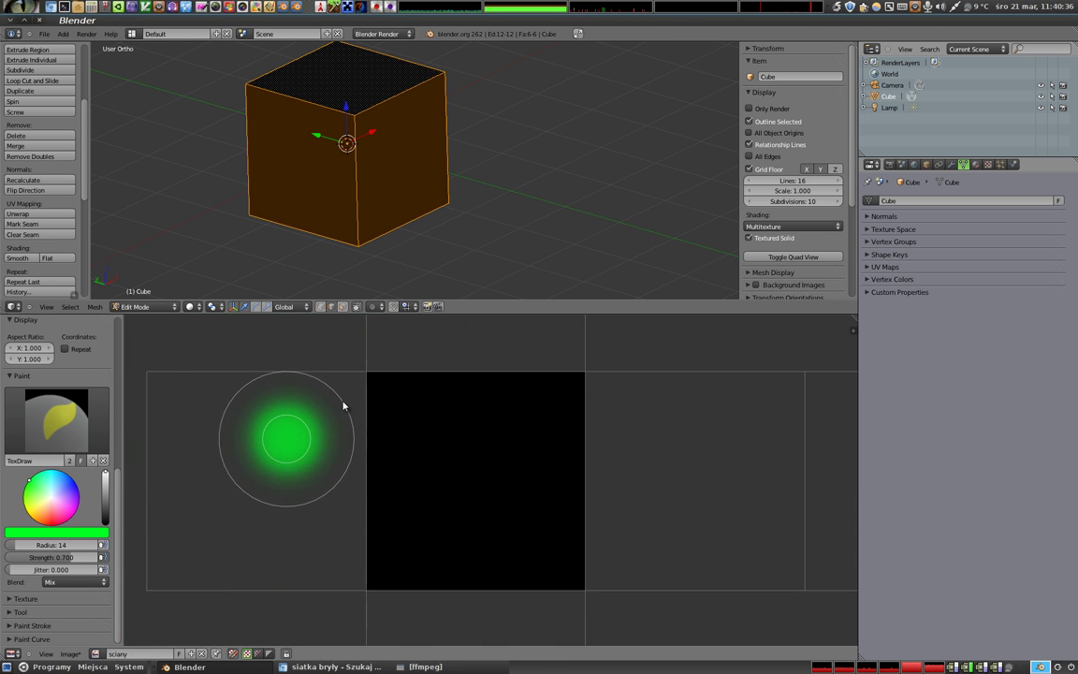
pyautogui.click(333, 468)
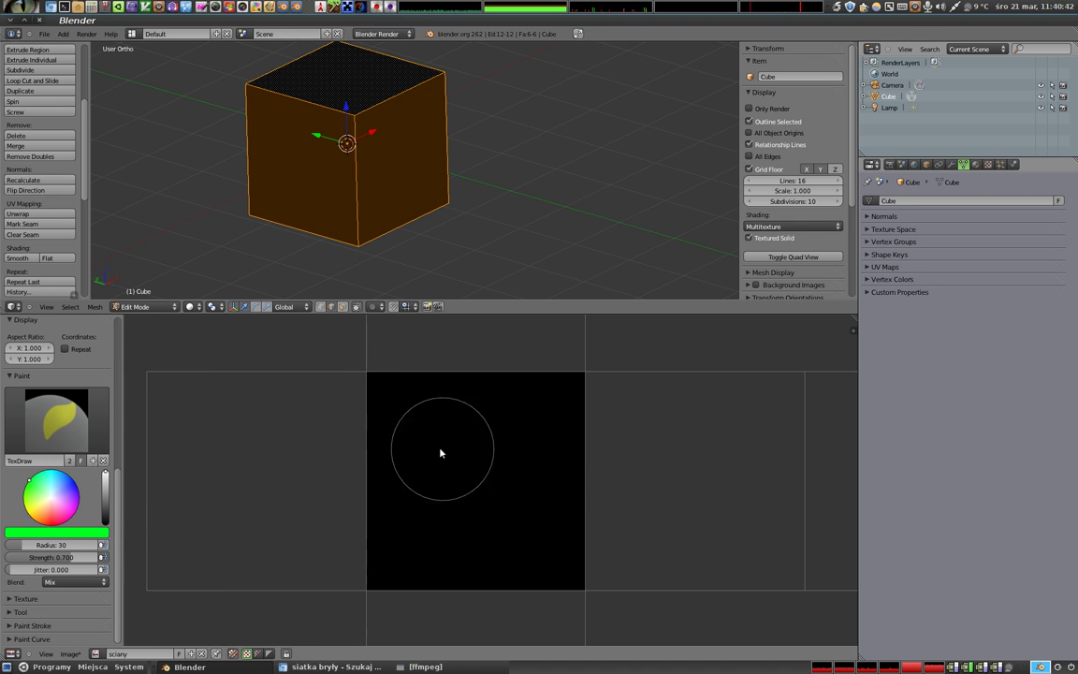
pyautogui.press('f')
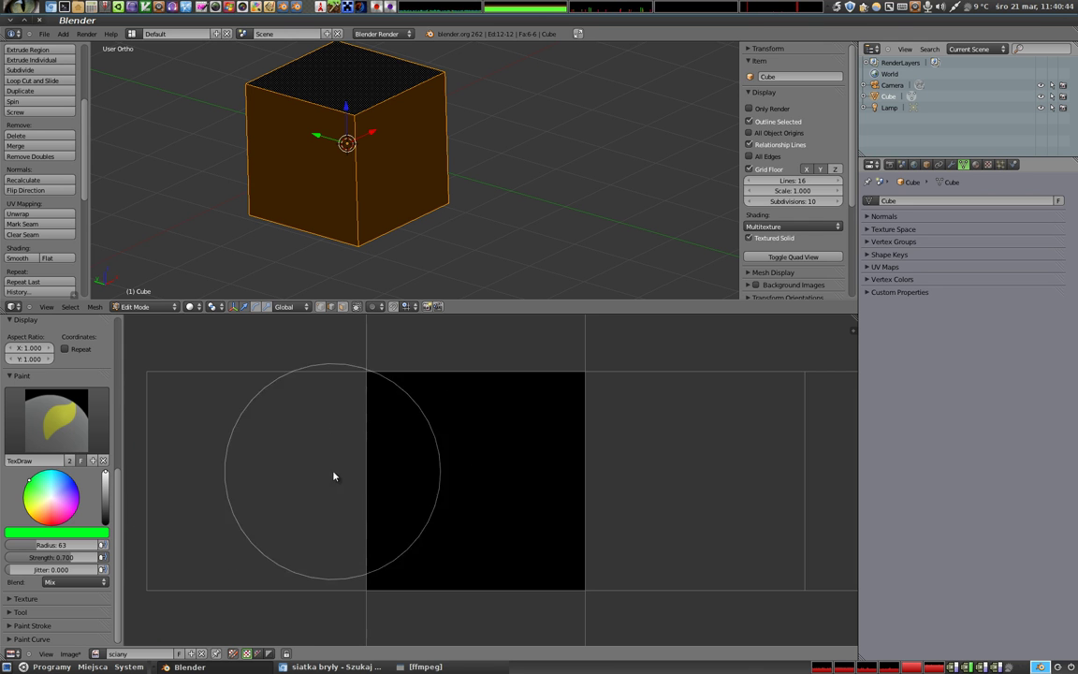
pyautogui.click(388, 482)
pyautogui.press('f')
pyautogui.click(370, 456)
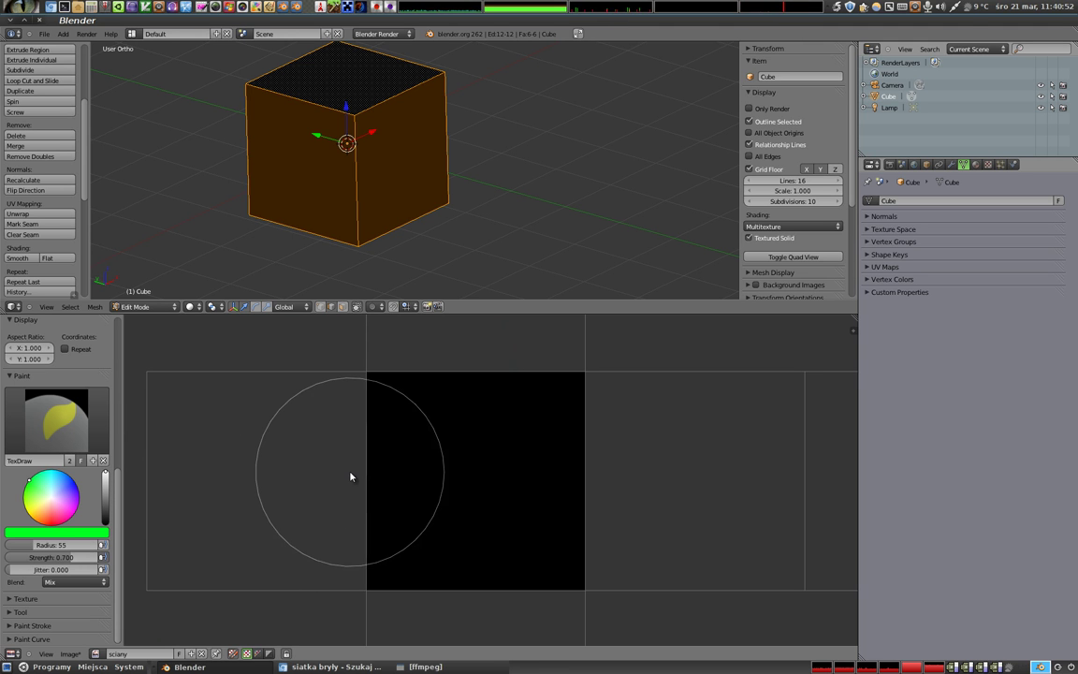
pyautogui.hotkey('shift', 'f')
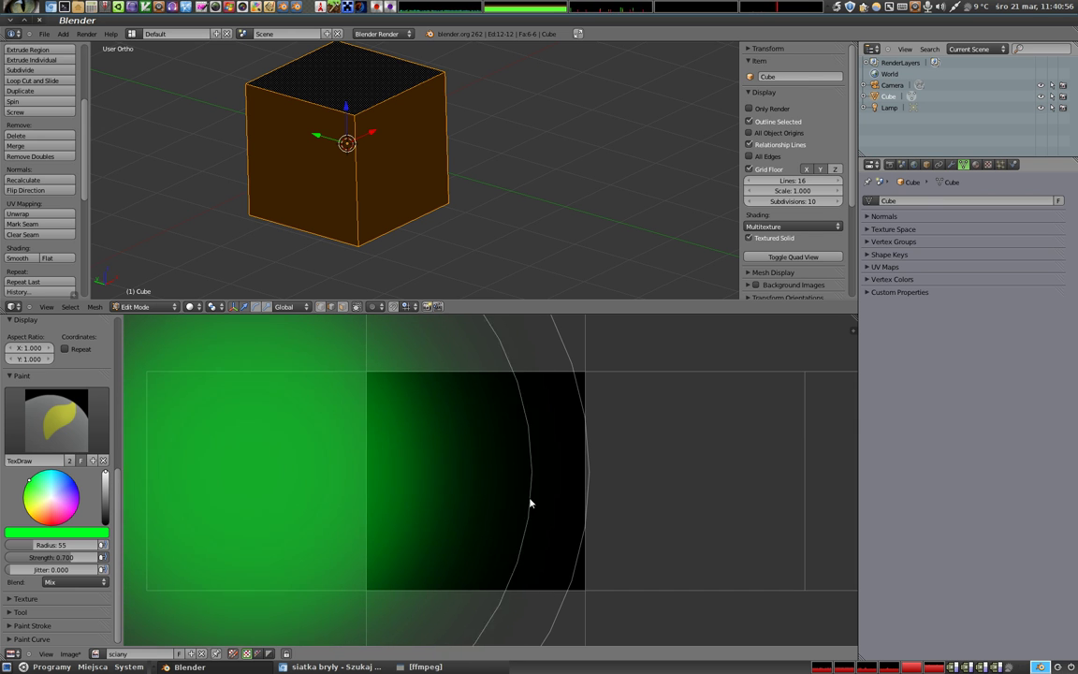
pyautogui.click(254, 481)
pyautogui.click(344, 475)
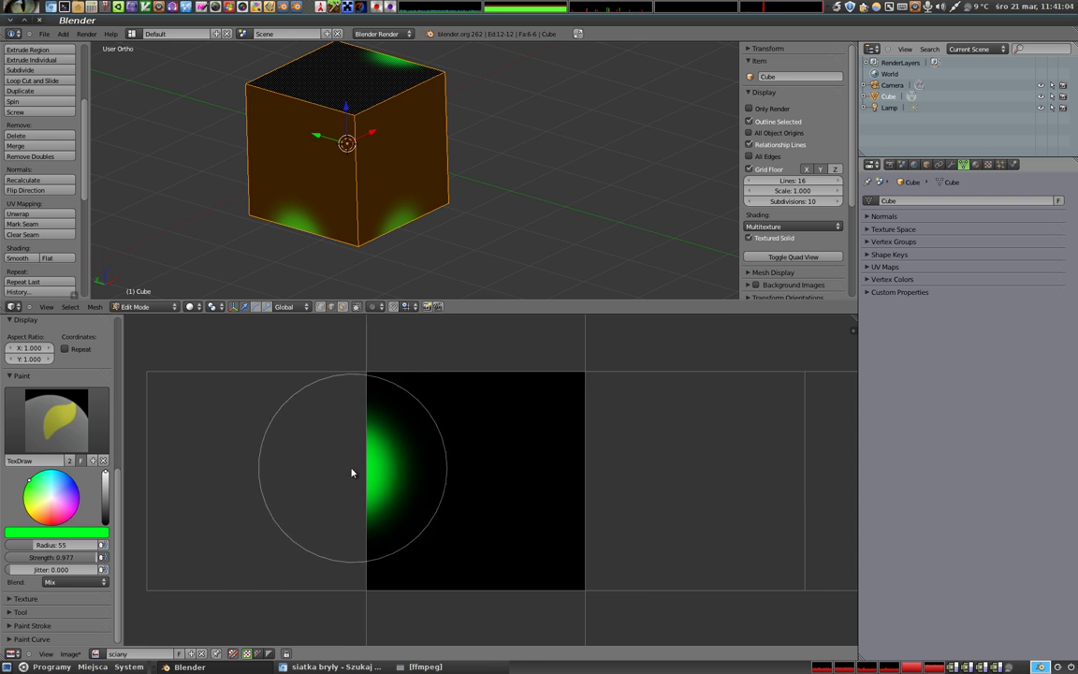
# - Paint a faint green patch at low strength, then a green blob on the left edge at radius 12
pyautogui.press('f')
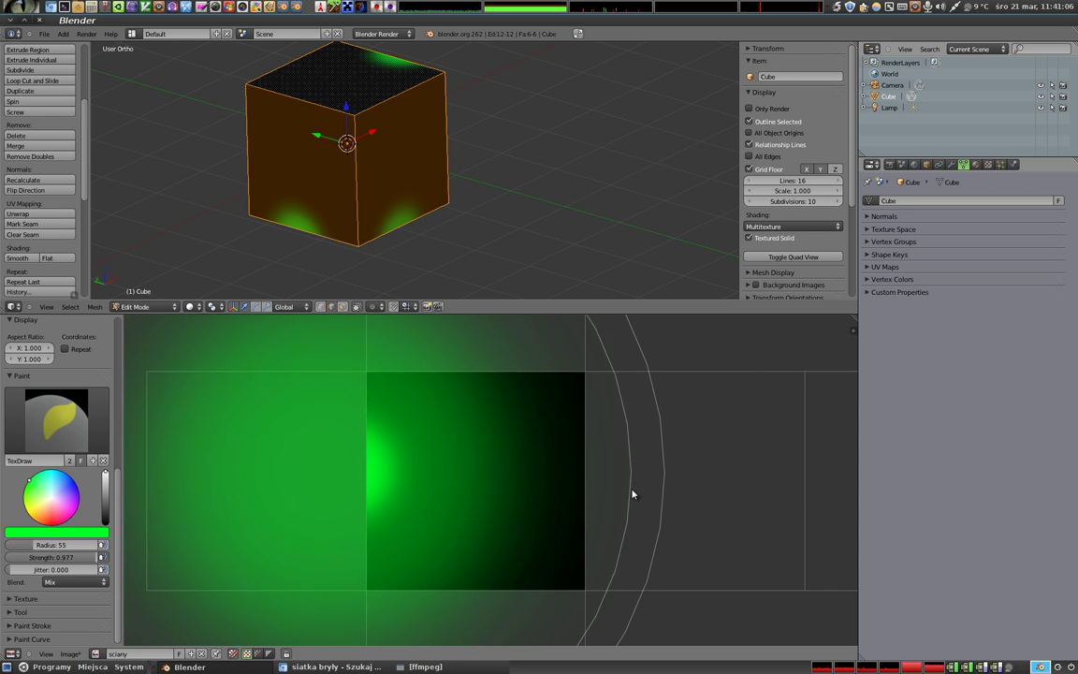
pyautogui.click(654, 494)
pyautogui.moveTo(599, 481); pyautogui.dragTo(563, 475)
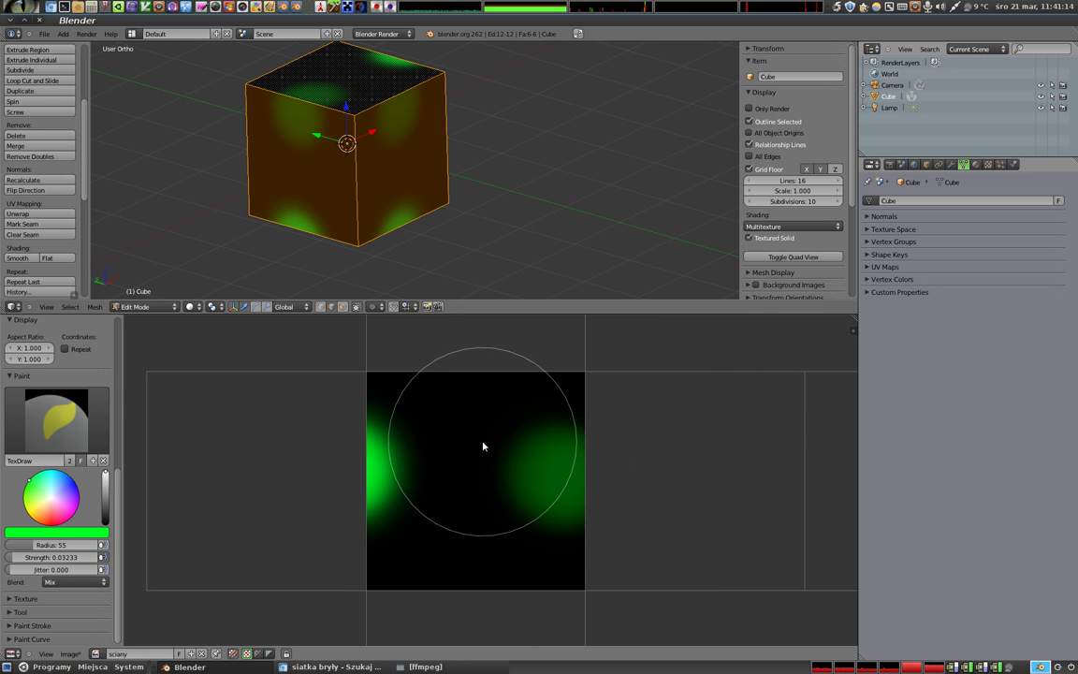
pyautogui.press('f')
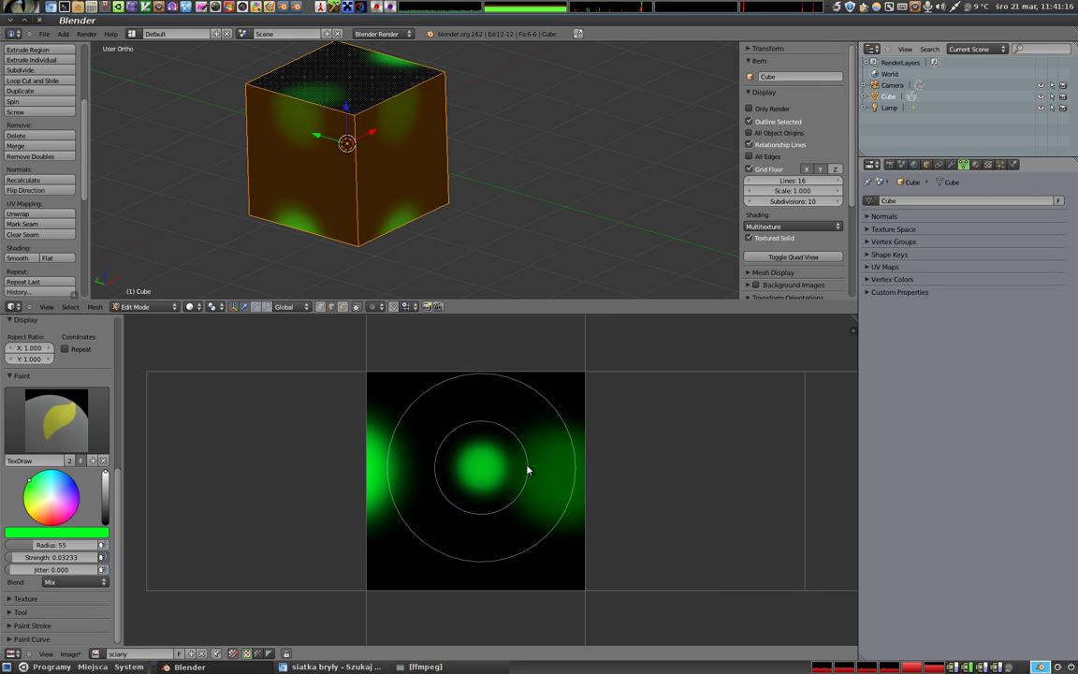
pyautogui.click(506, 474)
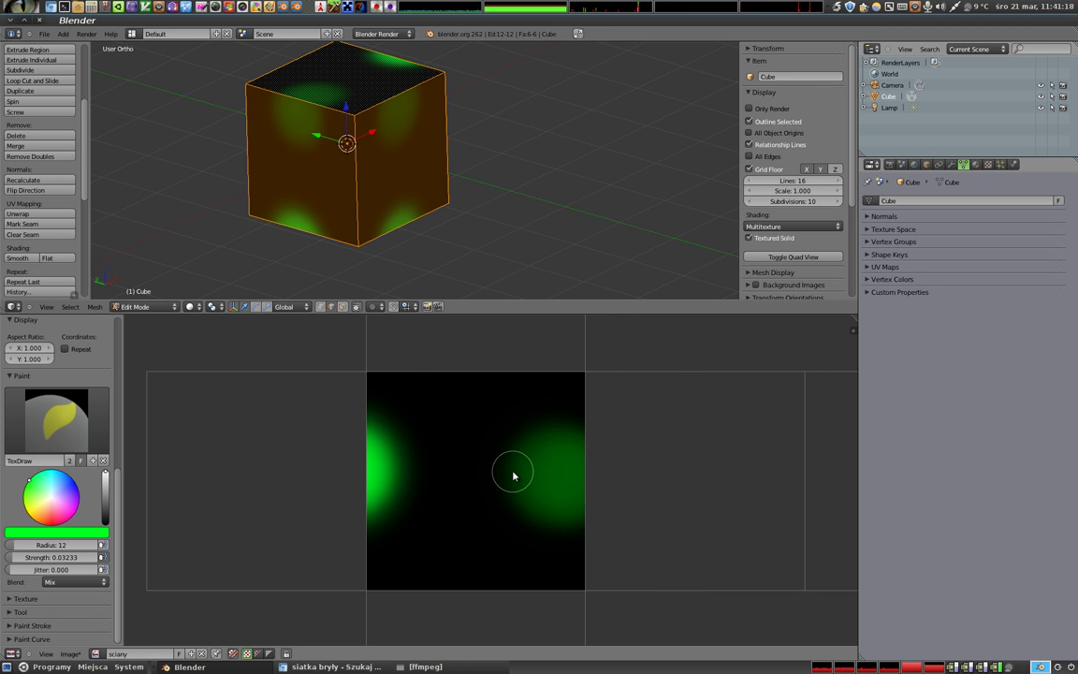
pyautogui.press('f')
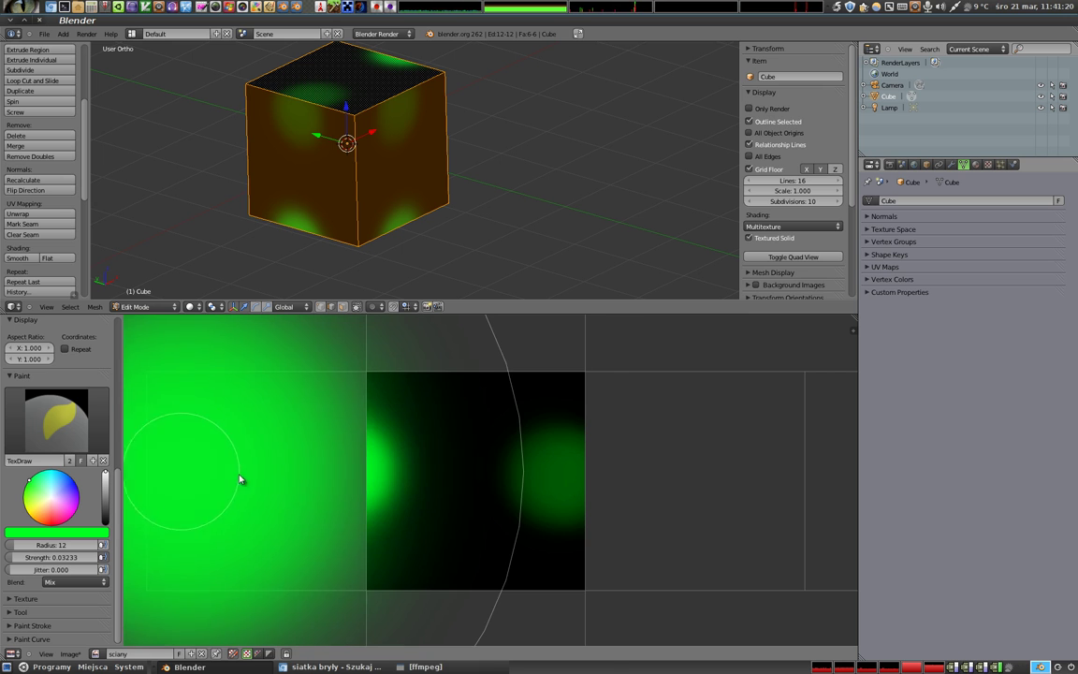
pyautogui.click(240, 479)
pyautogui.moveTo(409, 439)
pyautogui.mouseDown()
pyautogui.moveTo(393, 459)
pyautogui.moveTo(429, 450)
pyautogui.moveTo(405, 488)
pyautogui.moveTo(428, 458)
pyautogui.mouseUp()
# - Paint blue near the top, red and yellow lower down, purple beside blue, white at centre
pyautogui.click(76, 485)
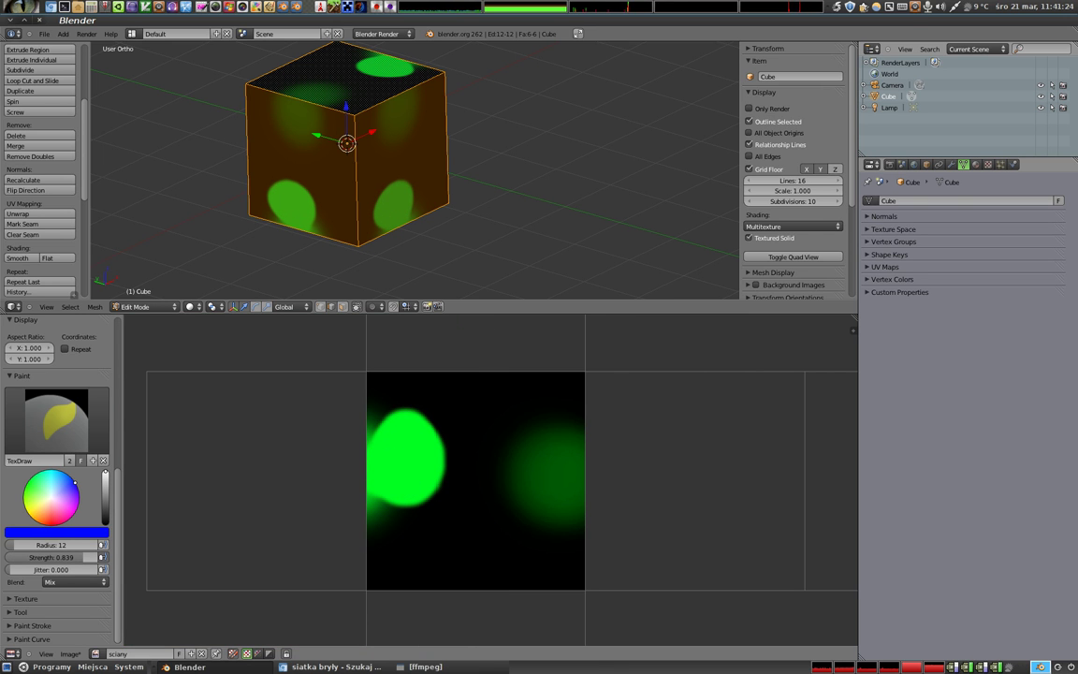
pyautogui.moveTo(457, 421)
pyautogui.mouseDown()
pyautogui.moveTo(472, 409)
pyautogui.moveTo(469, 421)
pyautogui.moveTo(452, 418)
pyautogui.mouseUp()
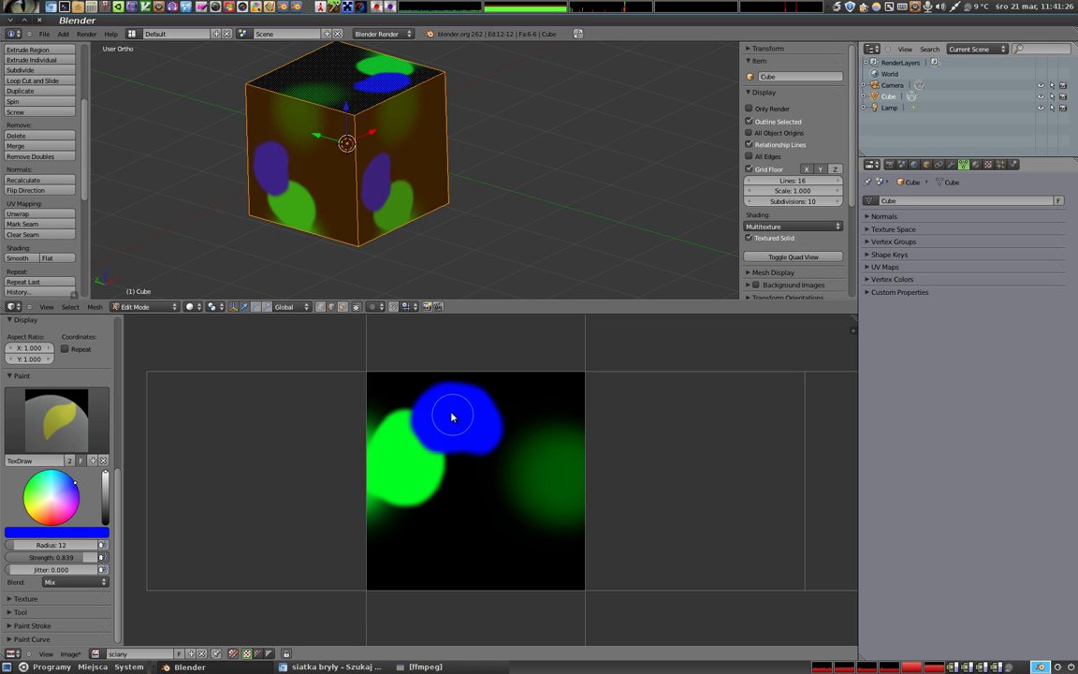
pyautogui.moveTo(314, 138)
pyautogui.mouseDown(button='middle')
pyautogui.moveTo(315, 123)
pyautogui.moveTo(331, 139)
pyautogui.mouseUp(button='middle')
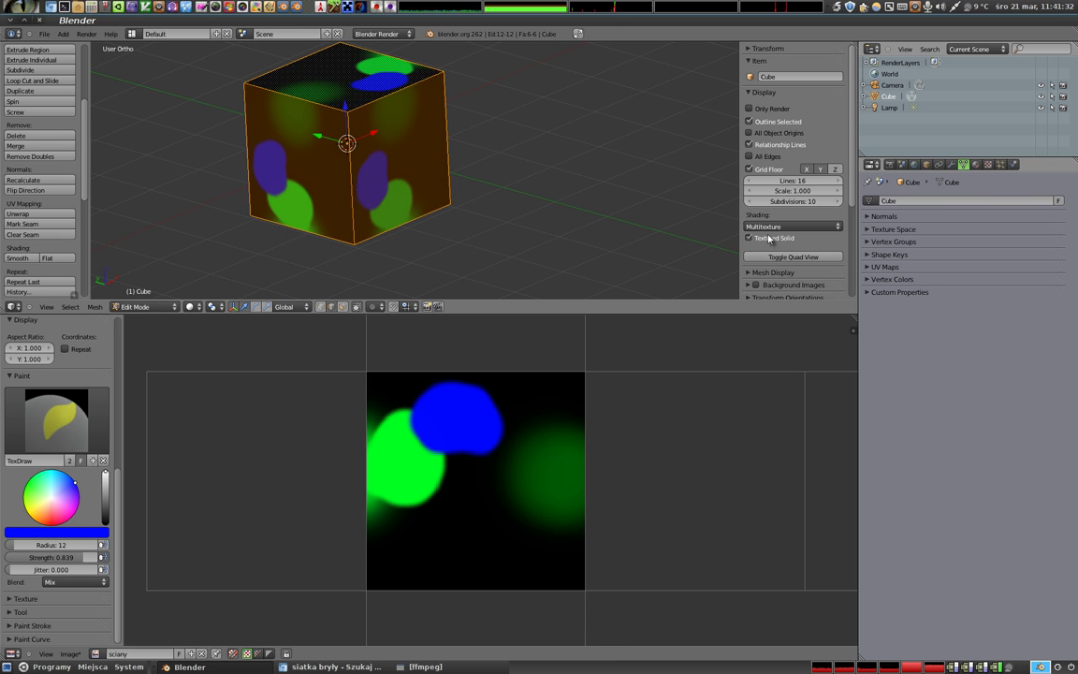
pyautogui.click(51, 525)
pyautogui.moveTo(439, 529)
pyautogui.mouseDown()
pyautogui.moveTo(452, 551)
pyautogui.moveTo(409, 553)
pyautogui.mouseUp()
pyautogui.click(27, 514)
pyautogui.moveTo(525, 530)
pyautogui.mouseDown()
pyautogui.moveTo(506, 548)
pyautogui.moveTo(518, 518)
pyautogui.mouseUp()
pyautogui.moveTo(51, 497); pyautogui.dragTo(80, 496)
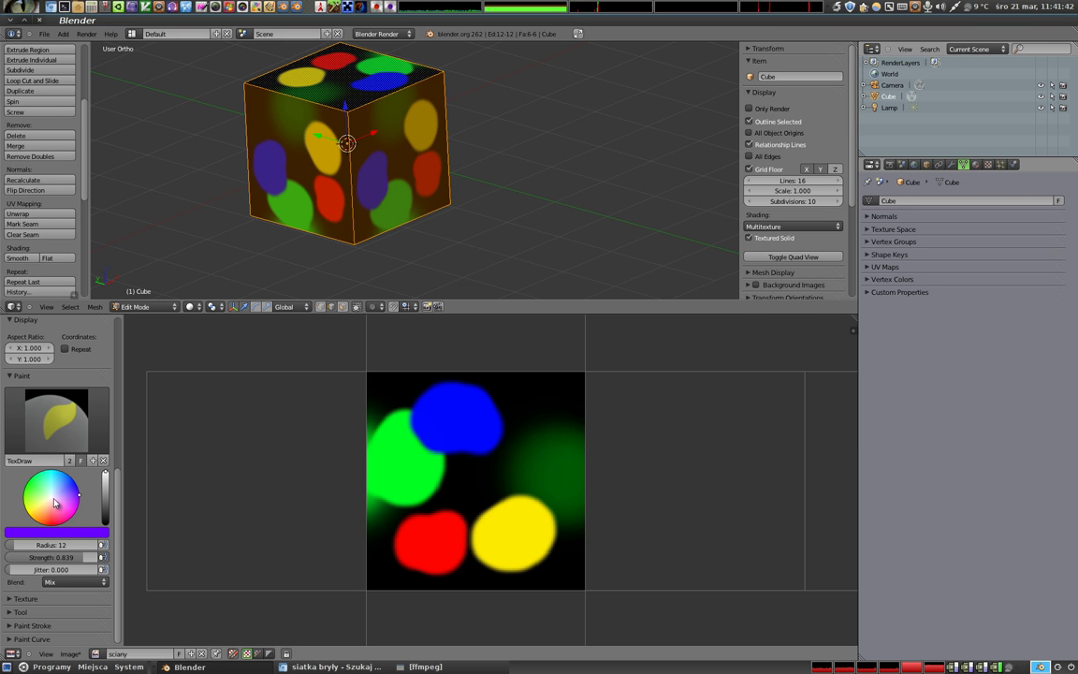
pyautogui.moveTo(510, 454); pyautogui.dragTo(525, 466)
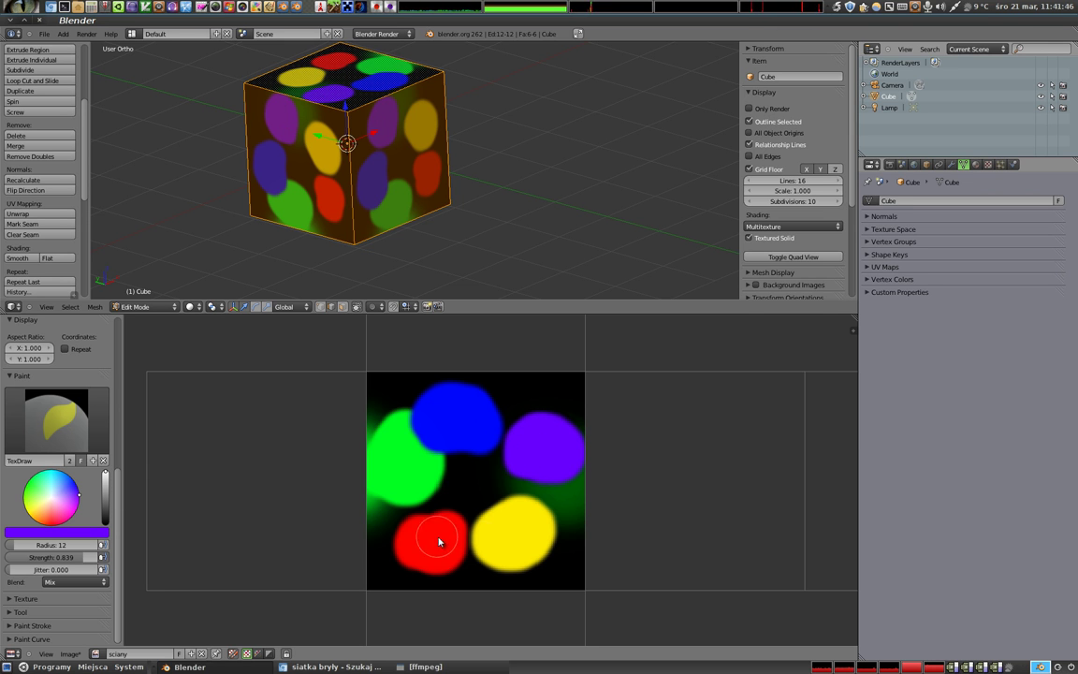
pyautogui.click(48, 499)
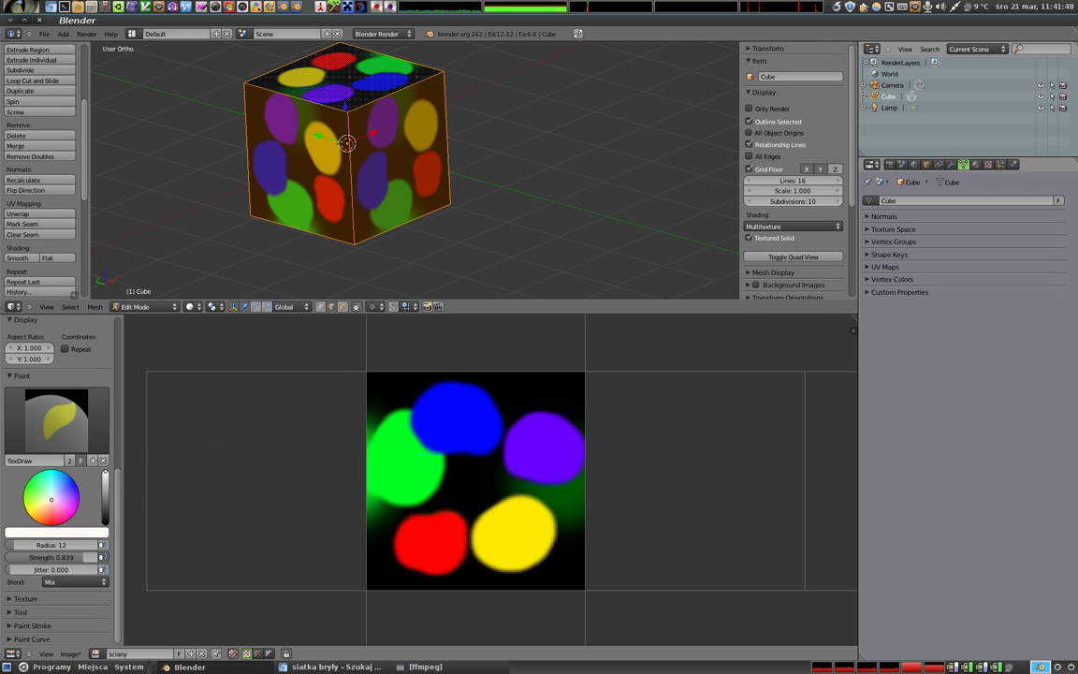
pyautogui.moveTo(465, 476); pyautogui.dragTo(469, 488)
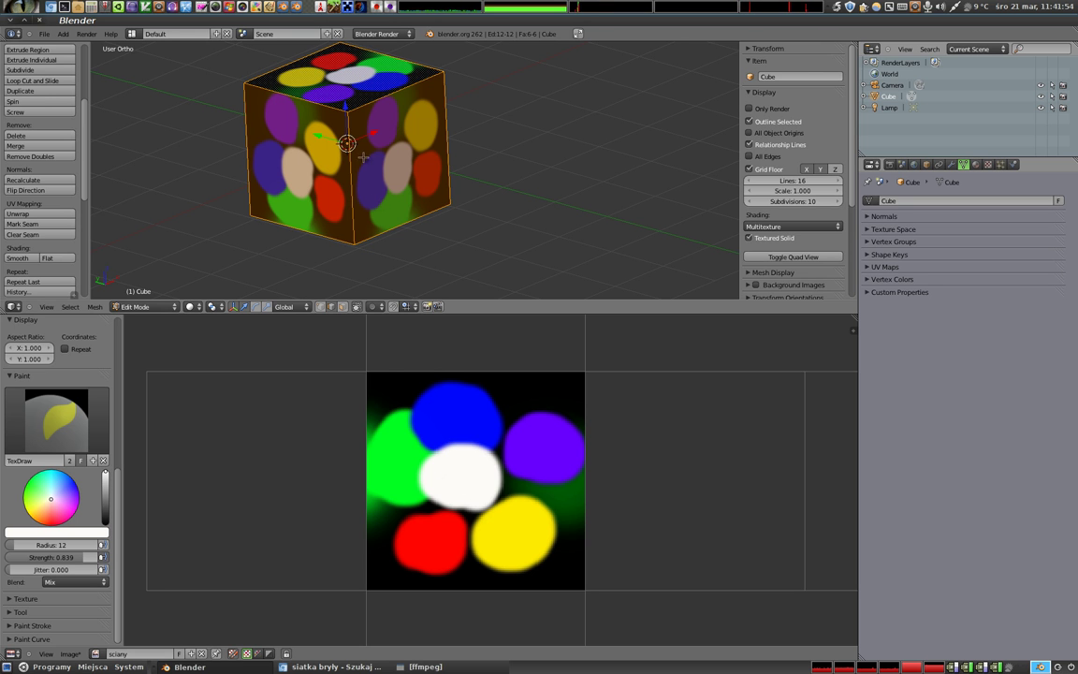
# - Re-enter Edit Mode on the cube and zoom the UV editor out to show the whole cross-shaped UV net
pyautogui.press('Tab')
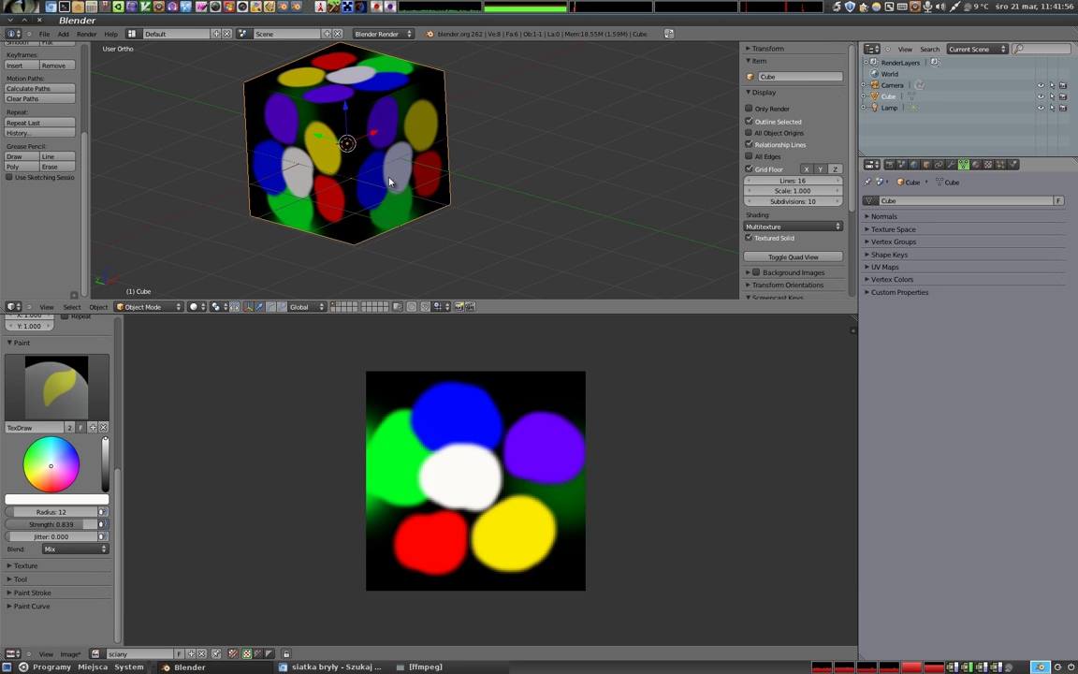
pyautogui.scroll(-3, 346, 120)
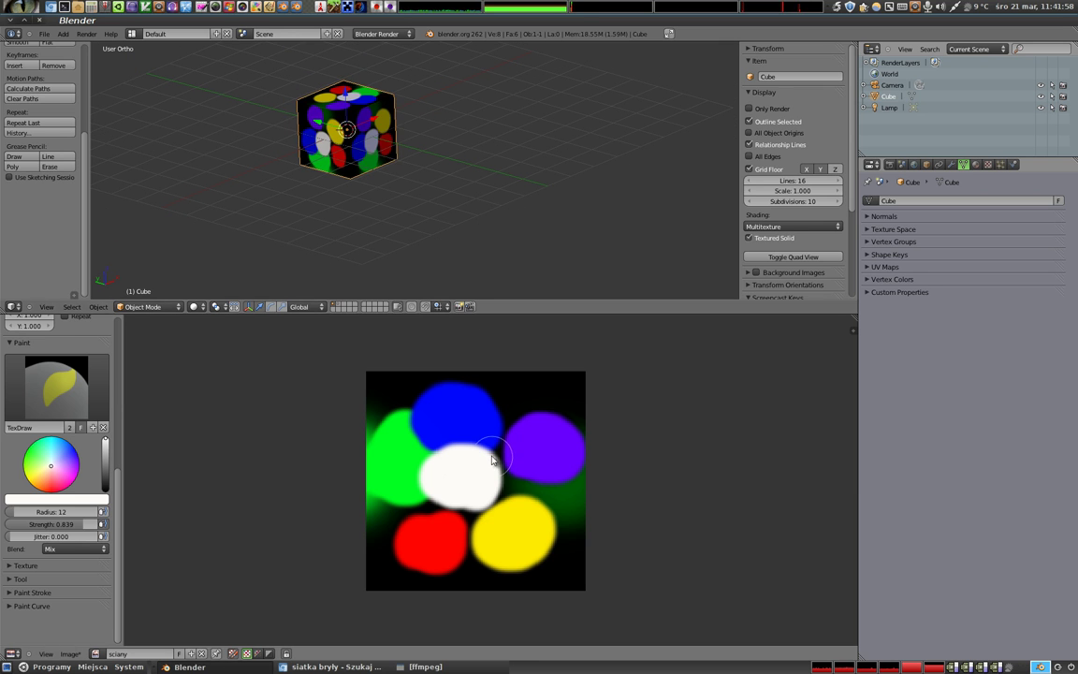
pyautogui.press('Tab')
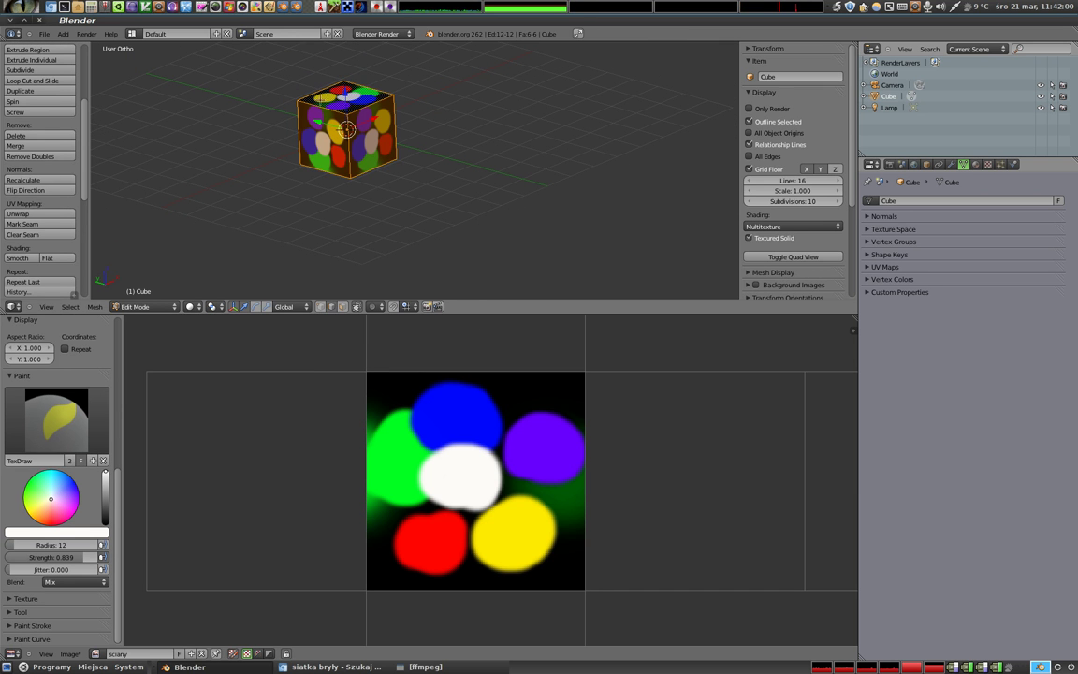
pyautogui.scroll(-6, 429, 433)
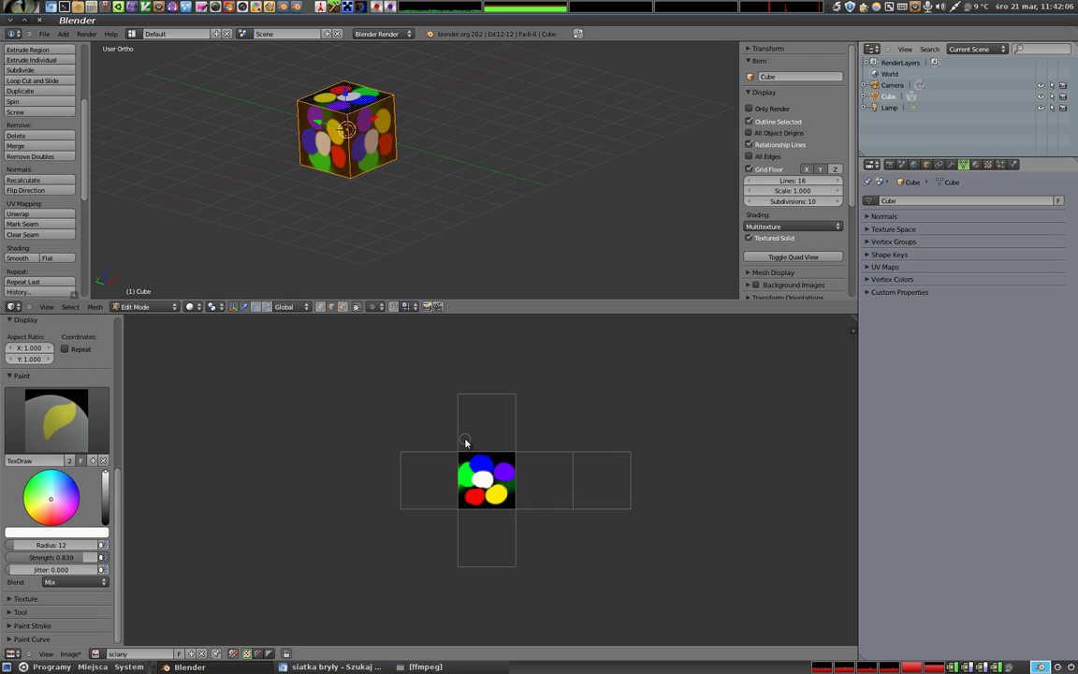
# - Switch the image editor from Paint to View and enable Display > Repeat to tile the sciany texture
pyautogui.click(233, 654)
pyautogui.scroll(1, 42, 421)
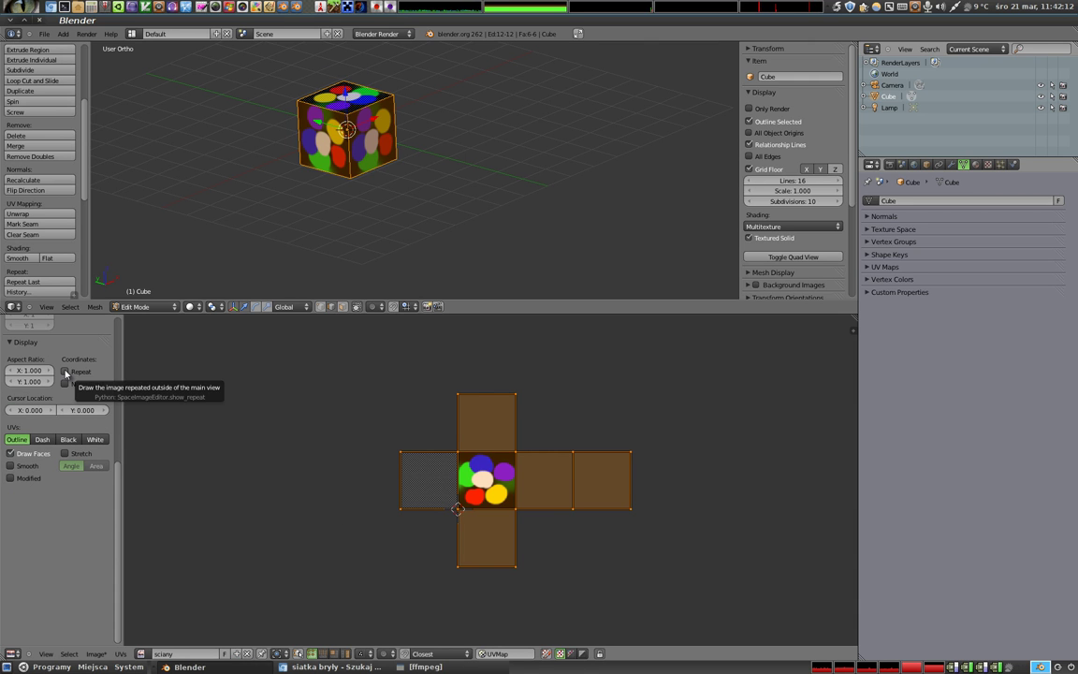
pyautogui.click(66, 373)
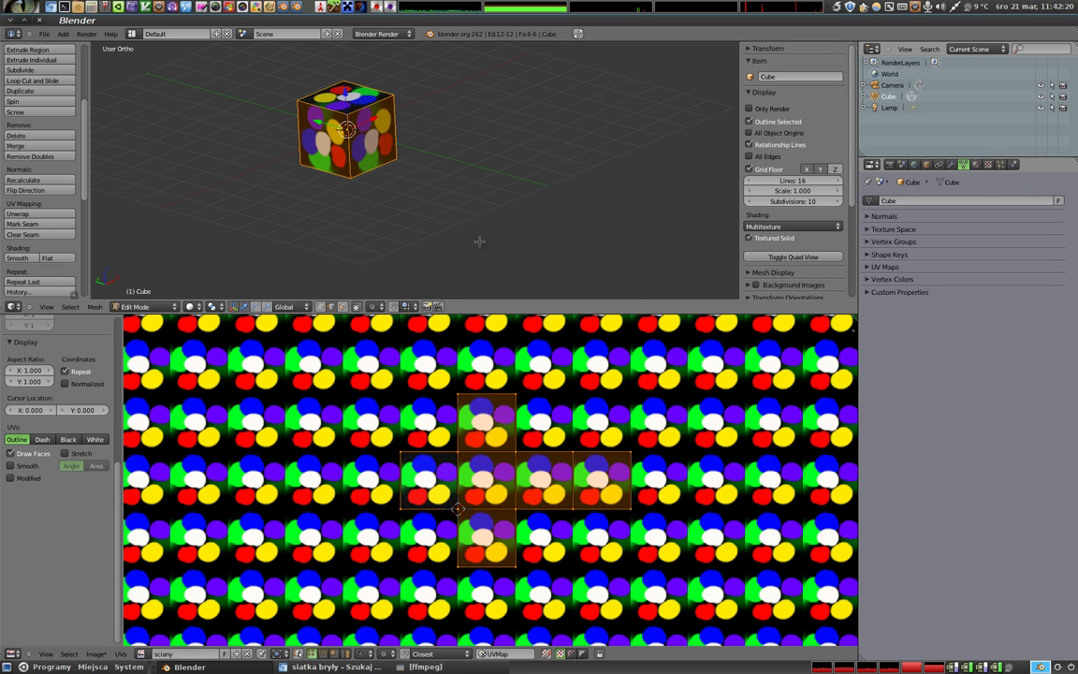
pyautogui.moveTo(346, 132)
pyautogui.mouseDown(button='middle')
pyautogui.moveTo(427, 160)
pyautogui.moveTo(374, 154)
pyautogui.moveTo(266, 93)
pyautogui.moveTo(333, 109)
pyautogui.moveTo(290, 94)
pyautogui.mouseUp(button='middle')
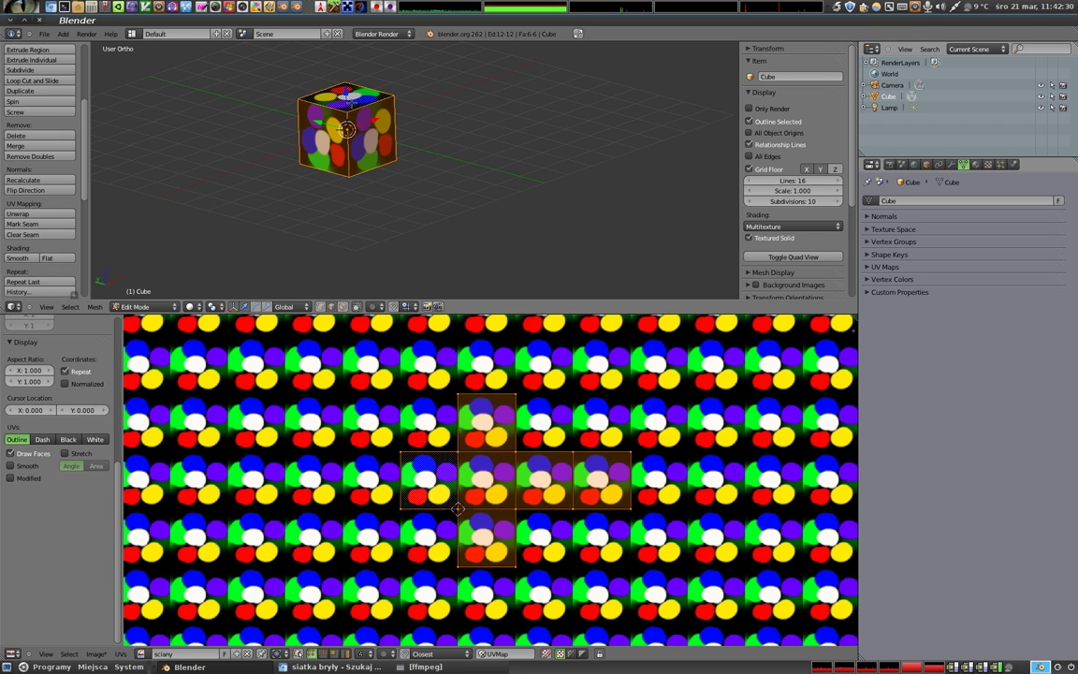
# - Switch to Face select mode and select the cube's top face
pyautogui.rightClick(348, 96)
pyautogui.hotkey('ctrl', 'Tab')
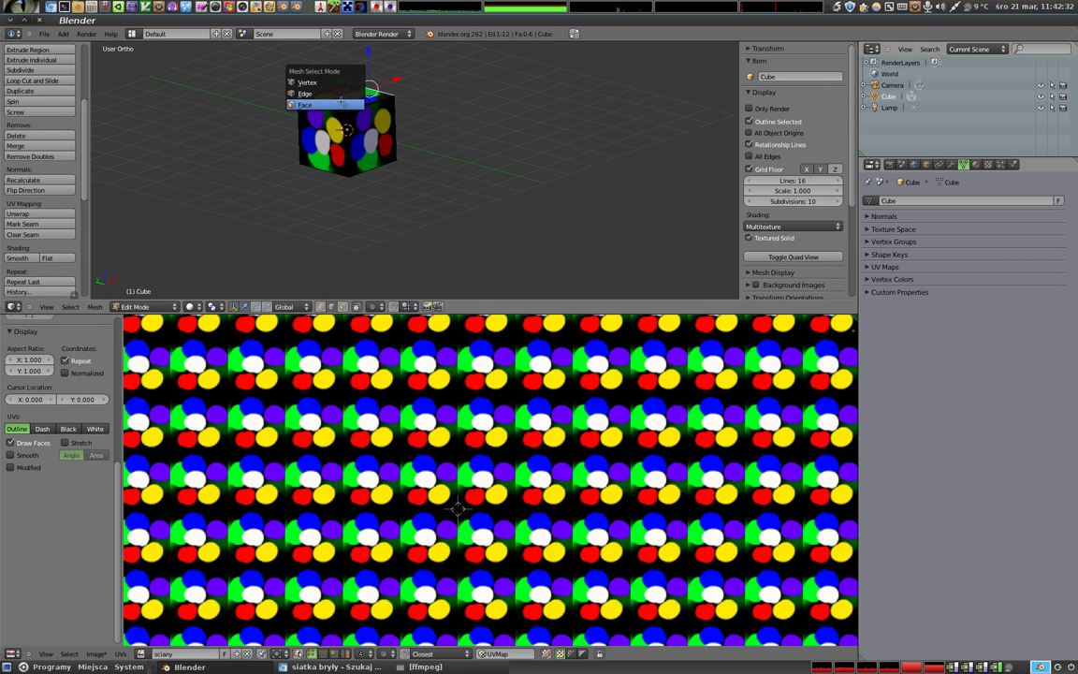
pyautogui.click(318, 103)
pyautogui.rightClick(344, 94)
pyautogui.moveTo(344, 93)
pyautogui.keyDown('shift'); pyautogui.mouseDown(button='middle')
pyautogui.moveTo(400, 136)
pyautogui.moveTo(421, 169)
pyautogui.mouseUp(button='middle'); pyautogui.keyUp('shift')
pyautogui.scroll(3, 402, 138)
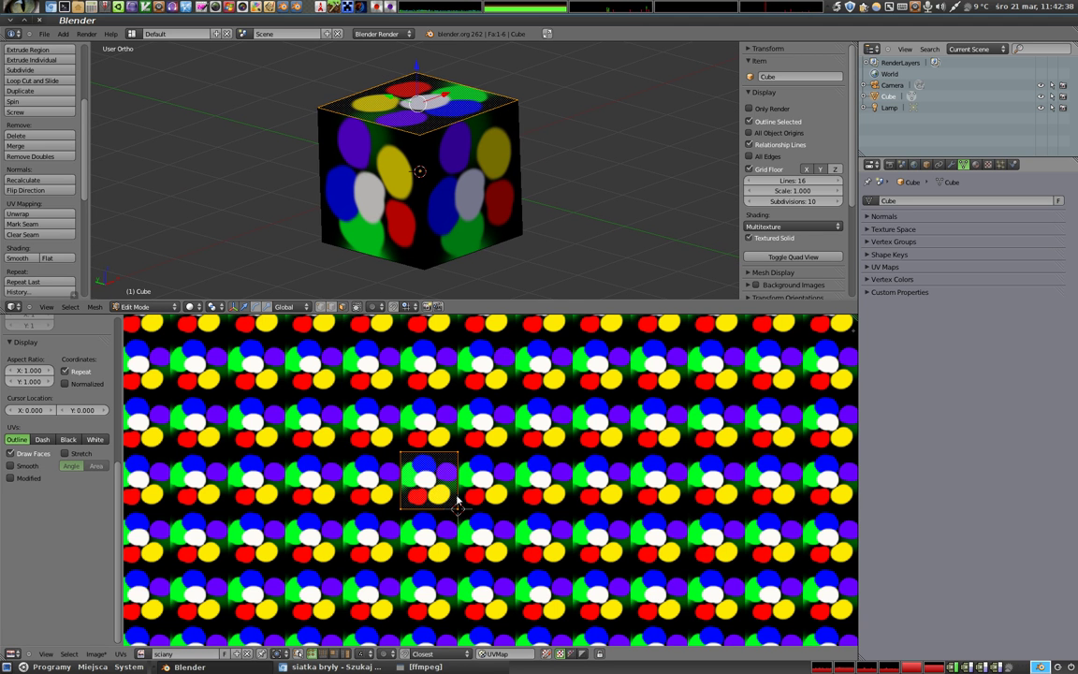
pyautogui.scroll(1, 449, 461)
pyautogui.scroll(2, 508, 468)
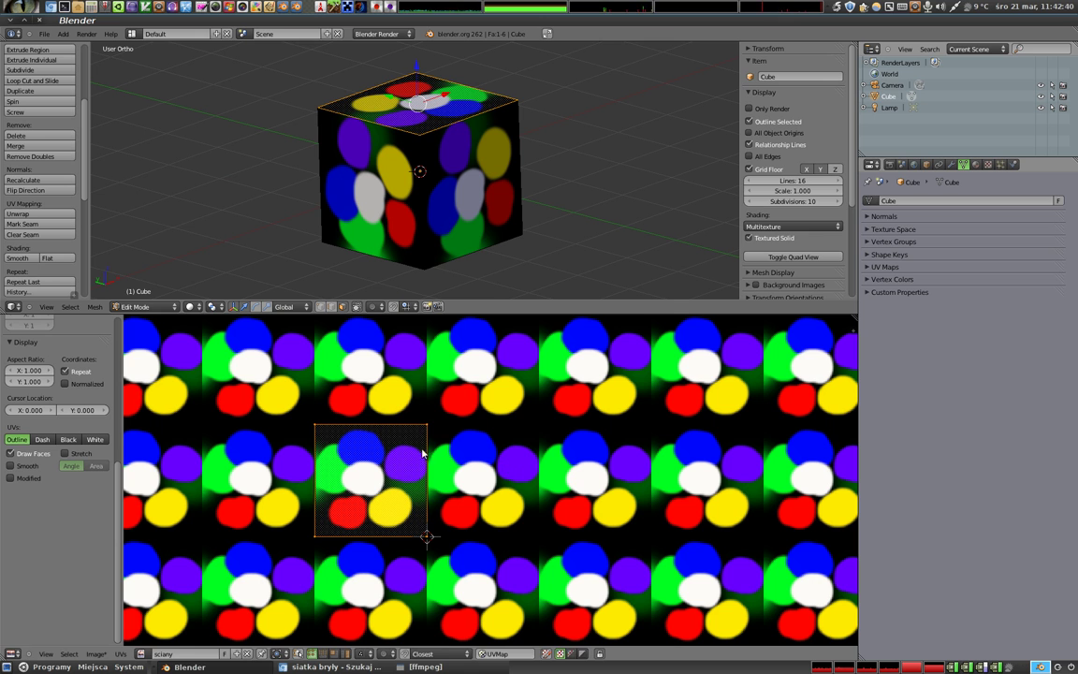
# - Shrink the top face's UV square over the white blob so the face turns white
pyautogui.press('s')
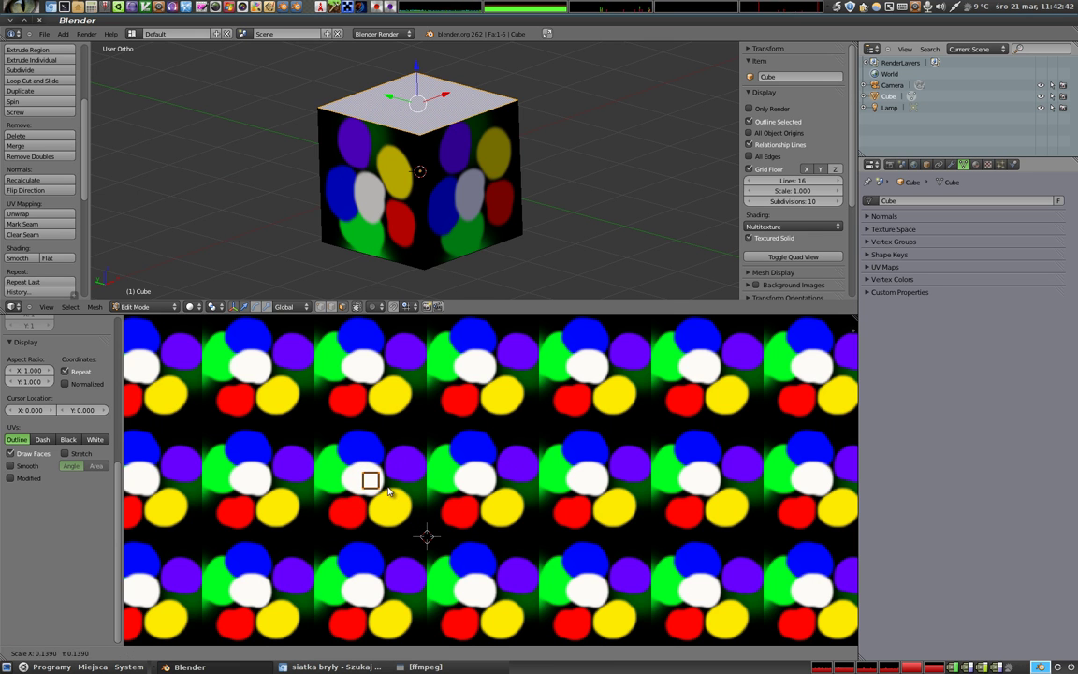
pyautogui.press('g')
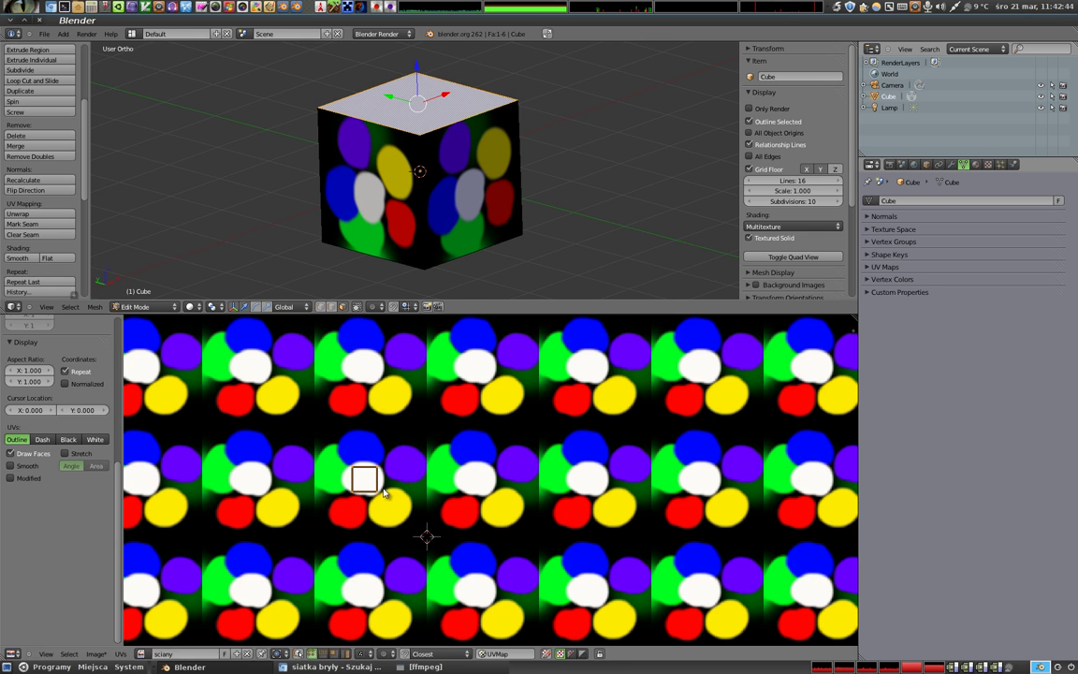
pyautogui.press('Escape')
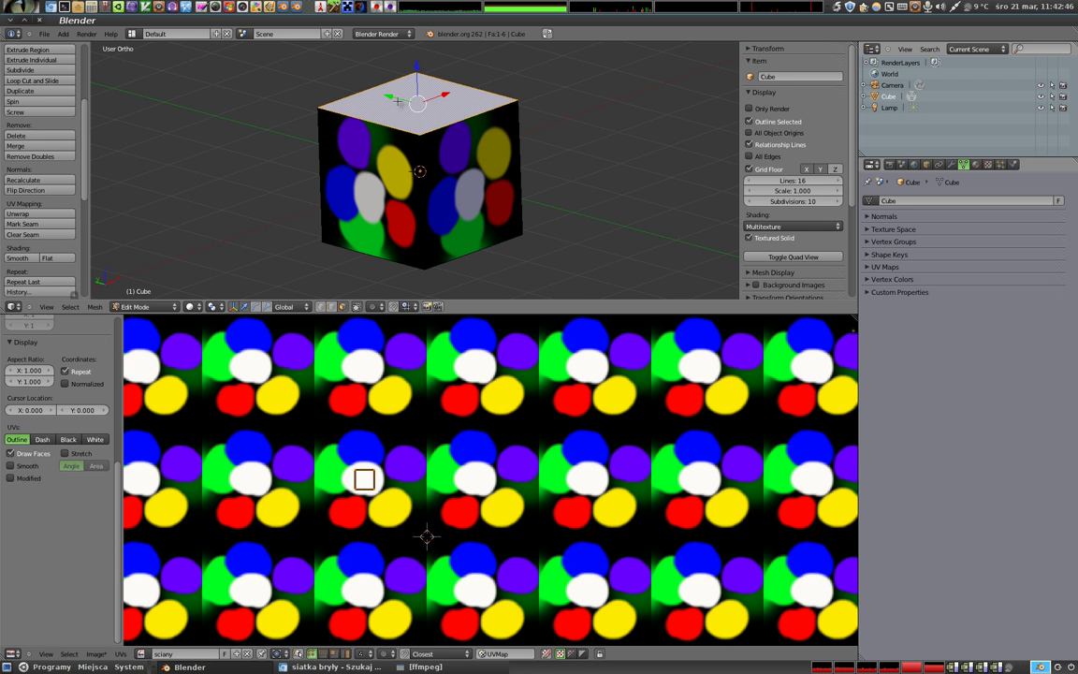
pyautogui.moveTo(496, 185)
pyautogui.mouseDown(button='middle')
pyautogui.moveTo(391, 63)
pyautogui.moveTo(507, 191)
pyautogui.moveTo(615, 165)
pyautogui.moveTo(440, 323)
pyautogui.mouseUp(button='middle')
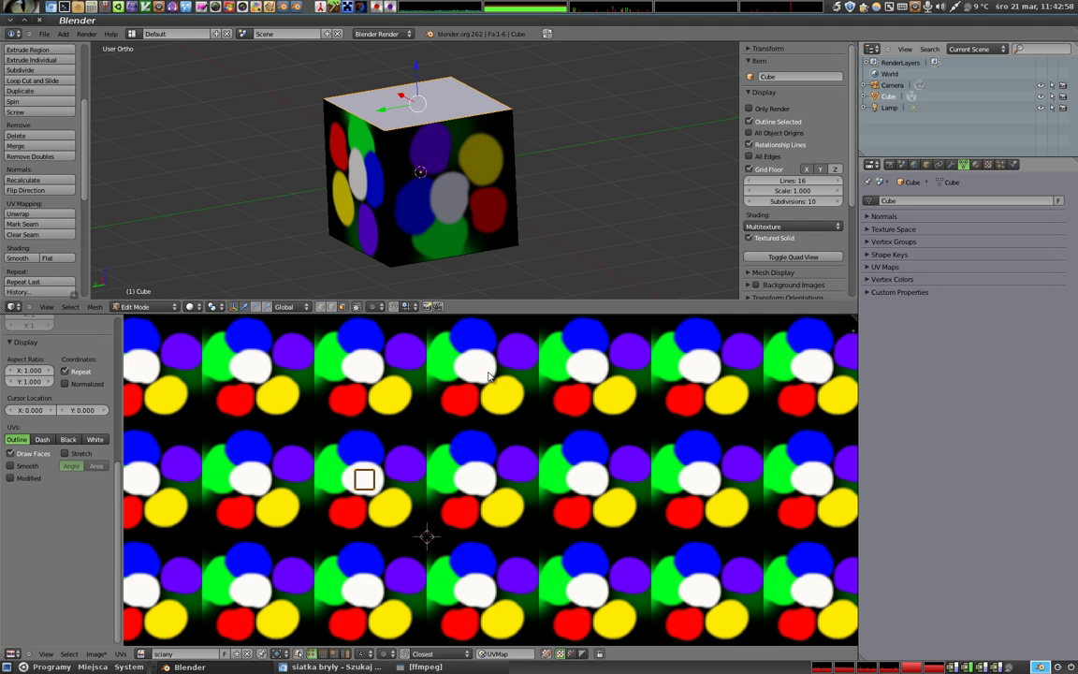
# - Shrink the front-right face's UV square and place it on the blue blob
pyautogui.rightClick(400, 141)
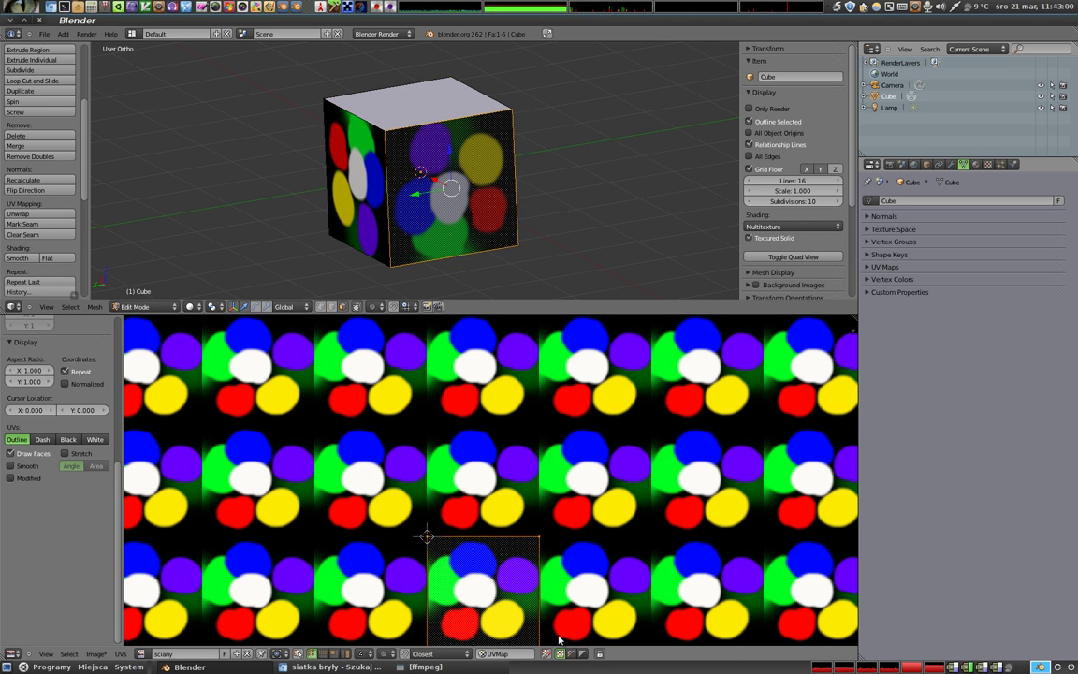
pyautogui.moveTo(560, 548); pyautogui.dragTo(548, 480, button='middle')
pyautogui.press('s')
pyautogui.click(494, 548)
pyautogui.press('g')
pyautogui.click(499, 514)
# - Shrink the left face's UV square and place it on the green area
pyautogui.rightClick(344, 161)
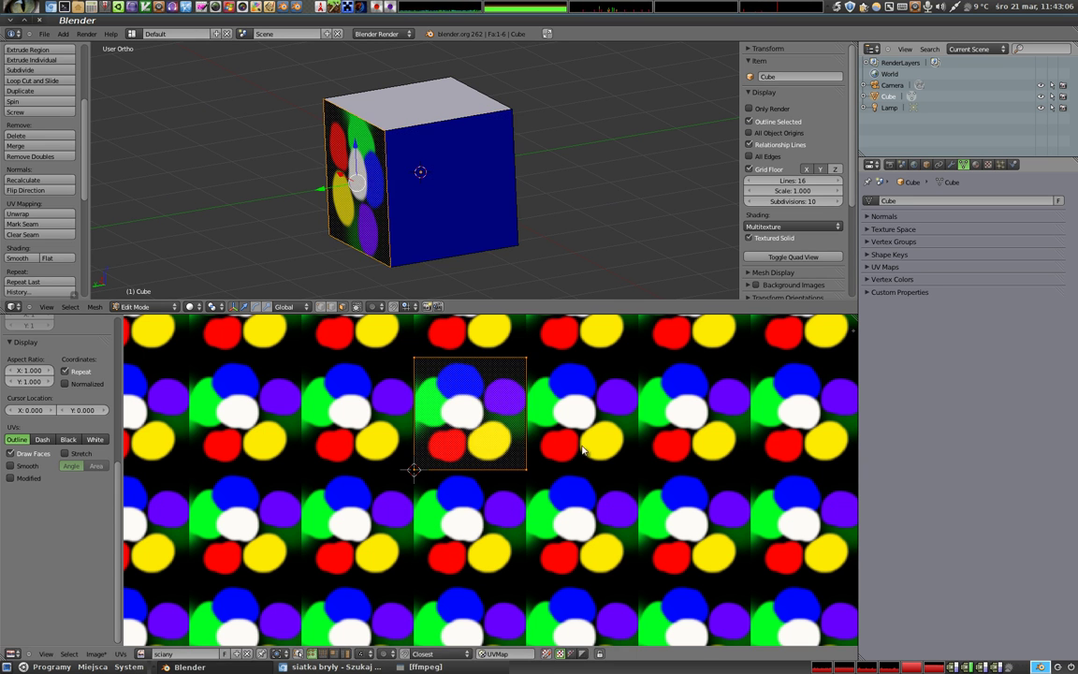
pyautogui.press('s')
pyautogui.click(488, 427)
pyautogui.press('g')
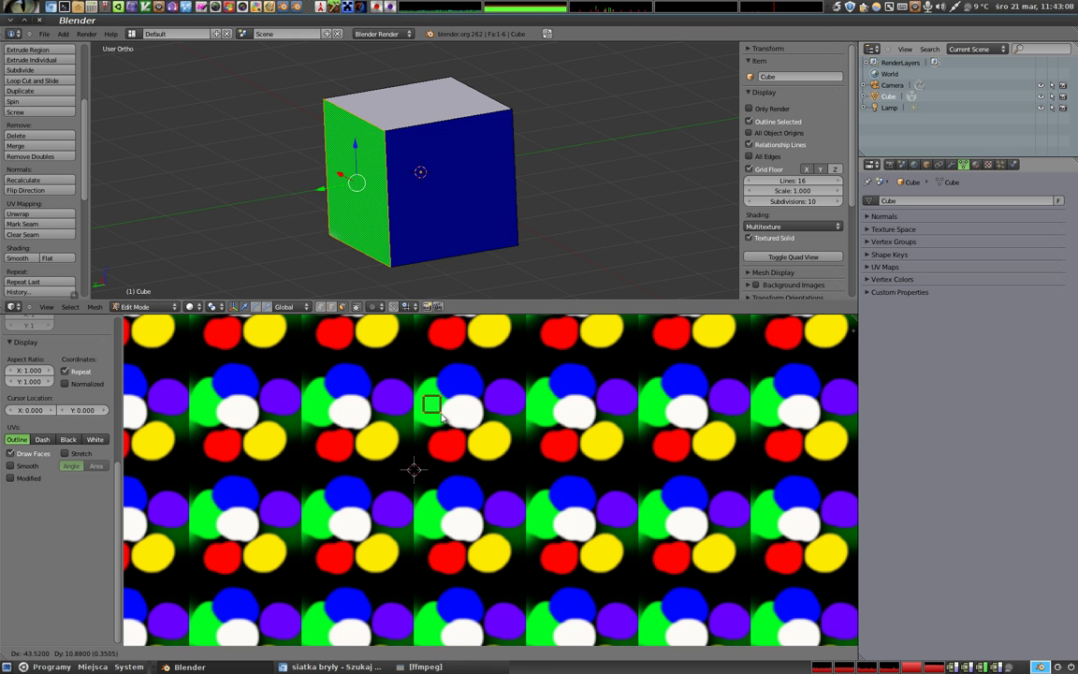
pyautogui.press('Return')
# - Shrink another face's UV square to a tiny box on the purple blob, making it purple
pyautogui.moveTo(356, 195); pyautogui.dragTo(280, 178, button='middle')
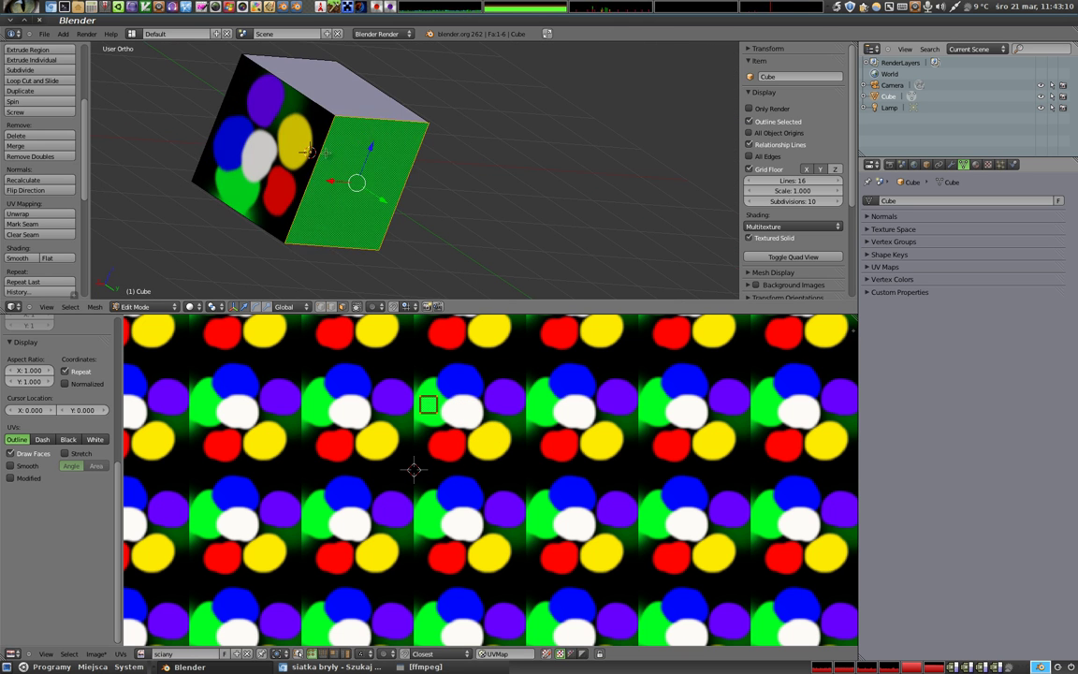
pyautogui.press('s')
pyautogui.click(599, 421)
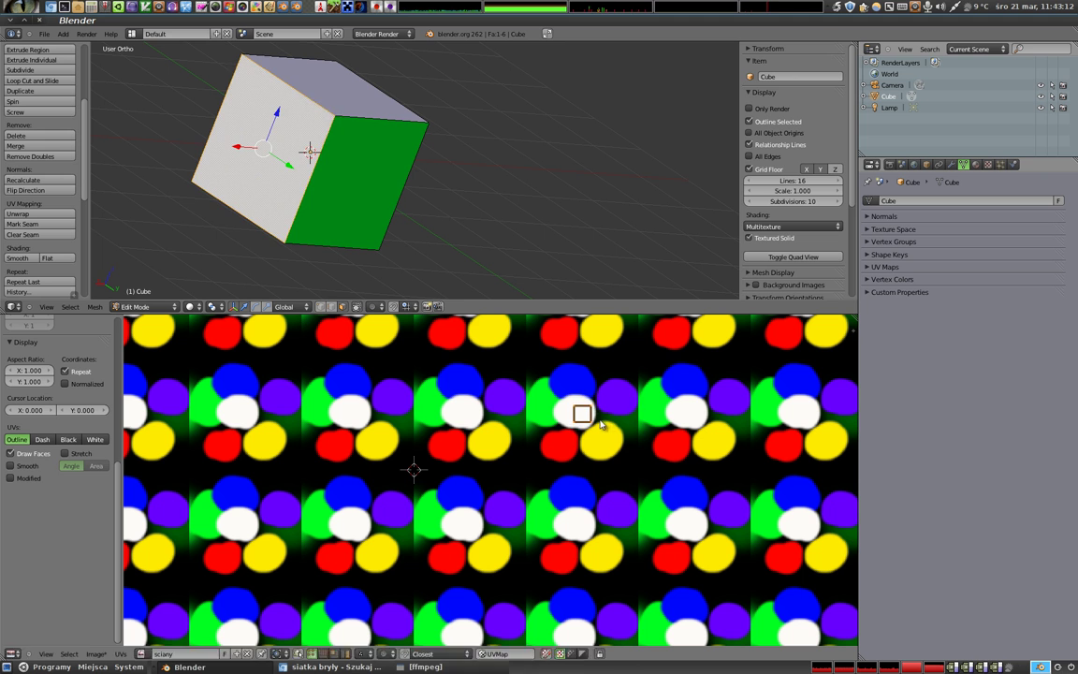
pyautogui.press('g')
pyautogui.click(670, 394)
# - Shrink the front-left face's UV square onto a yellow spot
pyautogui.moveTo(393, 168); pyautogui.dragTo(368, 122, button='middle')
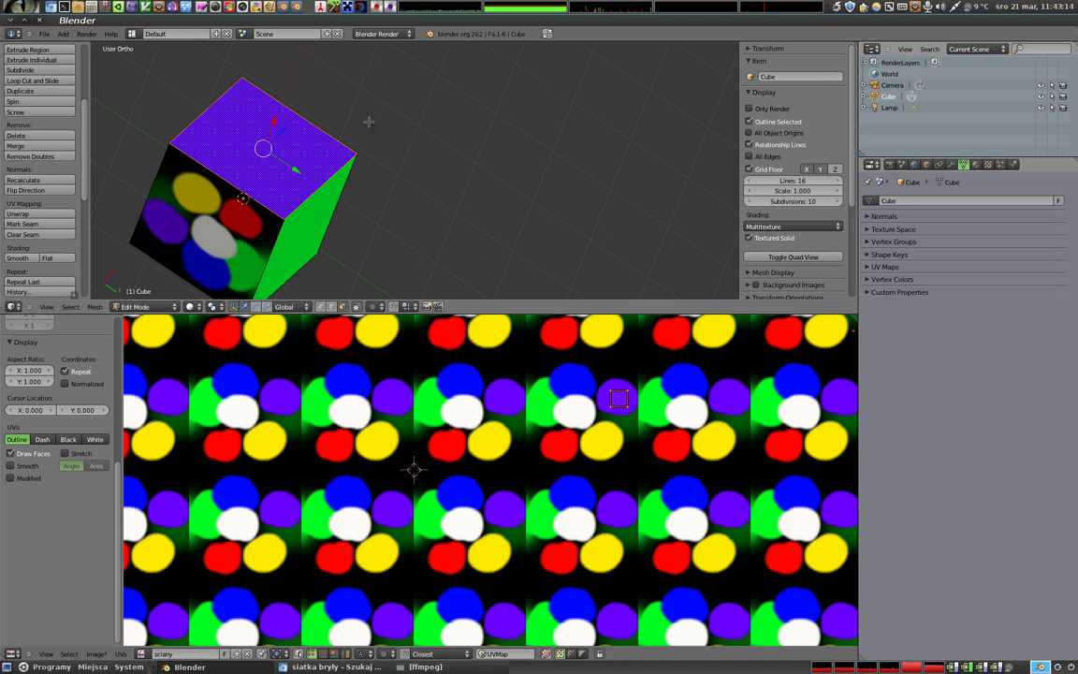
pyautogui.rightClick(260, 228)
pyautogui.press('s')
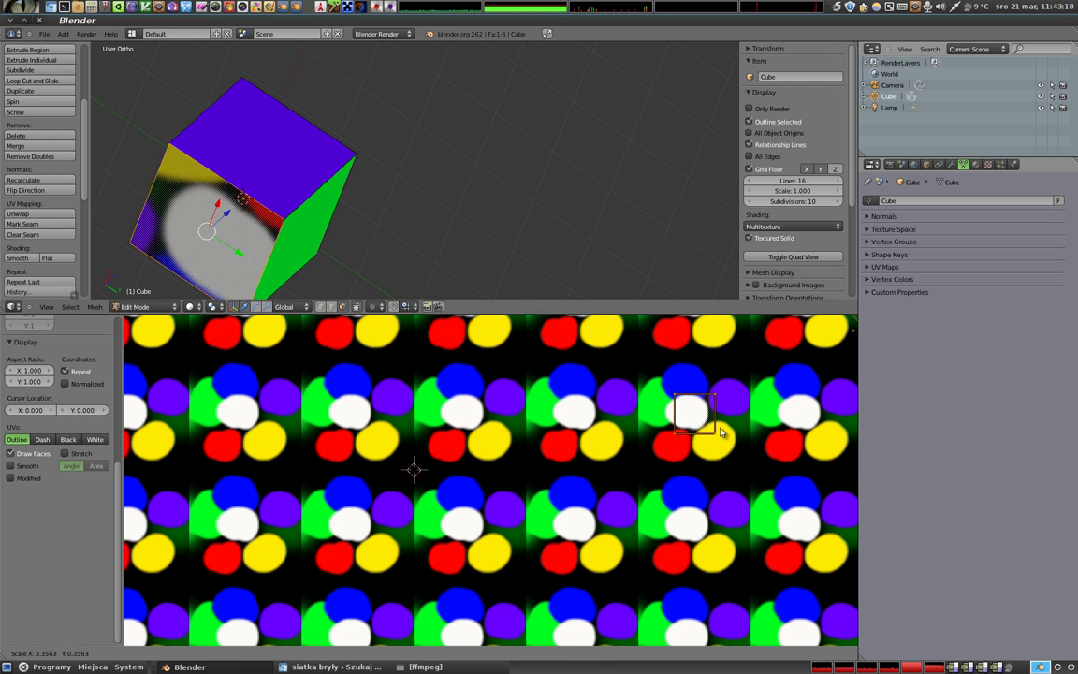
pyautogui.click(708, 424)
pyautogui.press('g')
pyautogui.click(713, 440)
# - Shrink the face still showing several circles and move its UV square onto a red spot
pyautogui.moveTo(355, 215)
pyautogui.mouseDown(button='middle')
pyautogui.moveTo(301, 185)
pyautogui.moveTo(364, 193)
pyautogui.mouseUp(button='middle')
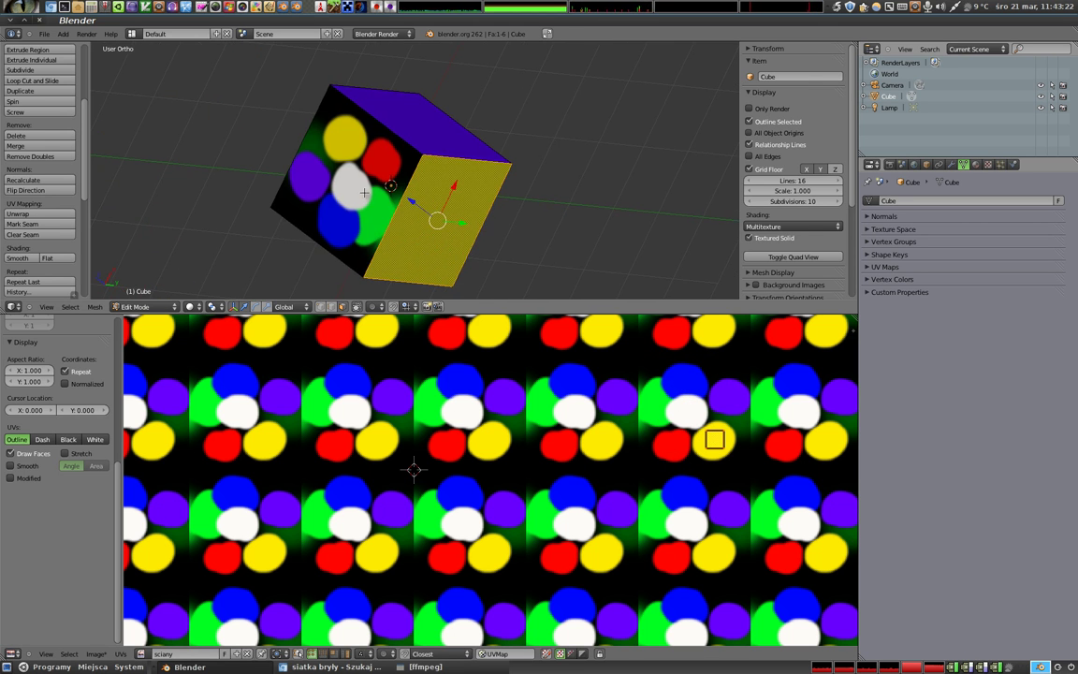
pyautogui.rightClick(364, 193)
pyautogui.press('s')
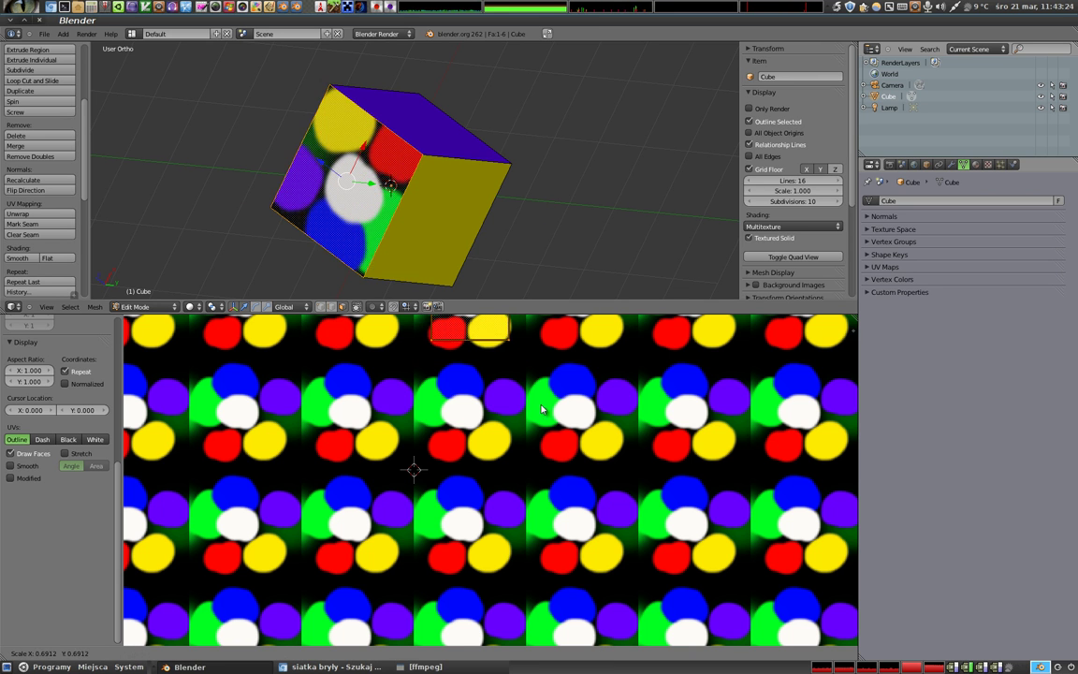
pyautogui.click(493, 351)
pyautogui.moveTo(498, 377); pyautogui.dragTo(503, 444, button='middle')
pyautogui.press('g')
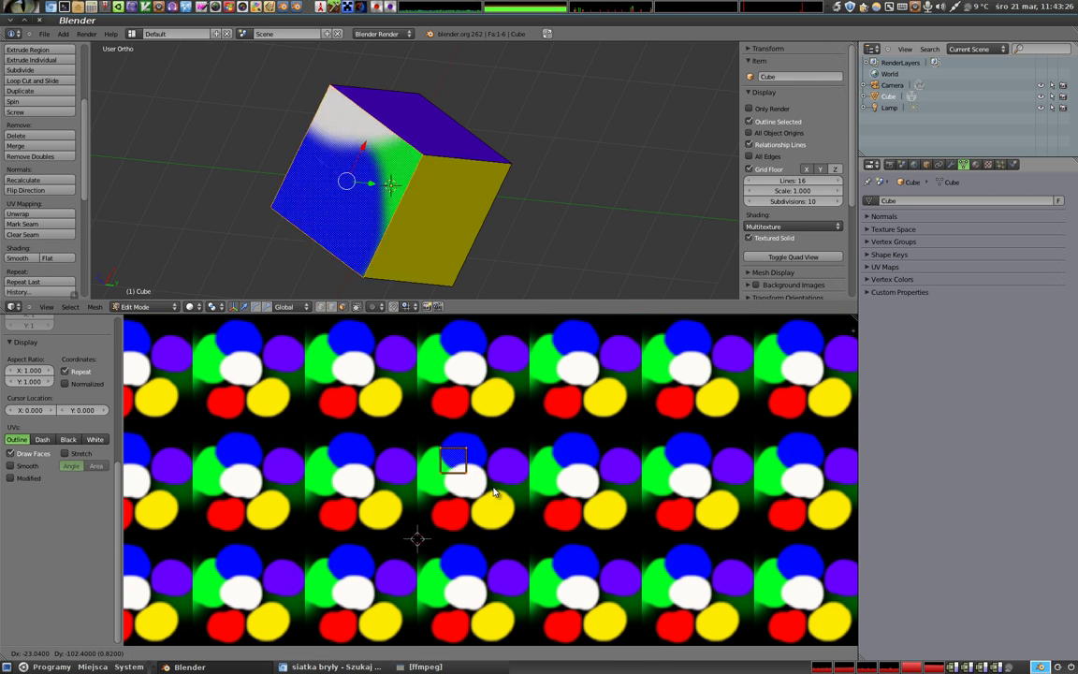
pyautogui.click(493, 534)
# - Select all of the cube's faces
pyautogui.moveTo(393, 216)
pyautogui.mouseDown(button='middle')
pyautogui.moveTo(207, 157)
pyautogui.moveTo(349, 180)
pyautogui.mouseUp(button='middle')
pyautogui.press('a')
pyautogui.scroll(-2, 440, 215)
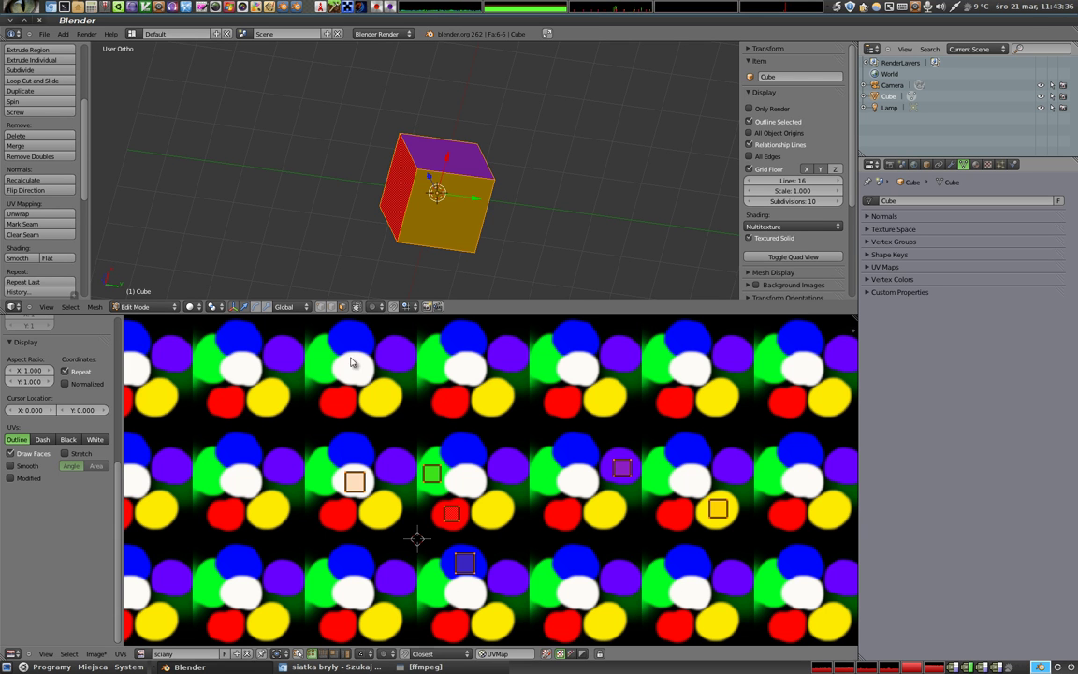
# - Turn off Repeat so the UV editor shows a single copy of the texture
pyautogui.moveTo(371, 150)
pyautogui.mouseDown(button='middle')
pyautogui.moveTo(309, 213)
pyautogui.moveTo(376, 178)
pyautogui.moveTo(401, 110)
pyautogui.moveTo(337, 126)
pyautogui.moveTo(392, 207)
pyautogui.moveTo(386, 215)
pyautogui.mouseUp(button='middle')
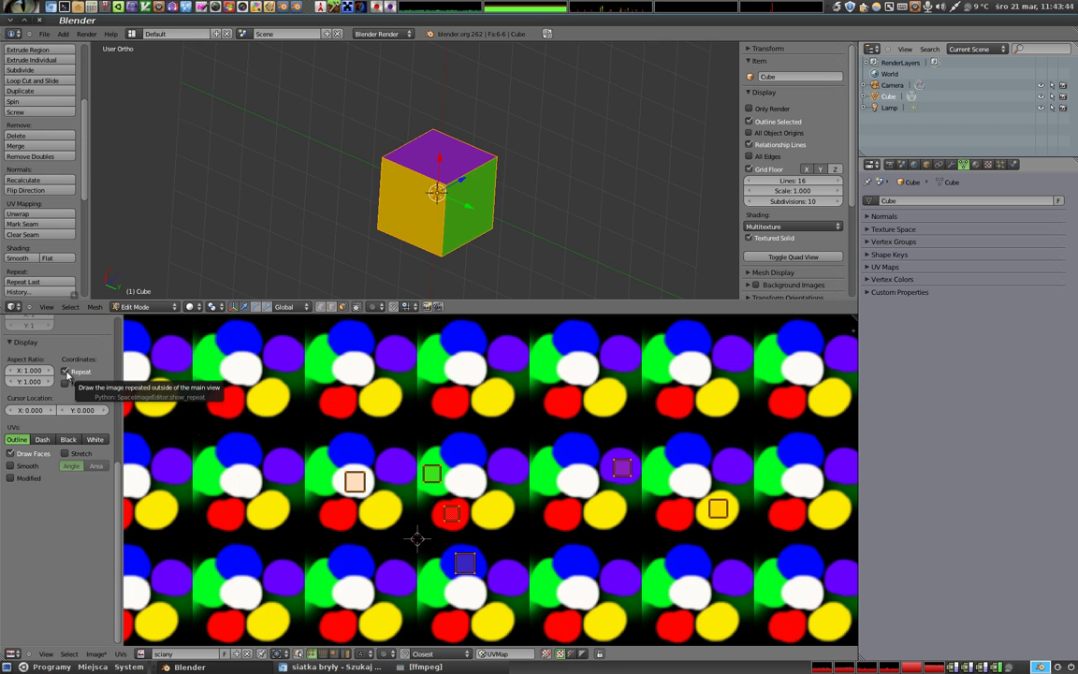
pyautogui.click(66, 373)
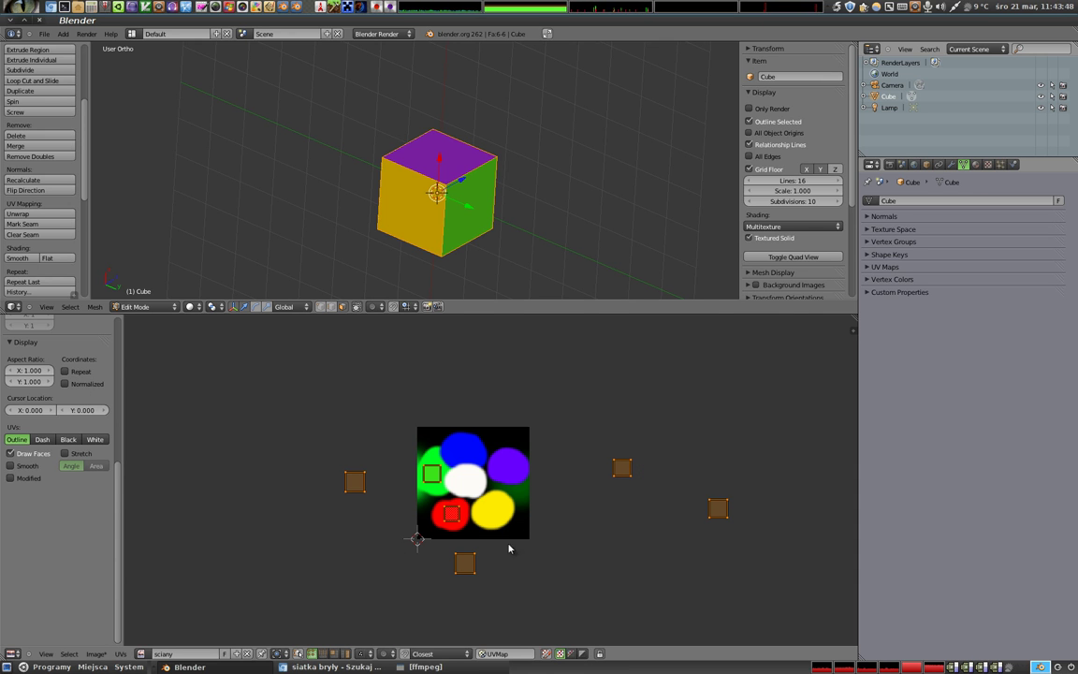
pyautogui.moveTo(493, 473); pyautogui.dragTo(490, 450, button='middle')
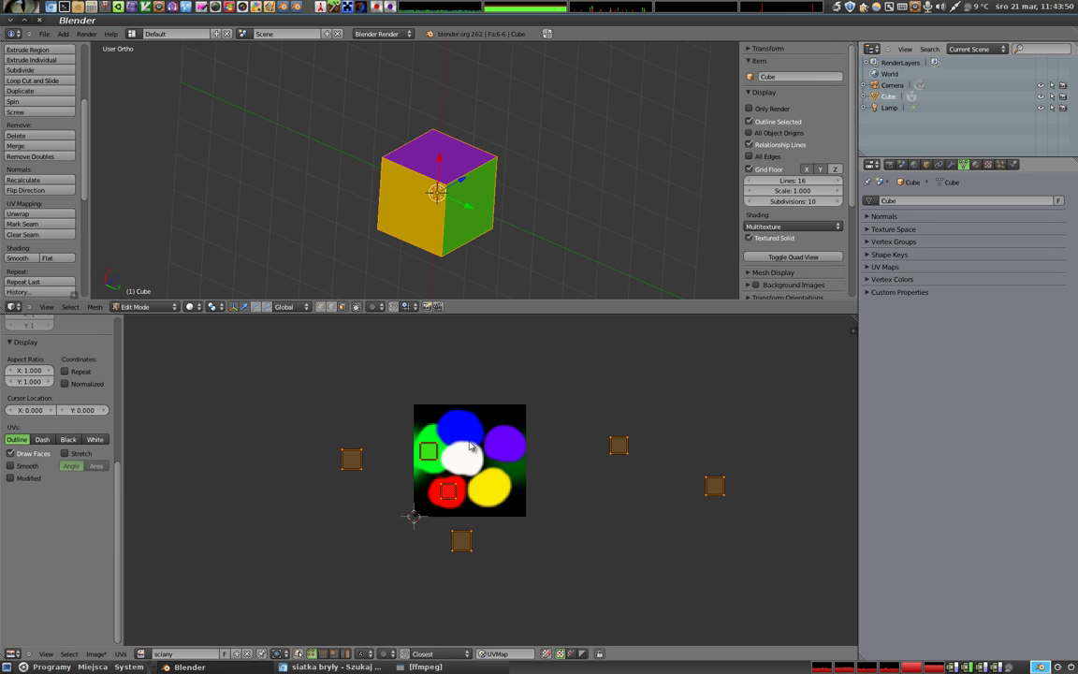
# - Box-select the left face's UV square and move it onto the white spot
pyautogui.press('a')
pyautogui.press('b')
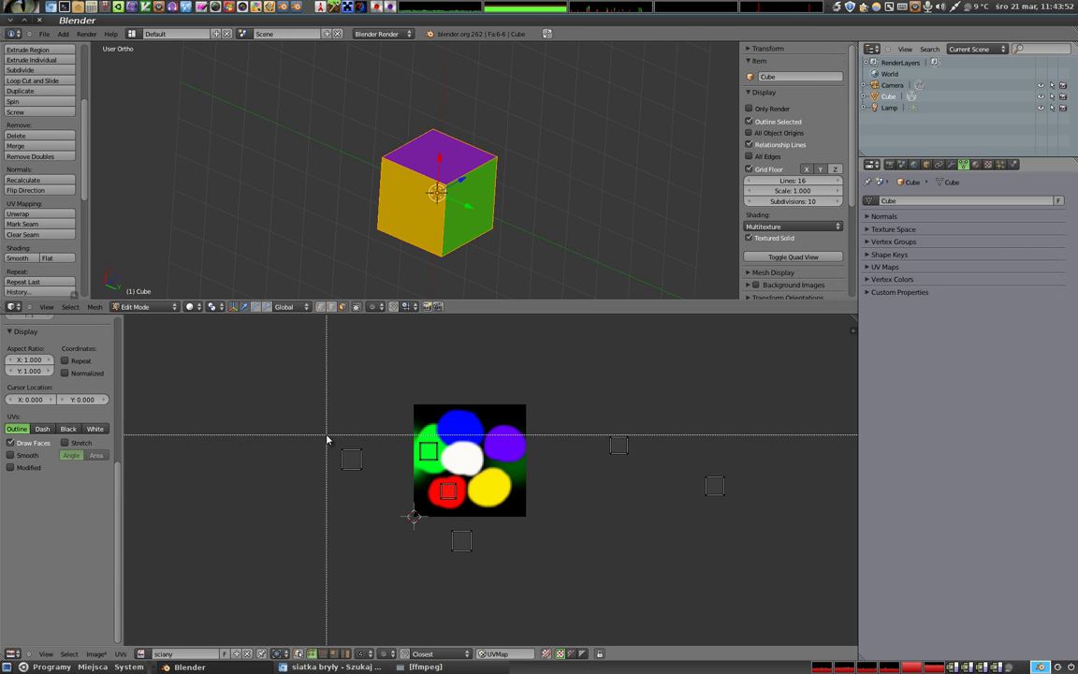
pyautogui.moveTo(328, 435); pyautogui.dragTo(370, 500)
pyautogui.press('g')
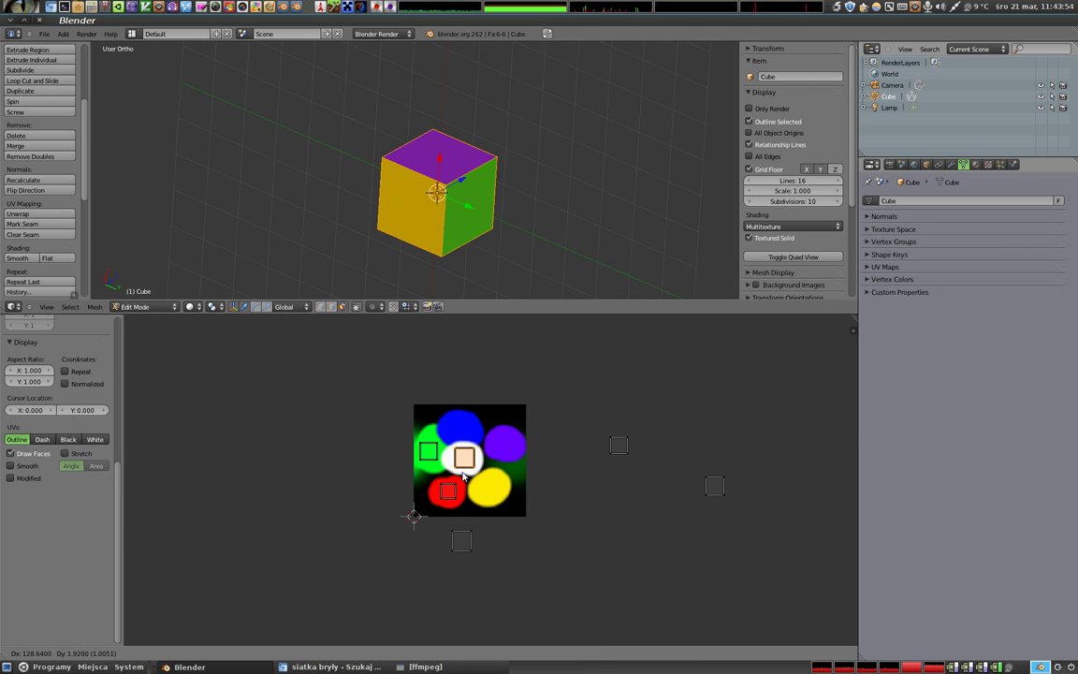
pyautogui.click(463, 476)
# - Box-select the bottom face's UV square and move it onto the blue spot
pyautogui.press('b')
pyautogui.moveTo(444, 524); pyautogui.dragTo(496, 573)
pyautogui.press('g')
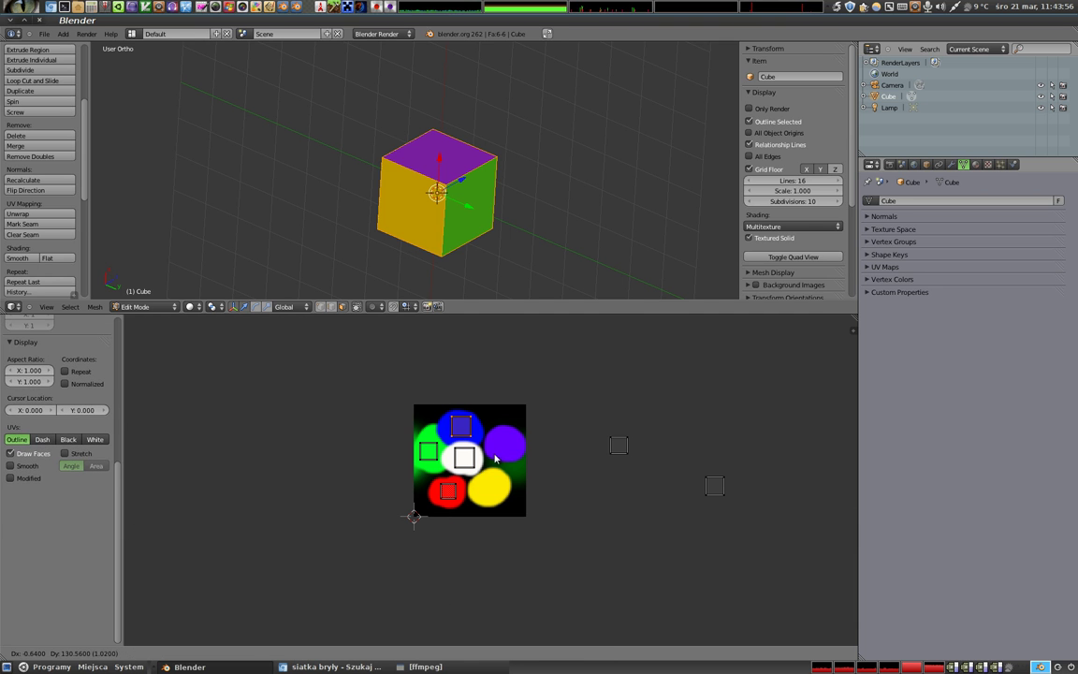
pyautogui.click(496, 458)
# - Box-select the right face's UV square and move it onto the purple spot
pyautogui.press('b')
pyautogui.moveTo(603, 422)
pyautogui.mouseDown()
pyautogui.moveTo(652, 475)
pyautogui.moveTo(733, 513)
pyautogui.mouseUp()
pyautogui.press('g')
pyautogui.click(535, 476)
# - Move the remaining small UV square onto the yellow spot
pyautogui.press('b')
pyautogui.press('g')
pyautogui.click(496, 497)
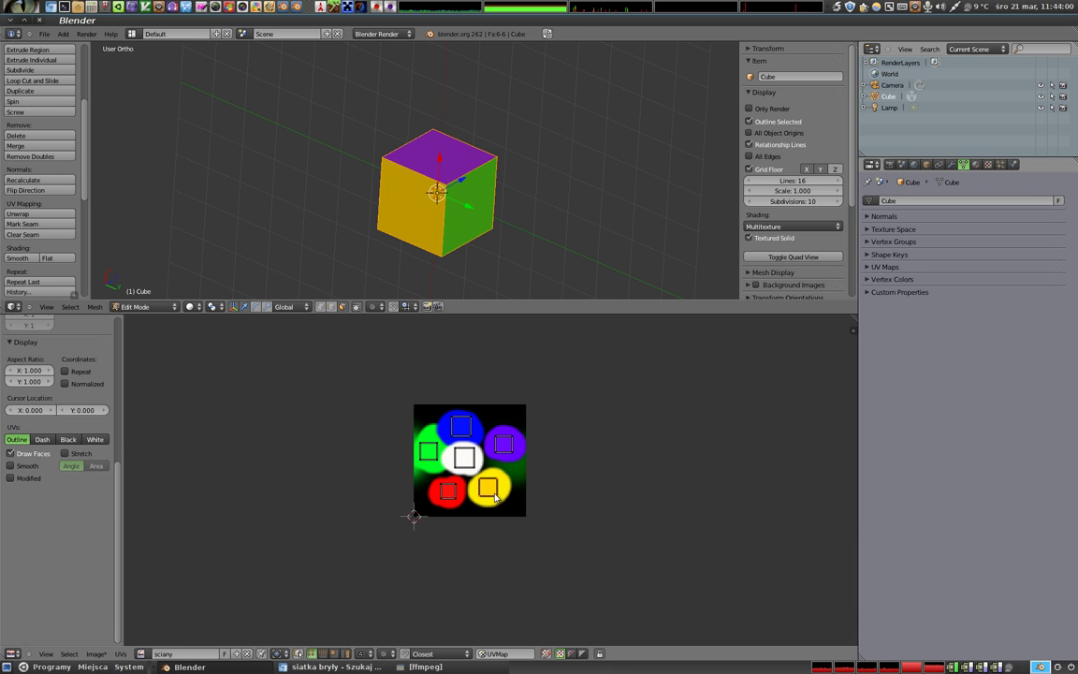
pyautogui.scroll(2, 474, 452)
pyautogui.scroll(1, 468, 448)
pyautogui.moveTo(465, 446); pyautogui.dragTo(476, 465, button='middle')
pyautogui.scroll(1, 477, 464)
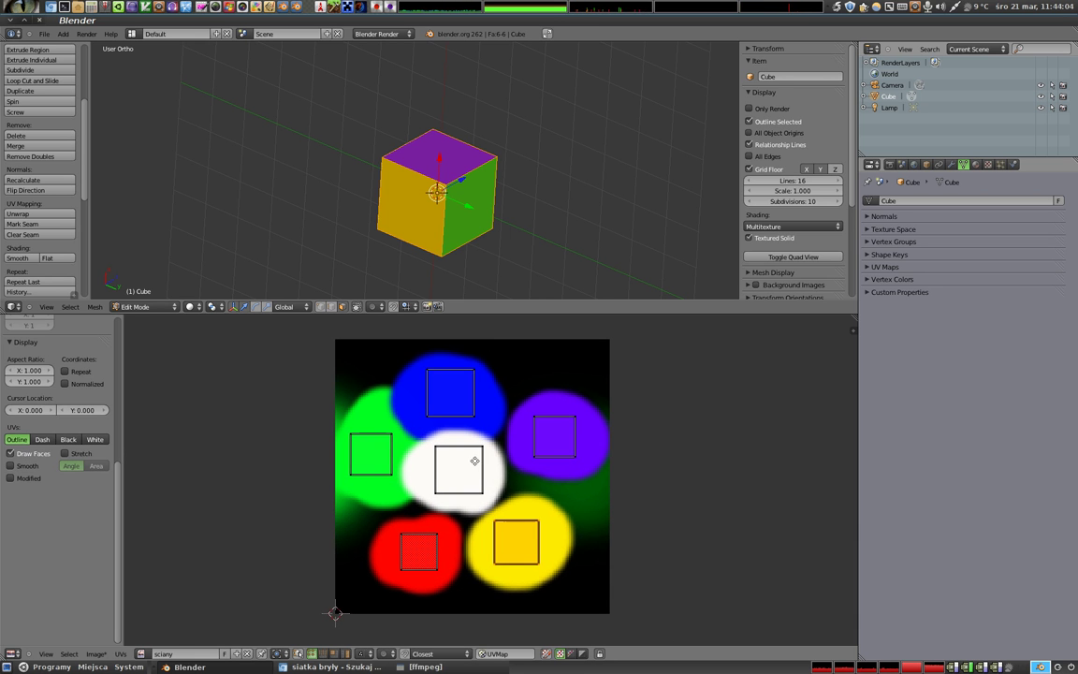
pyautogui.moveTo(374, 176)
pyautogui.mouseDown(button='middle')
pyautogui.moveTo(406, 111)
pyautogui.moveTo(438, 93)
pyautogui.moveTo(384, 203)
pyautogui.moveTo(305, 179)
pyautogui.moveTo(506, 116)
pyautogui.mouseUp(button='middle')
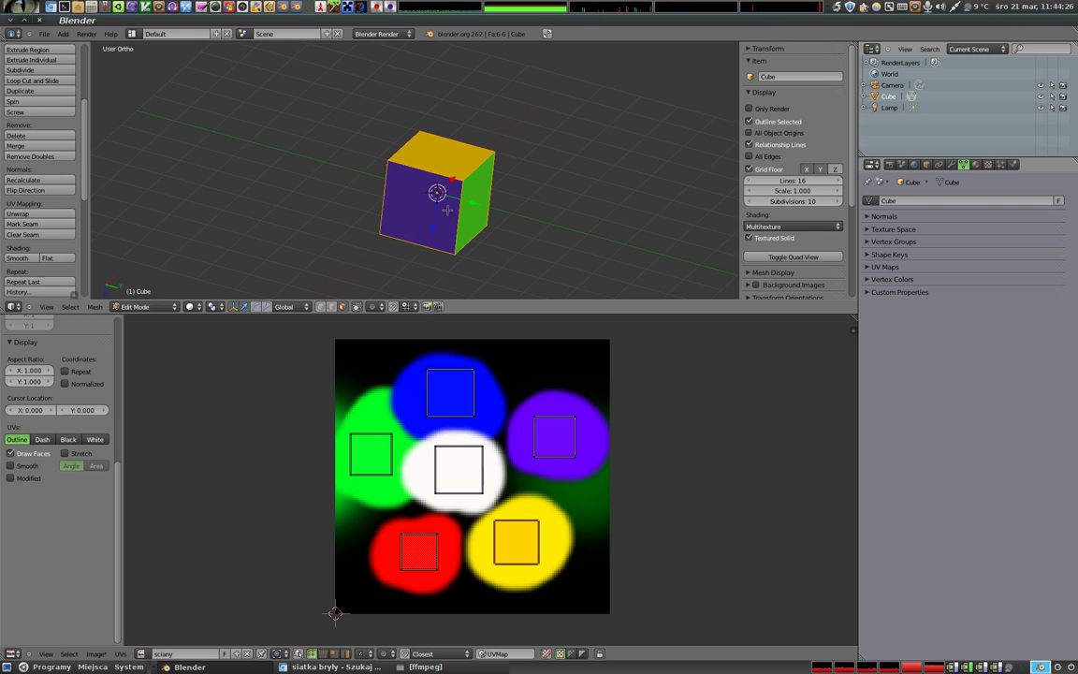
pyautogui.moveTo(447, 209); pyautogui.dragTo(450, 168, button='middle')
# - Select the cube's top face and move its UV square beside the purple spot
pyautogui.press('a')
pyautogui.rightClick(451, 127)
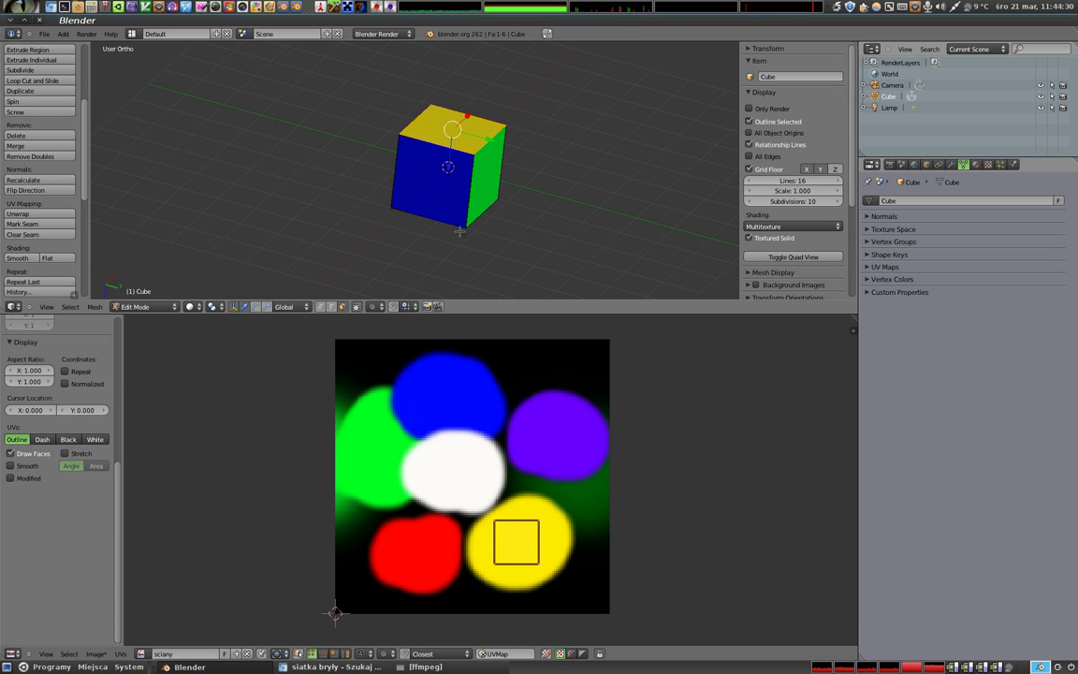
pyautogui.press('g')
pyautogui.click(523, 551)
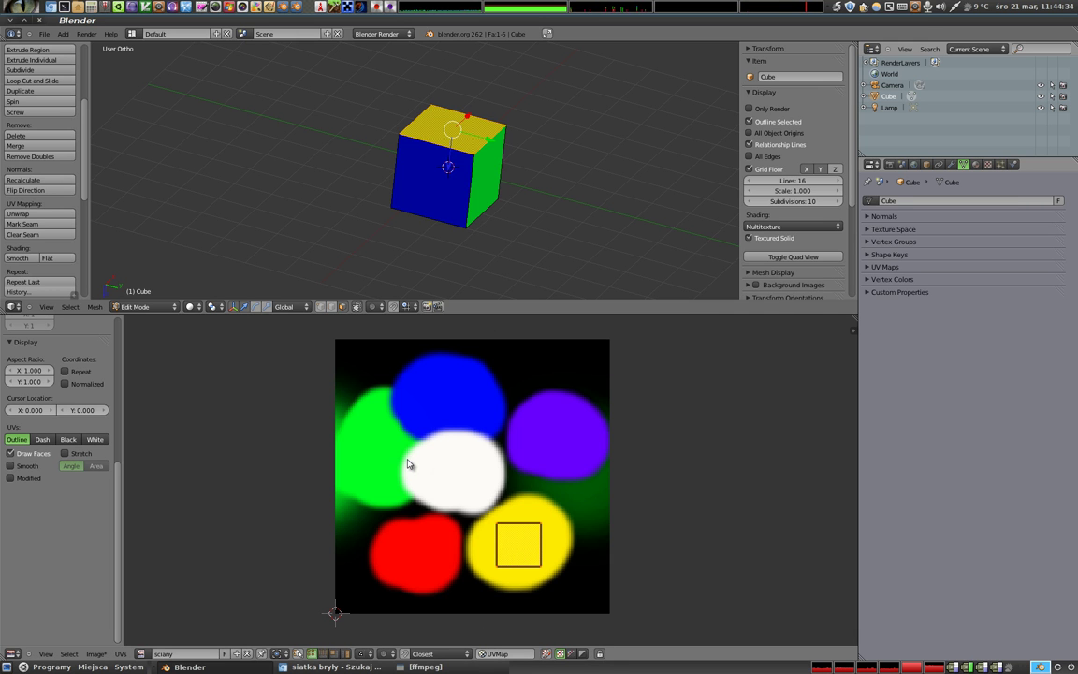
pyautogui.press('u')
pyautogui.press('g')
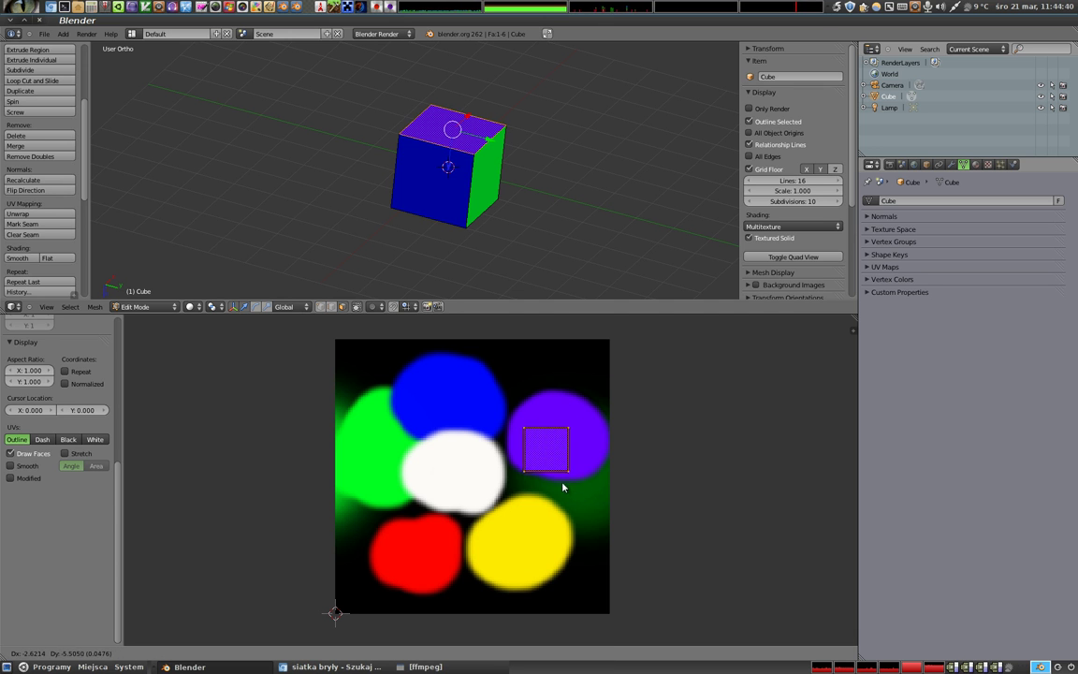
pyautogui.click(564, 526)
# - Rotate the top face's UV square 45° between the purple and yellow spots, then return to Object Mode
pyautogui.press('r')
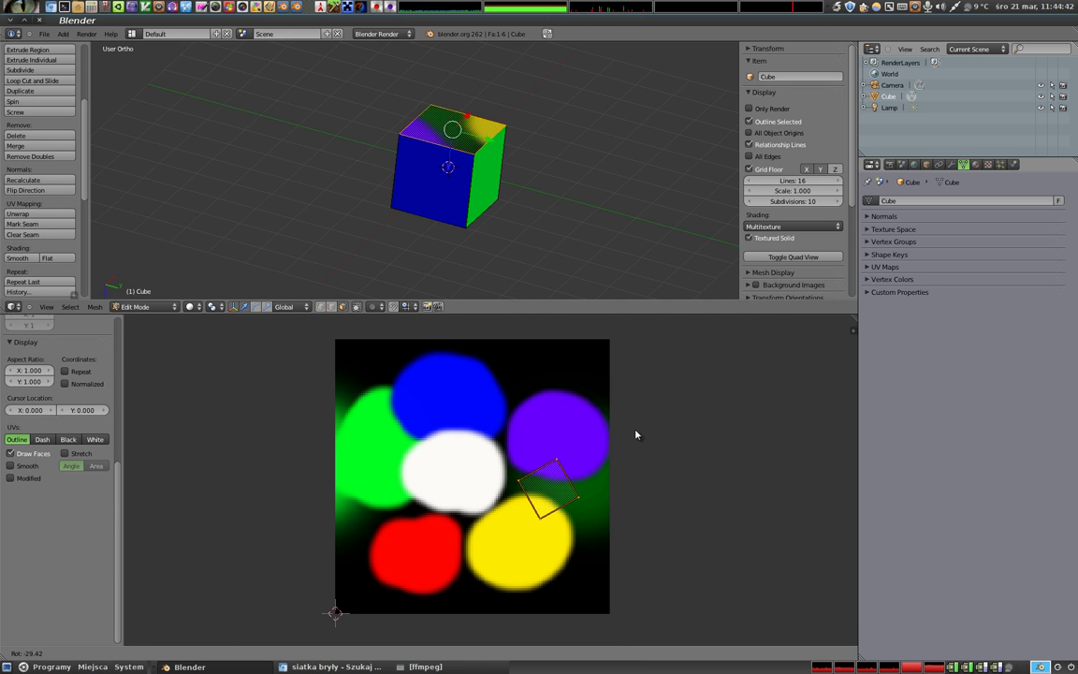
pyautogui.click(614, 479)
pyautogui.scroll(1, 610, 507)
pyautogui.scroll(1, 610, 507)
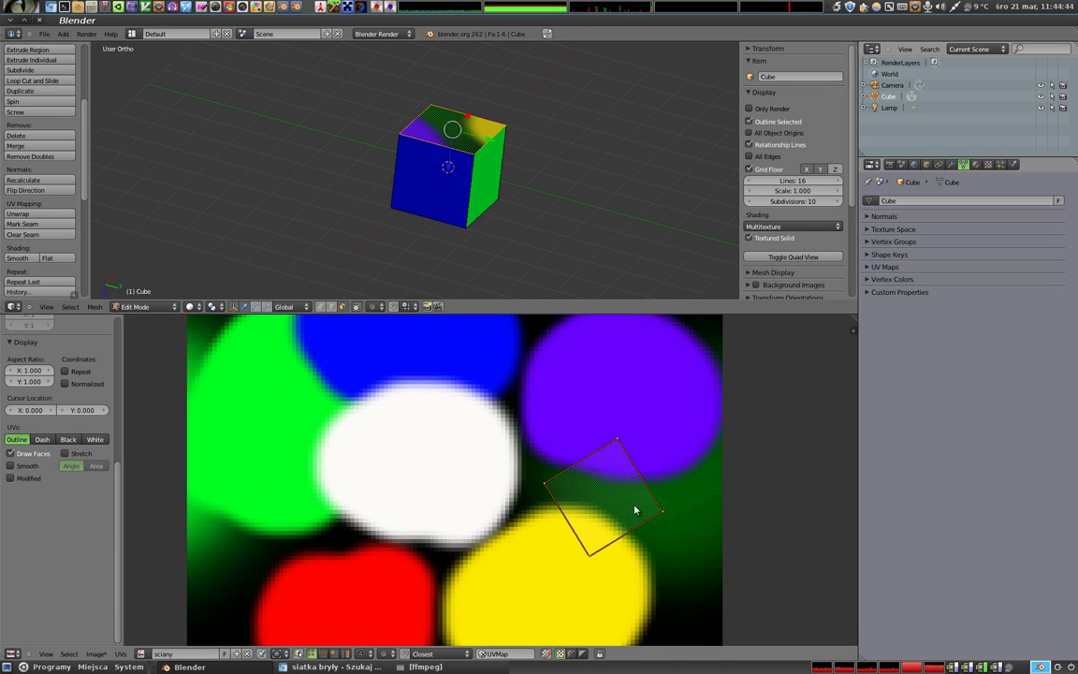
pyautogui.scroll(1, 581, 496)
pyautogui.moveTo(415, 240); pyautogui.dragTo(461, 141, button='middle')
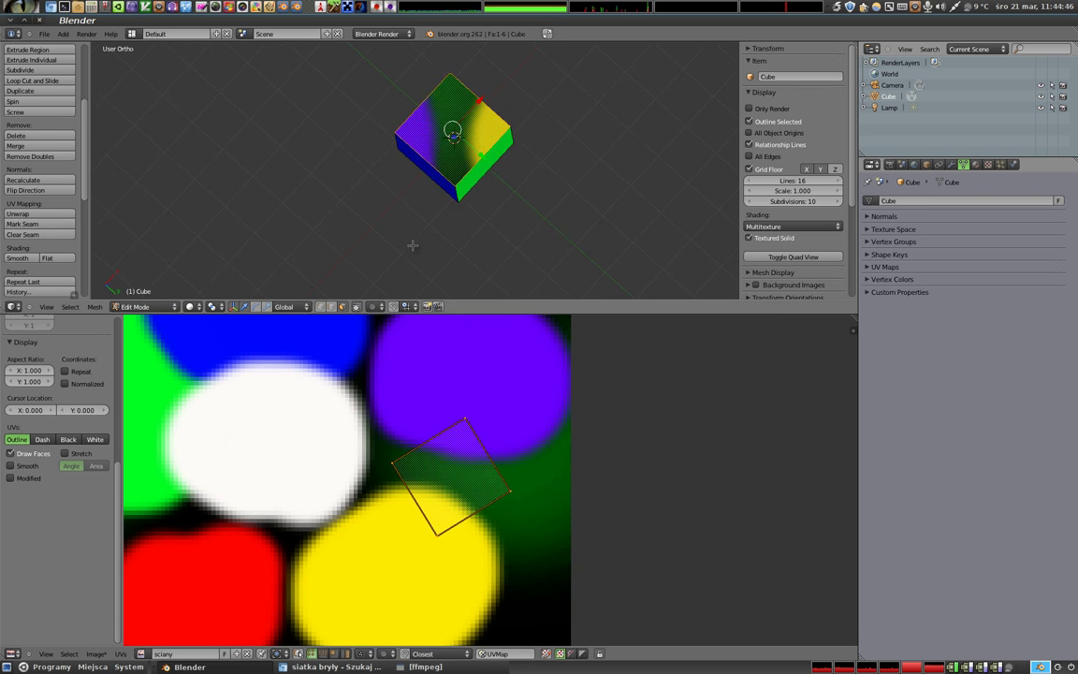
pyautogui.press('Tab')
# - Reframe both editors and switch to Front Ortho view (Numpad 1) showing the cube's red face
pyautogui.scroll(3, 453, 89)
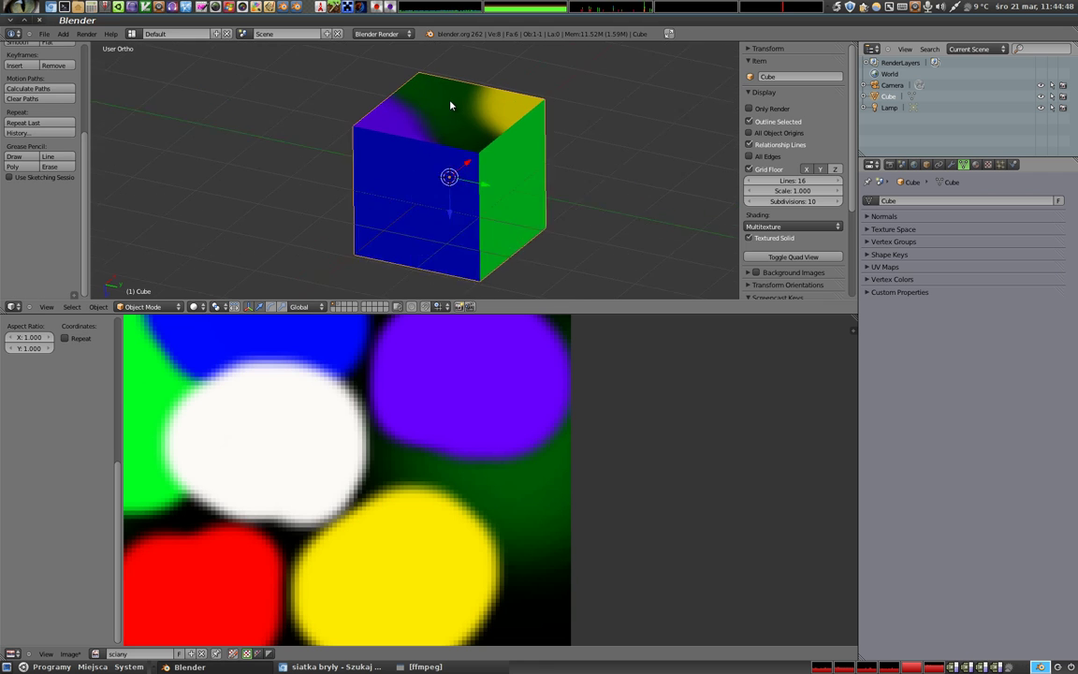
pyautogui.scroll(2, 450, 105)
pyautogui.keyDown('shift'); pyautogui.moveTo(449, 116); pyautogui.dragTo(445, 177, button='middle'); pyautogui.keyUp('shift')
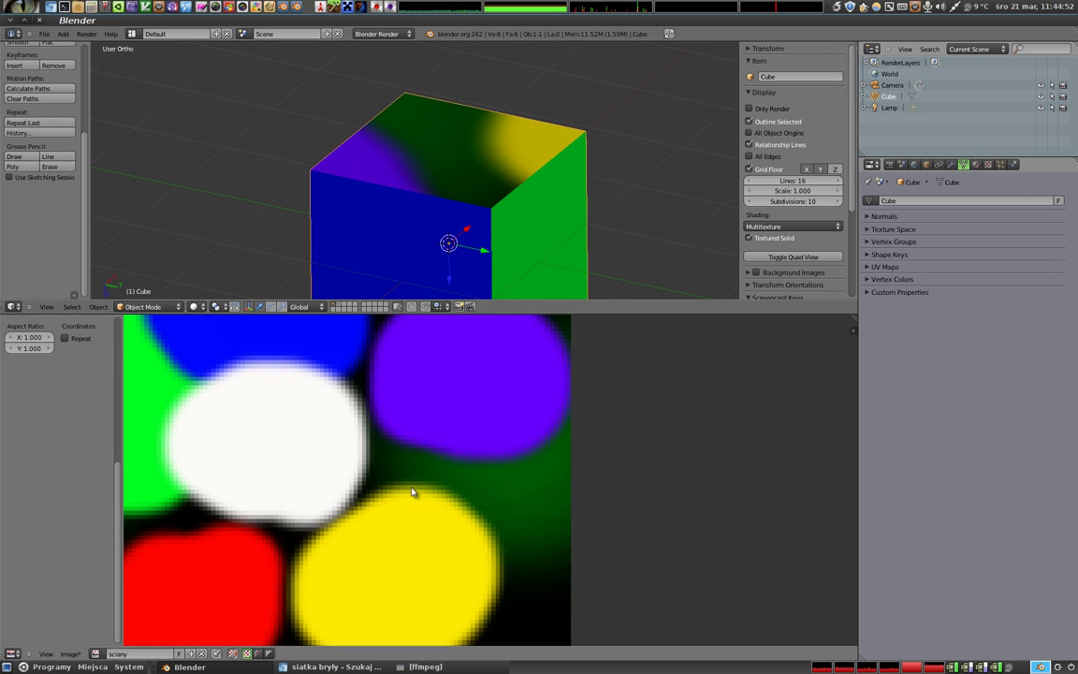
pyautogui.scroll(-1, 370, 438)
pyautogui.scroll(-3, 391, 429)
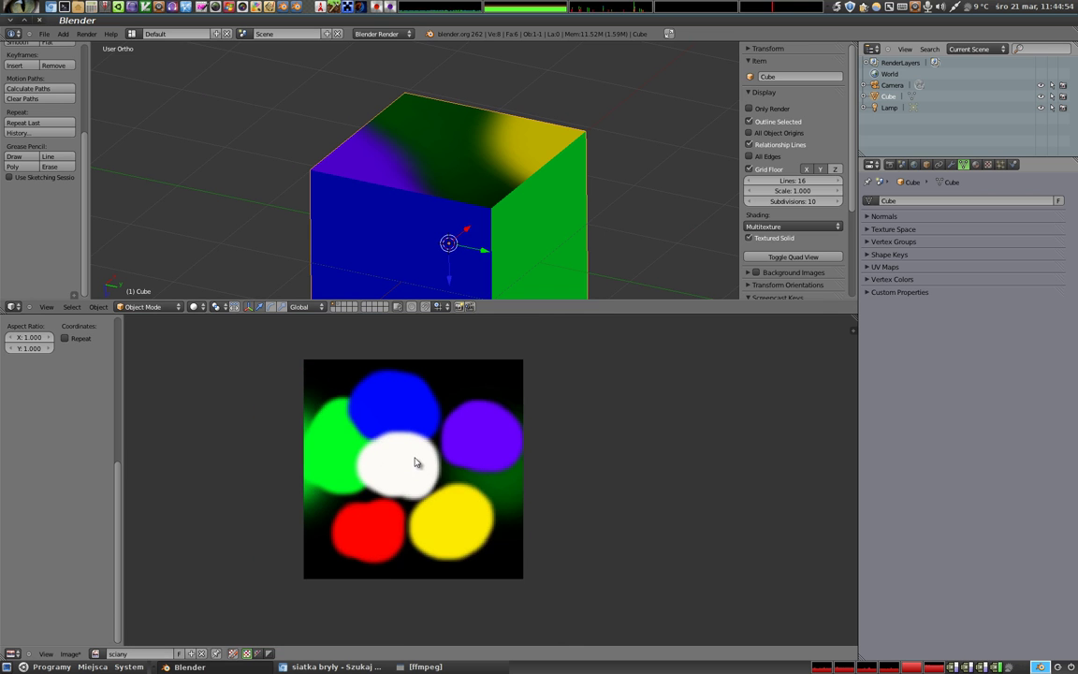
pyautogui.scroll(1, 416, 463)
pyautogui.moveTo(404, 458); pyautogui.dragTo(488, 474, button='middle')
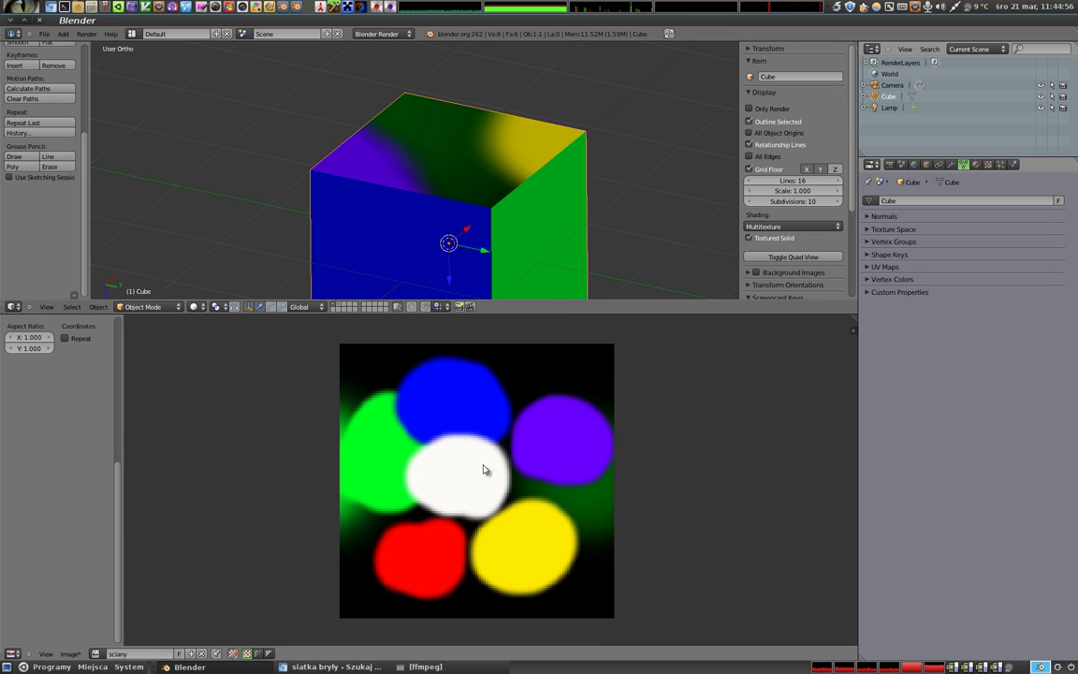
pyautogui.scroll(-2, 460, 200)
pyautogui.keyDown('shift'); pyautogui.scroll(-3, 454, 192); pyautogui.keyUp('shift')
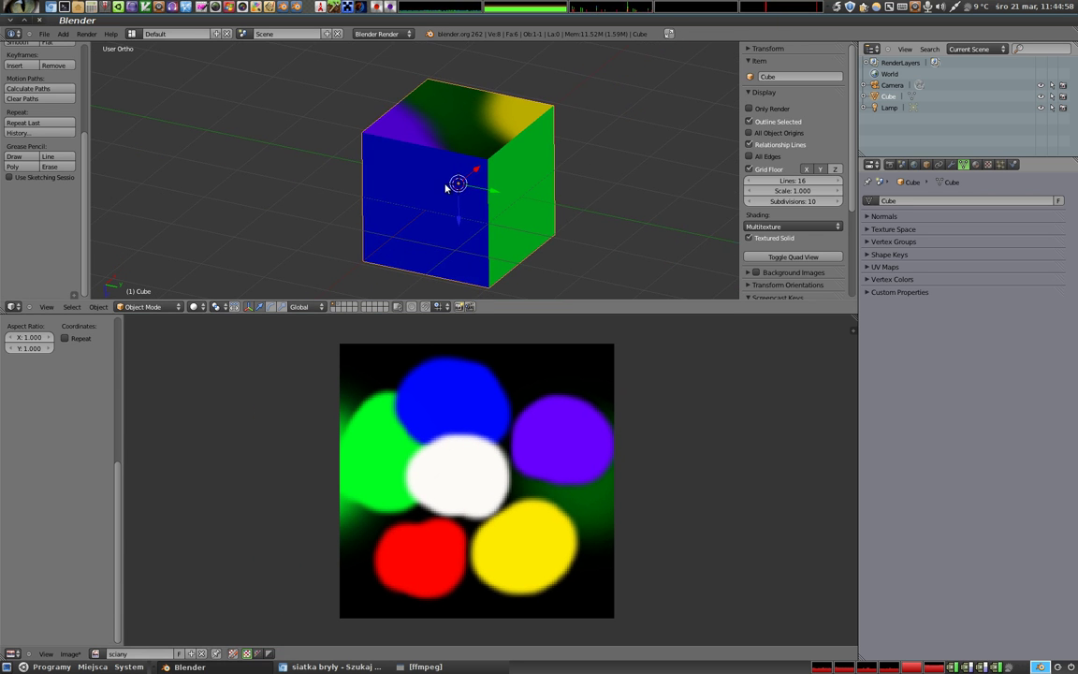
pyautogui.press('KP_1')
pyautogui.keyDown('shift'); pyautogui.scroll(1, 459, 155); pyautogui.keyUp('shift')
pyautogui.keyDown('shift'); pyautogui.moveTo(461, 181); pyautogui.dragTo(455, 188, button='middle'); pyautogui.keyUp('shift')
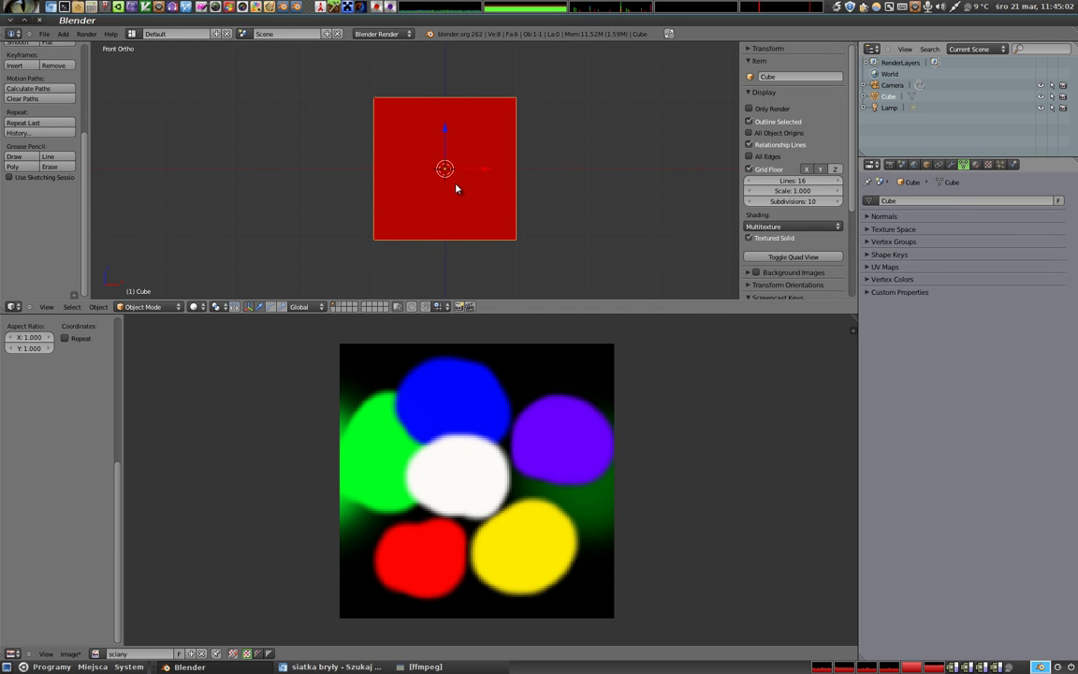